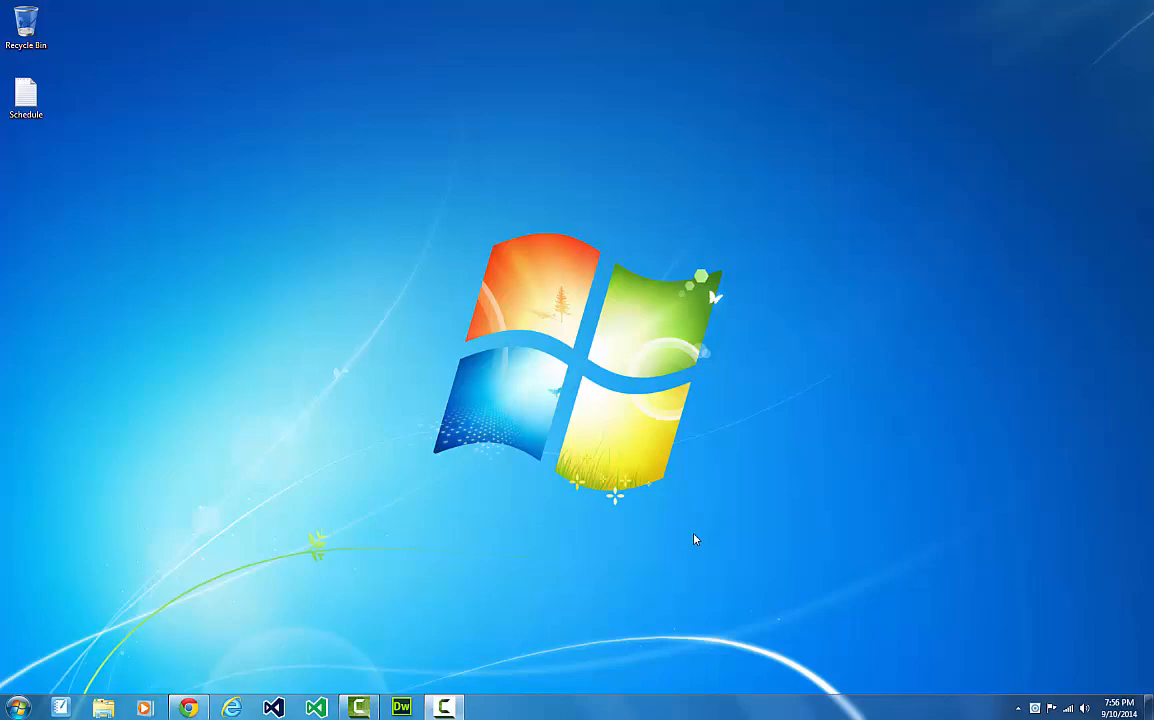
Step: Open Dreamweaver and create a new blank HTML document
{"action": "left_click", "coordinate": [401, 707]}
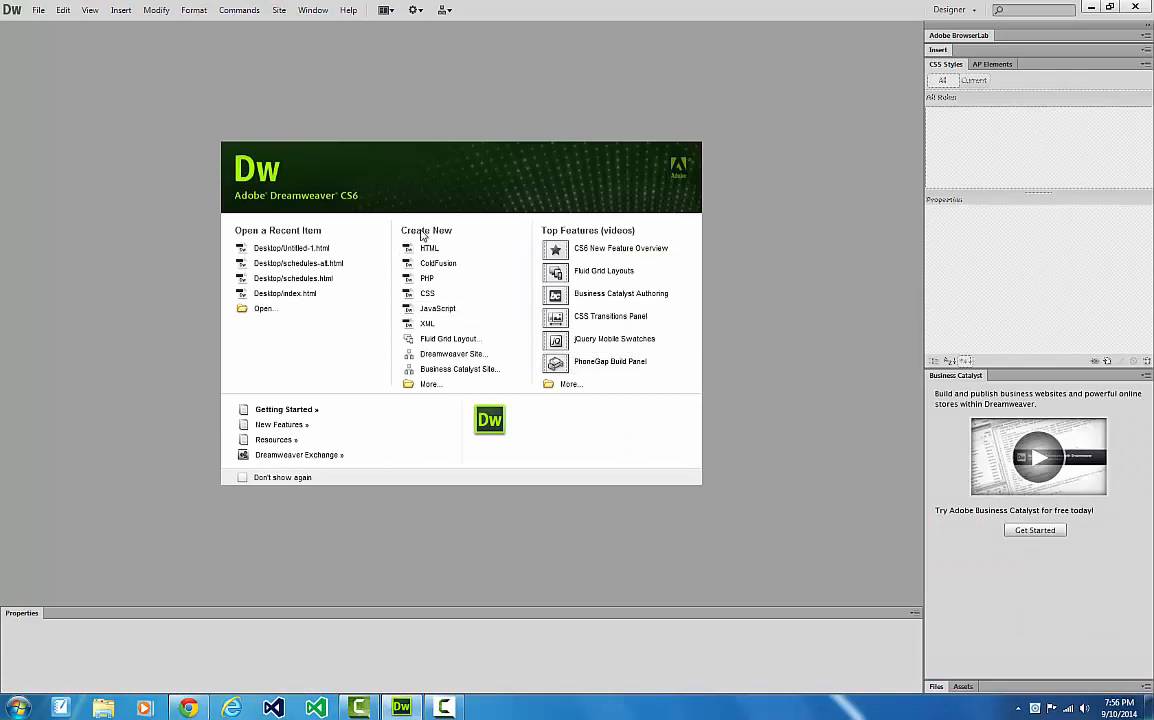
{"action": "left_click", "coordinate": [428, 249]}
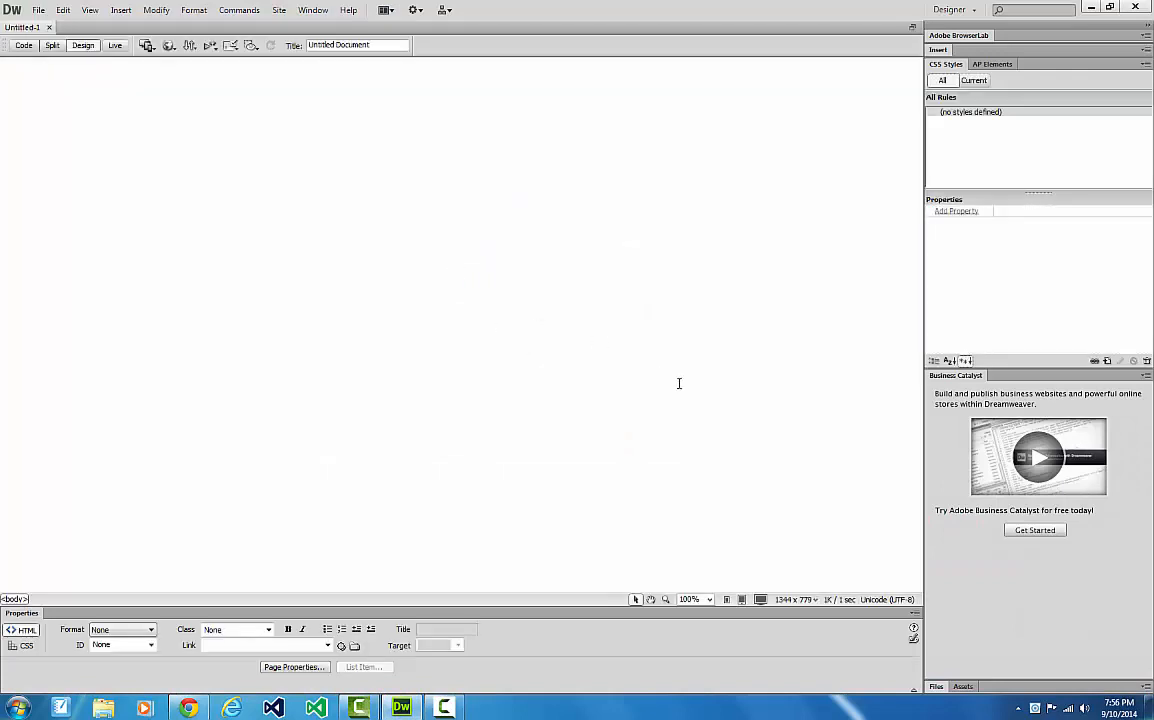
Step: Save the new document to the Desktop as example_ClassSchedule.html
{"action": "left_click", "coordinate": [38, 10]}
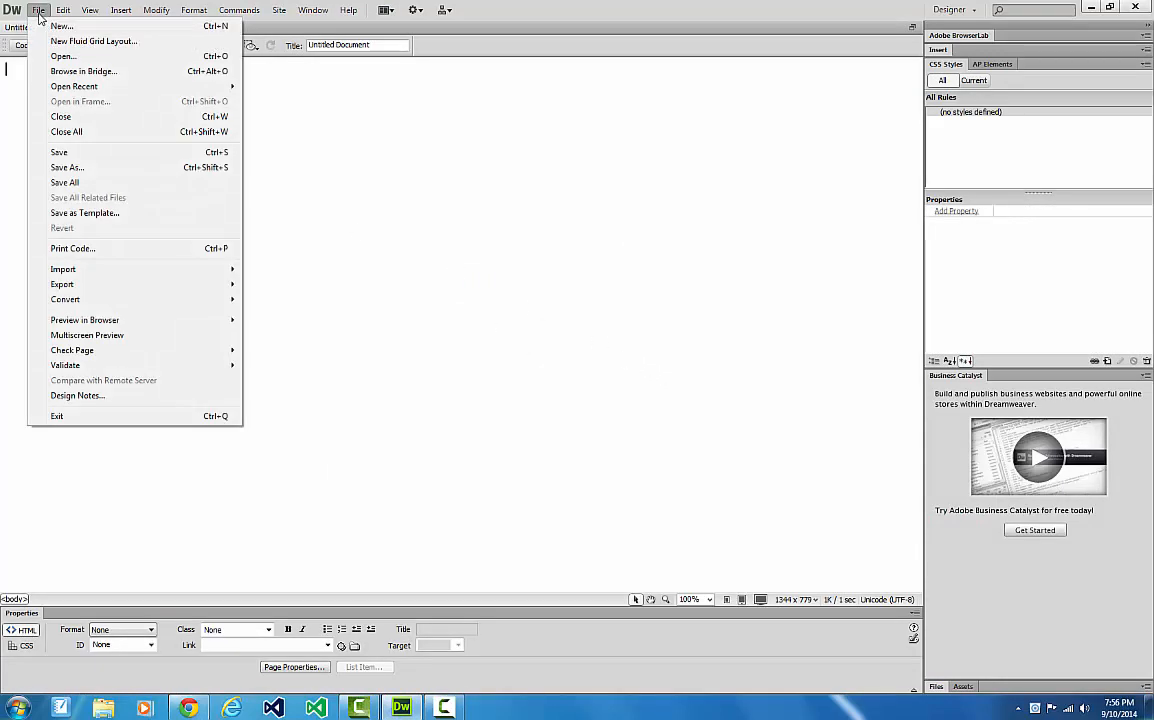
{"action": "left_click", "coordinate": [90, 168]}
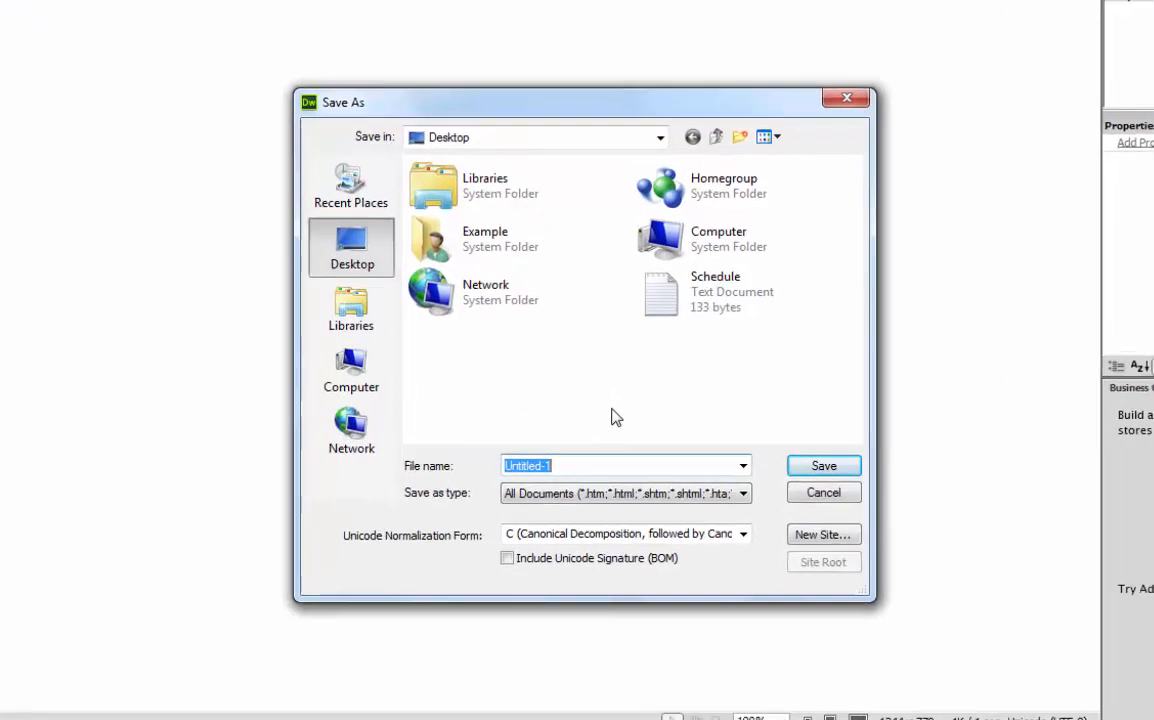
{"action": "type", "text": "les"}
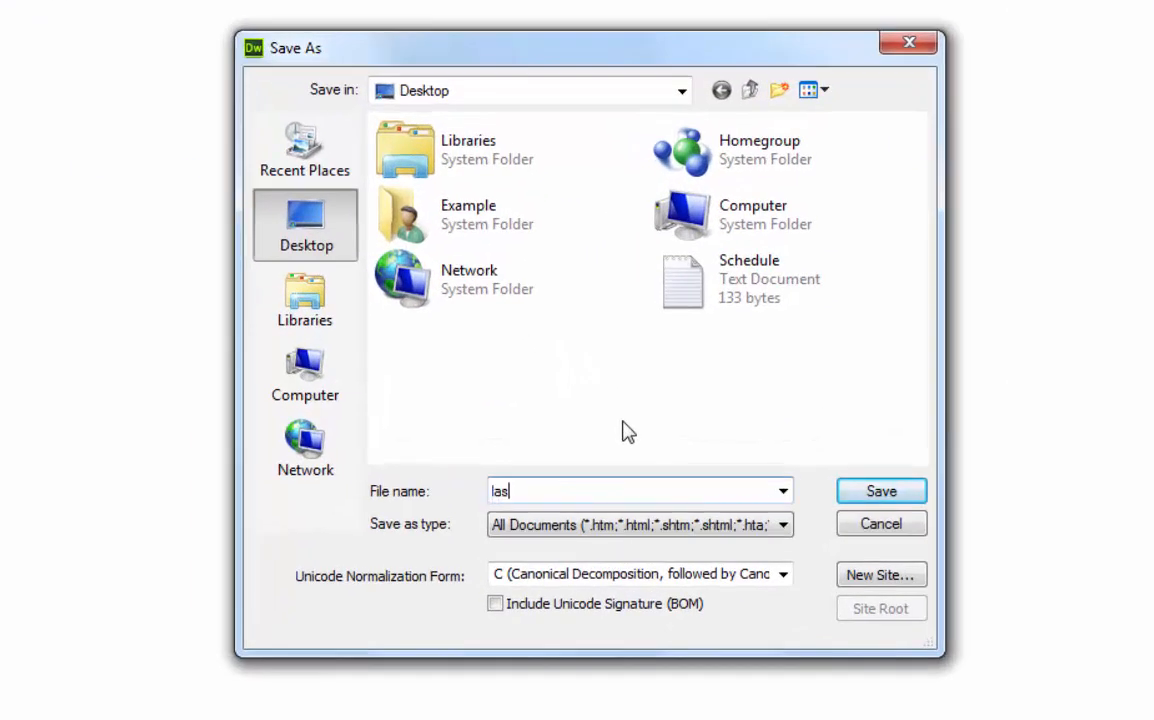
{"action": "key", "text": "BackSpace"}
{"action": "key", "text": "BackSpace"}
{"action": "key", "text": "BackSpace"}
{"action": "type", "text": "example"}
{"action": "type", "text": "_Class"}
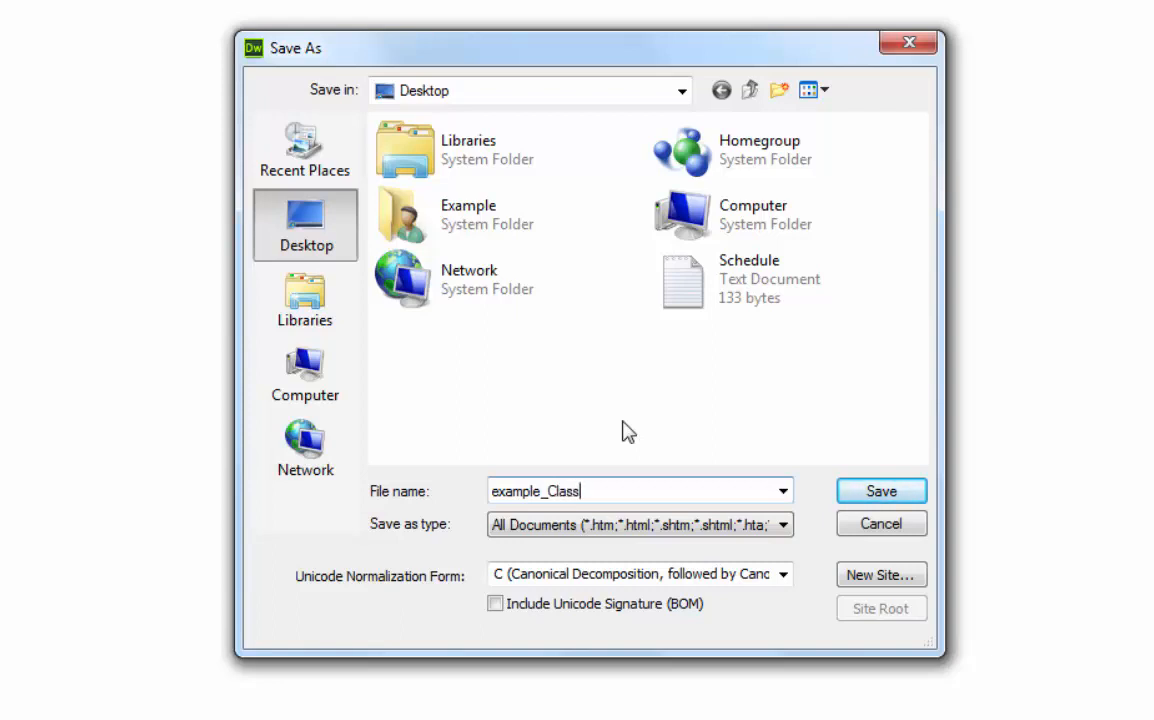
{"action": "type", "text": "Schedule.html"}
{"action": "left_click_drag", "start_coordinate": [542, 491], "coordinate": [456, 491]}
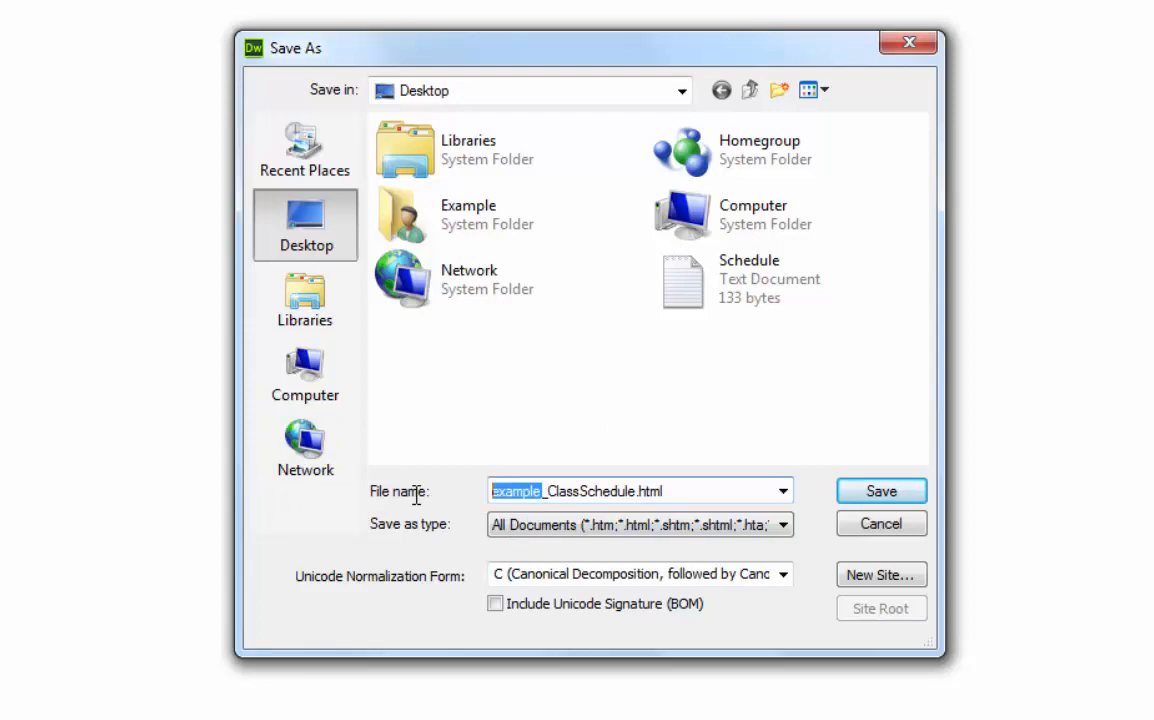
{"action": "left_click", "coordinate": [855, 494]}
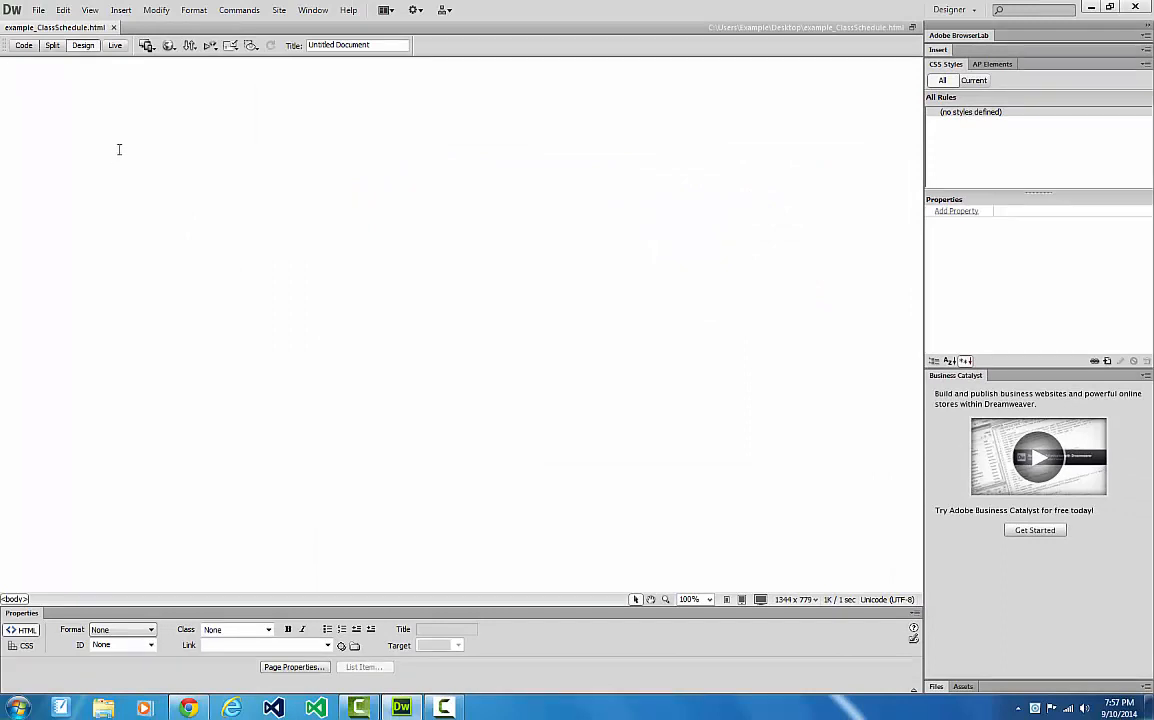
Step: Set the page title to My Schedule
{"action": "triple_click", "coordinate": [382, 44]}
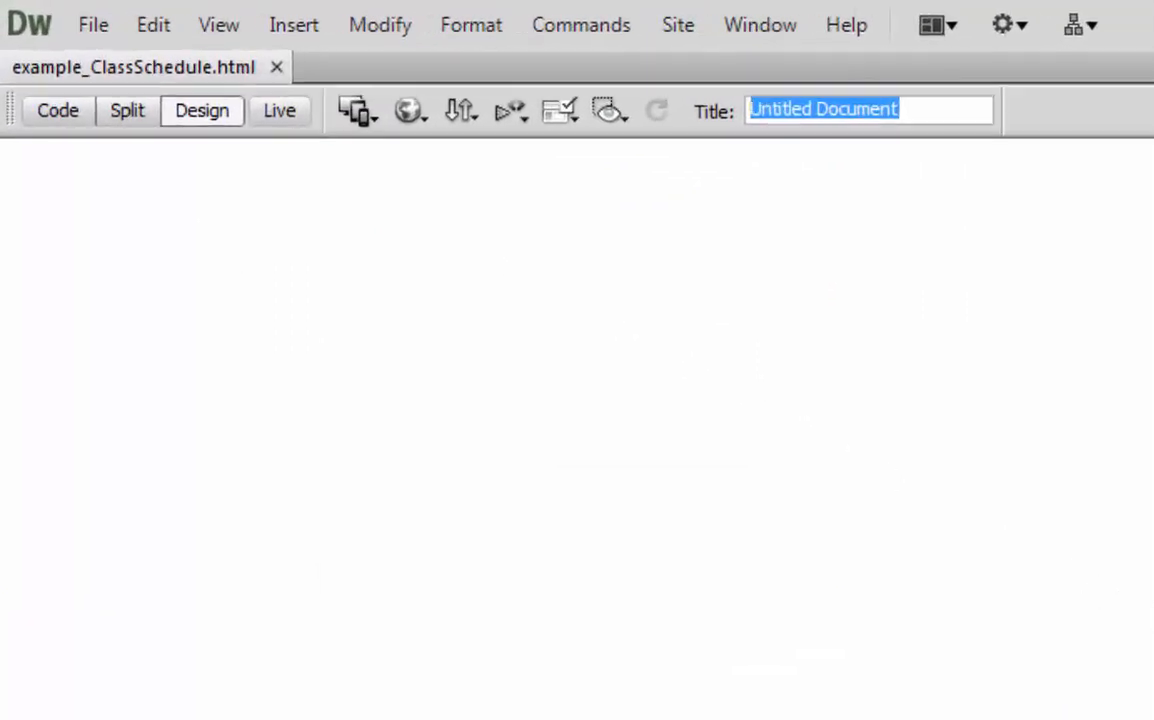
{"action": "type", "text": "M"}
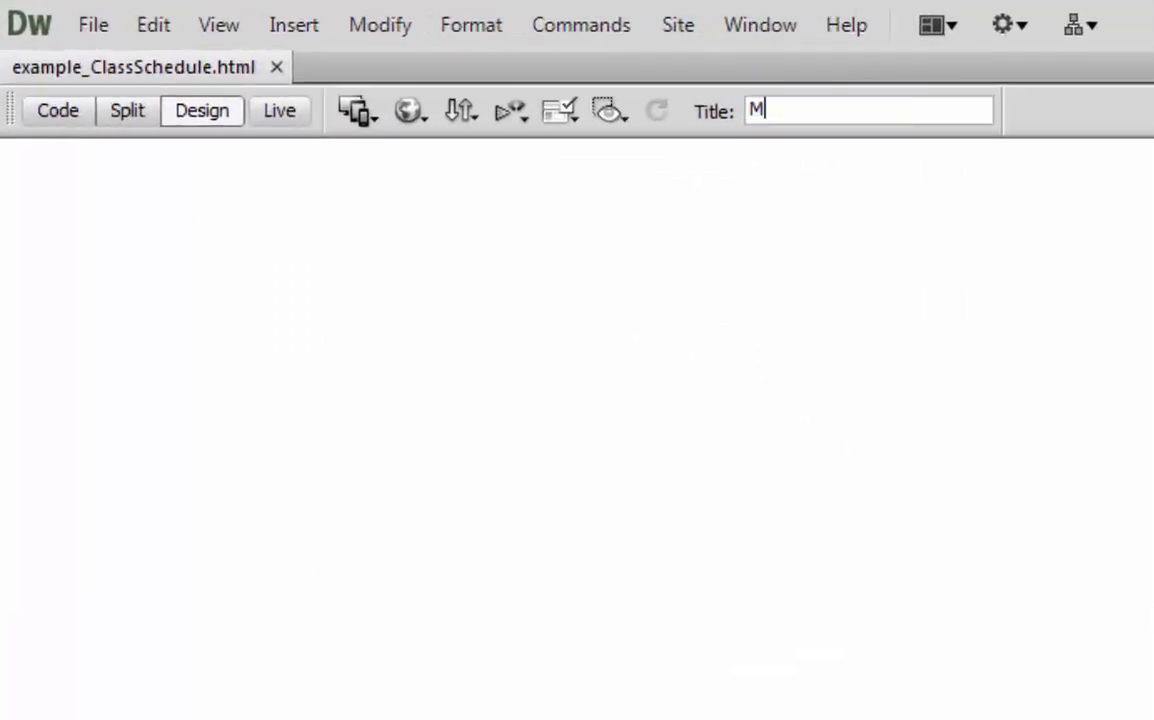
{"action": "type", "text": "y Schedule"}
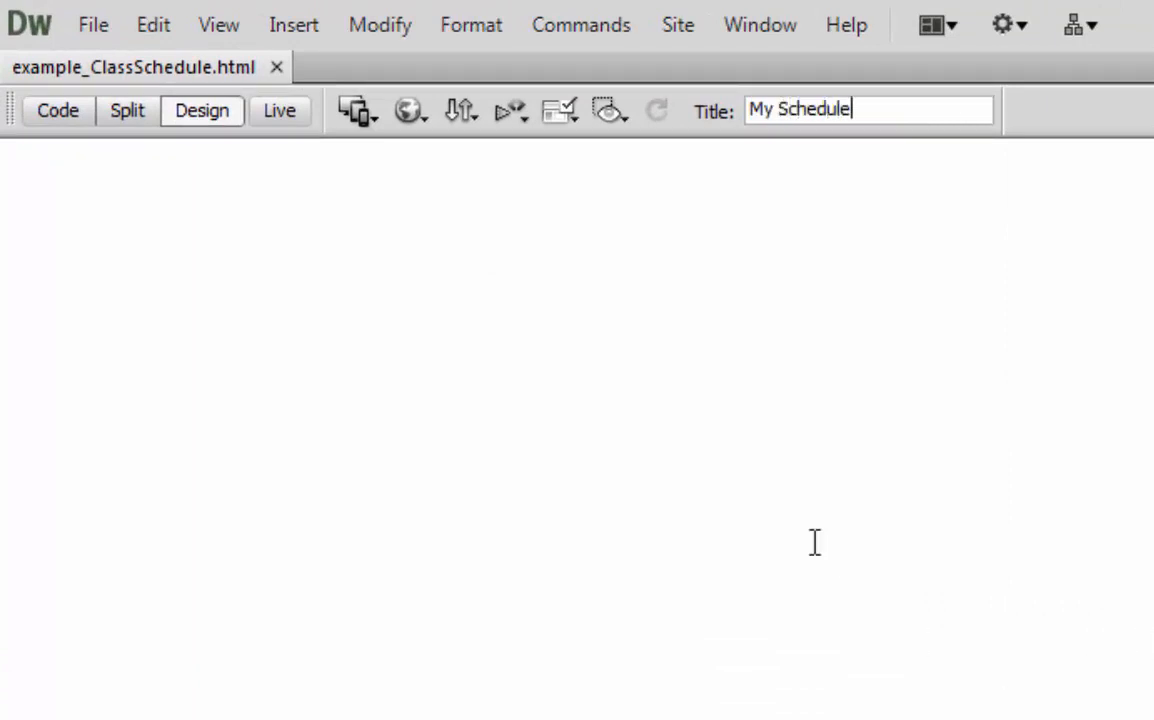
{"action": "key", "text": "Return"}
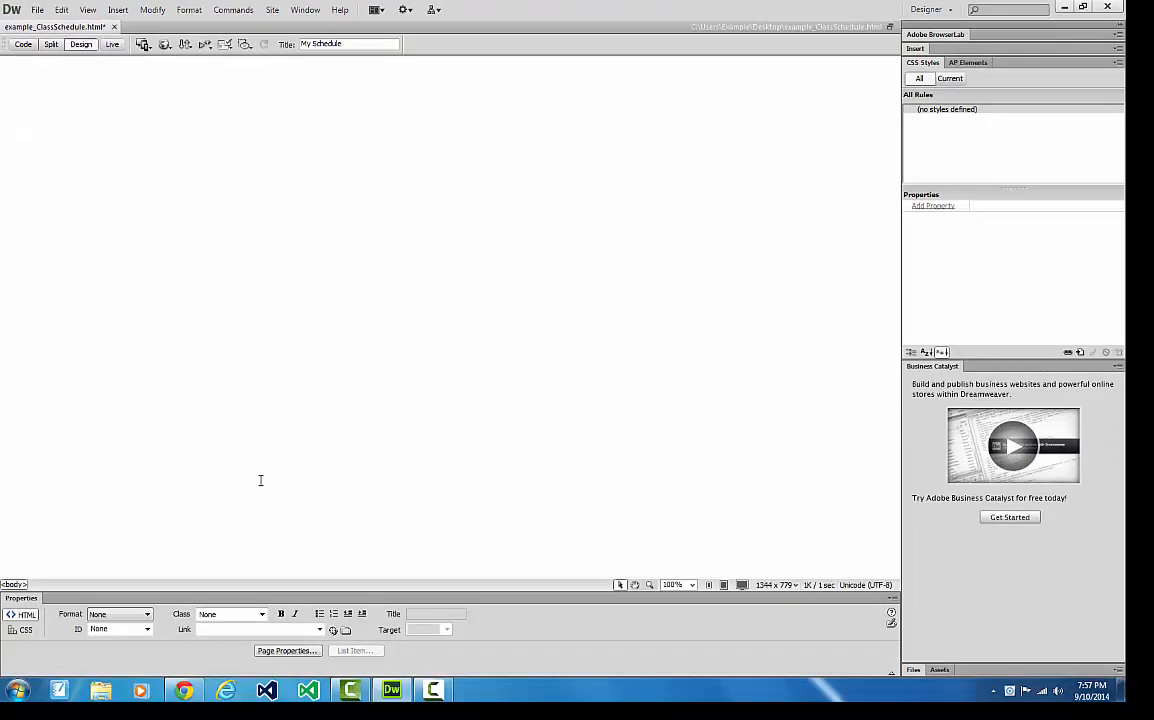
Step: Apply #666 as the page's CSS background color, replace it with #333, and accept the page properties
{"action": "left_click", "coordinate": [287, 651]}
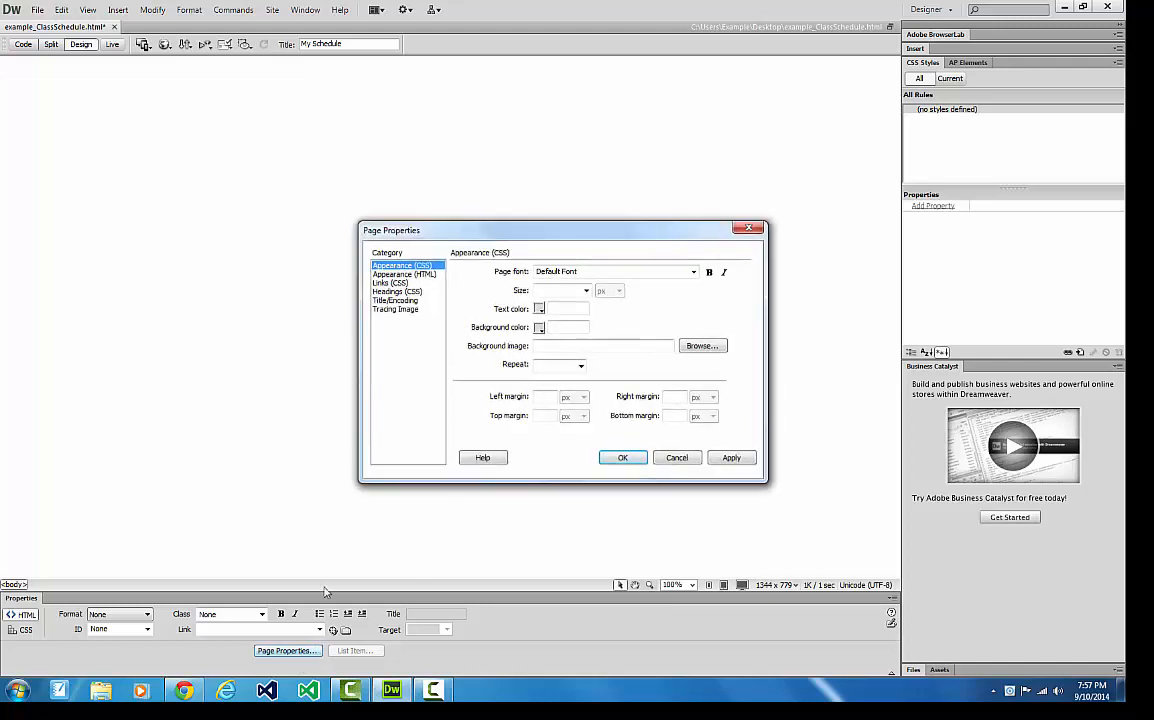
{"action": "left_click", "coordinate": [539, 327]}
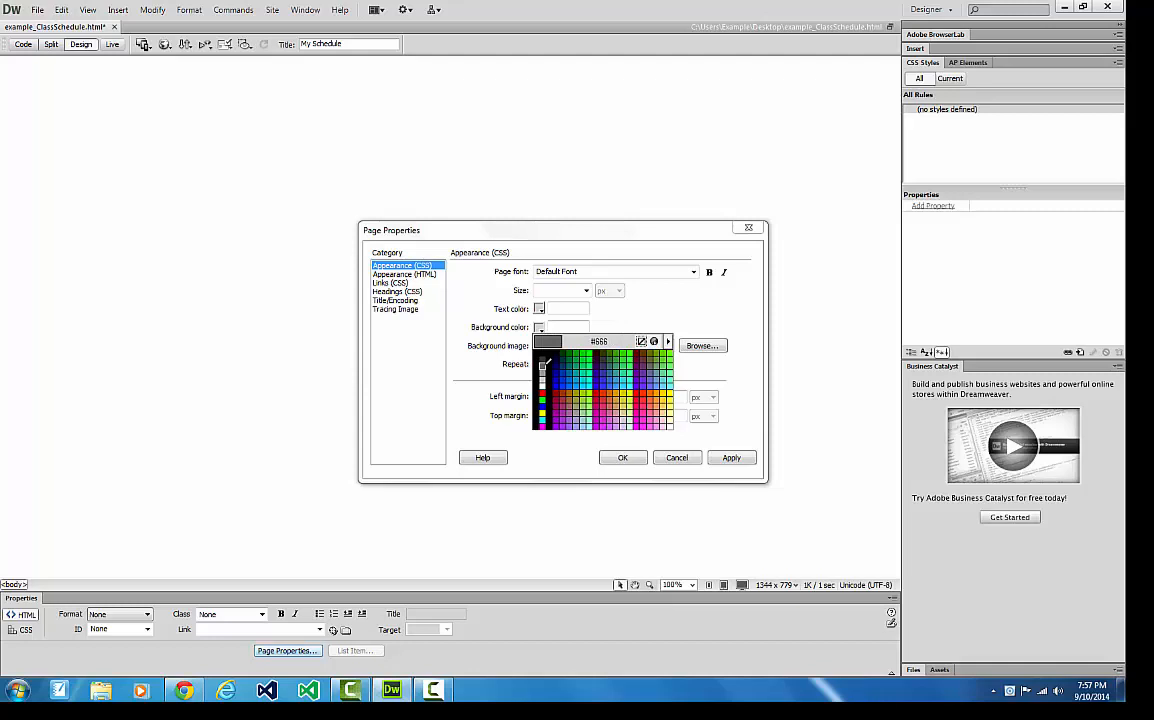
{"action": "left_click", "coordinate": [544, 364]}
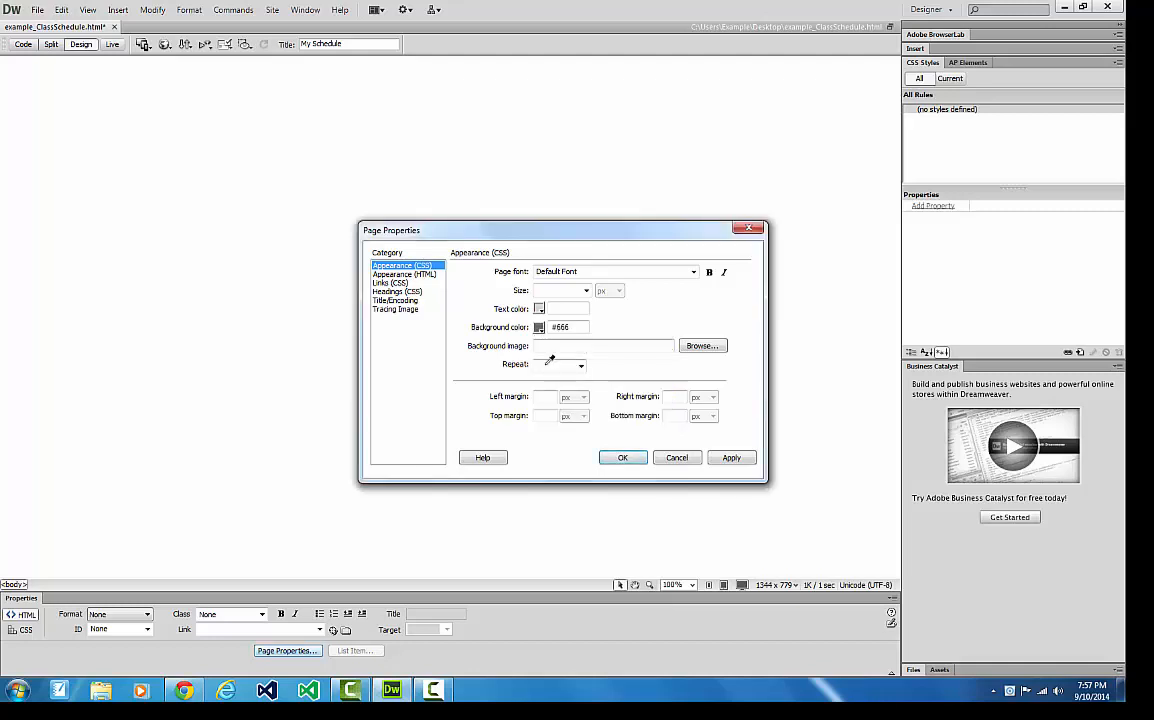
{"action": "left_click", "coordinate": [733, 459]}
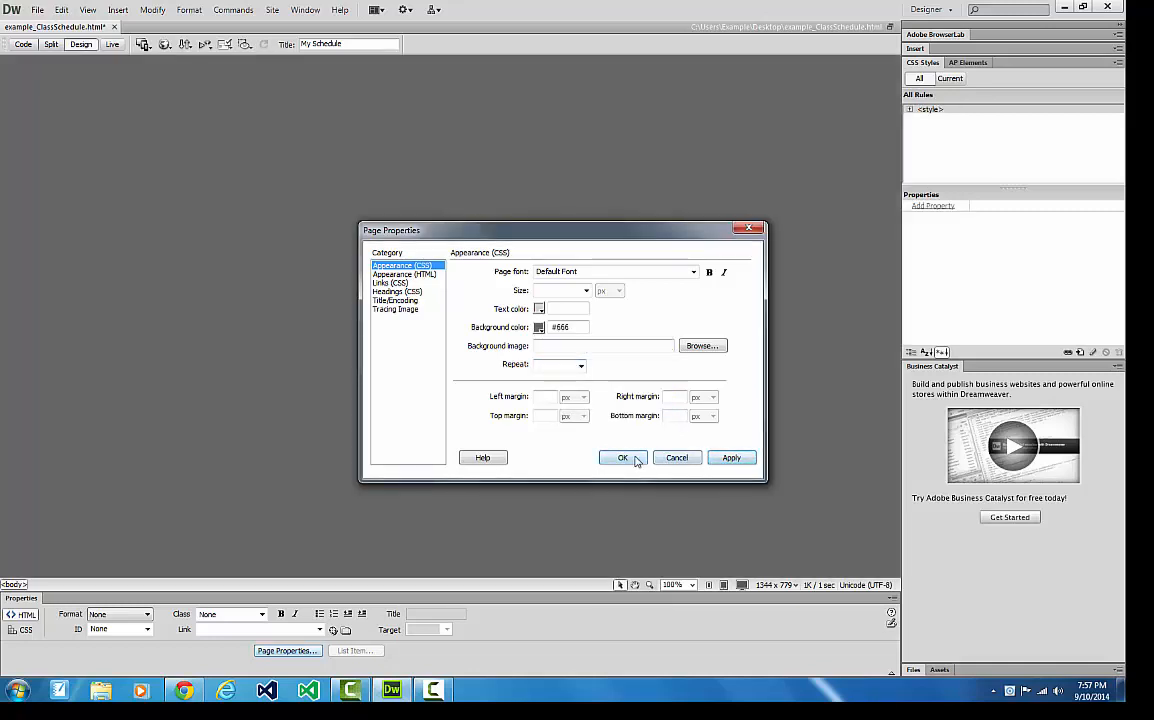
{"action": "left_click", "coordinate": [539, 328]}
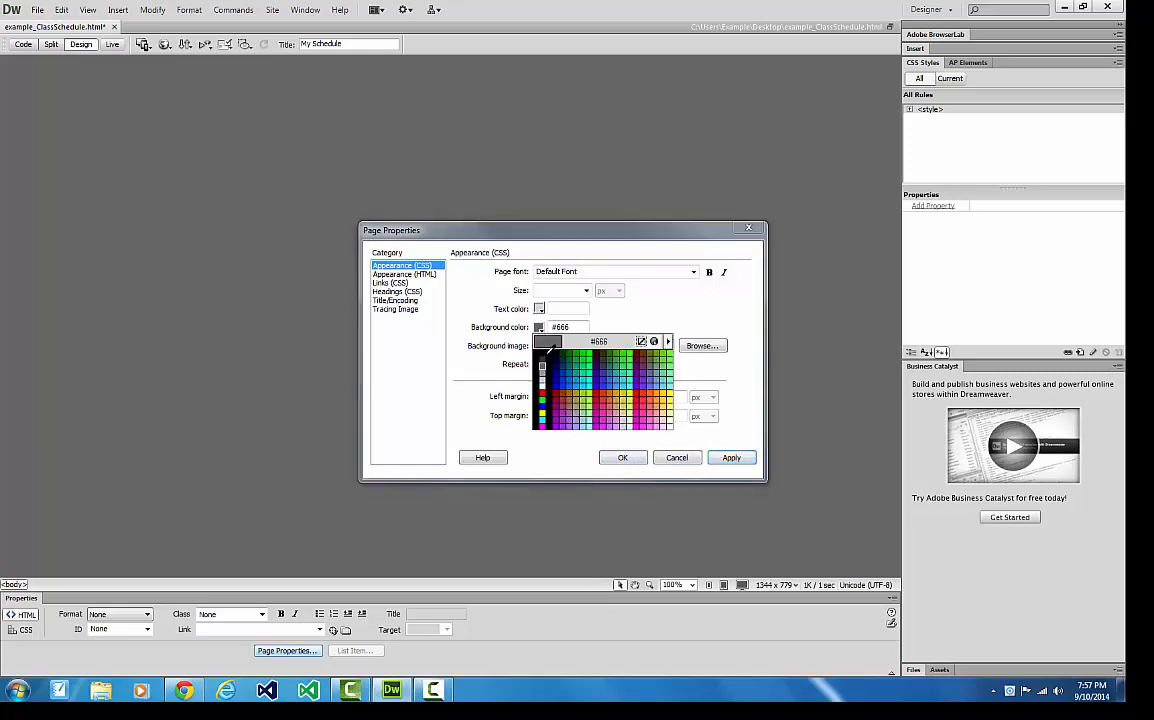
{"action": "left_click", "coordinate": [544, 352]}
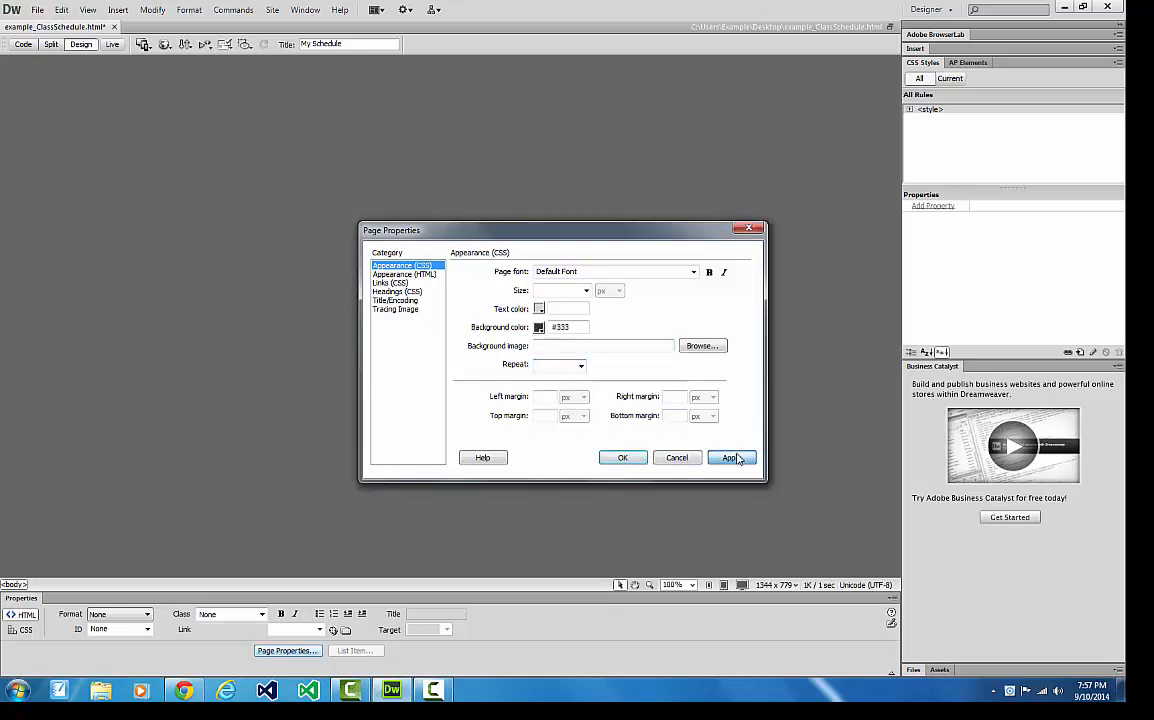
{"action": "left_click", "coordinate": [733, 458]}
{"action": "left_click", "coordinate": [622, 457]}
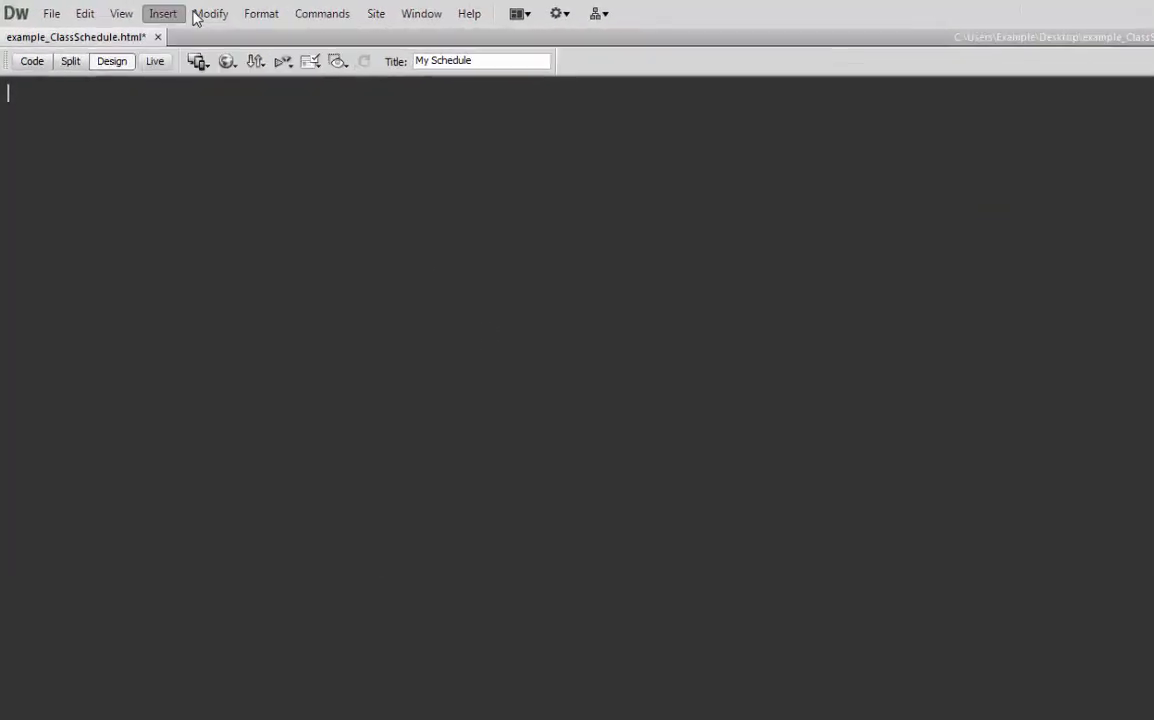
Step: Insert an AP Div and move it towards the page's middle, about 530 px from the left and 297 px from the top
{"action": "left_click", "coordinate": [148, 12]}
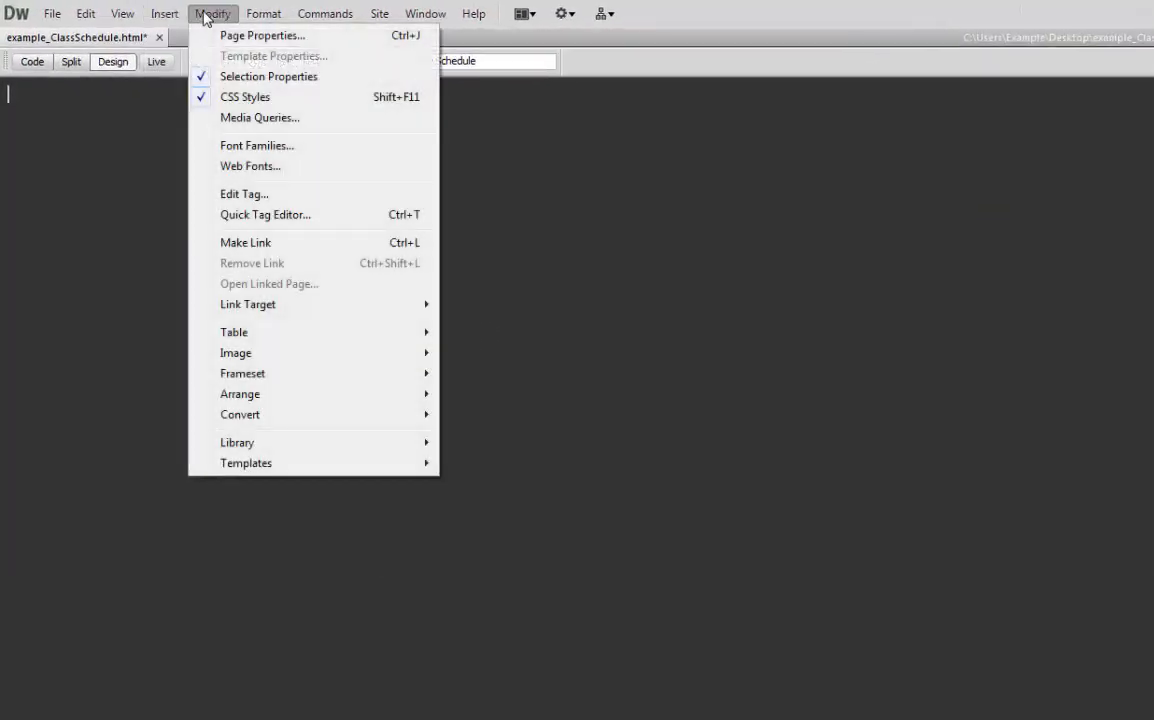
{"action": "mouse_move", "coordinate": [161, 18]}
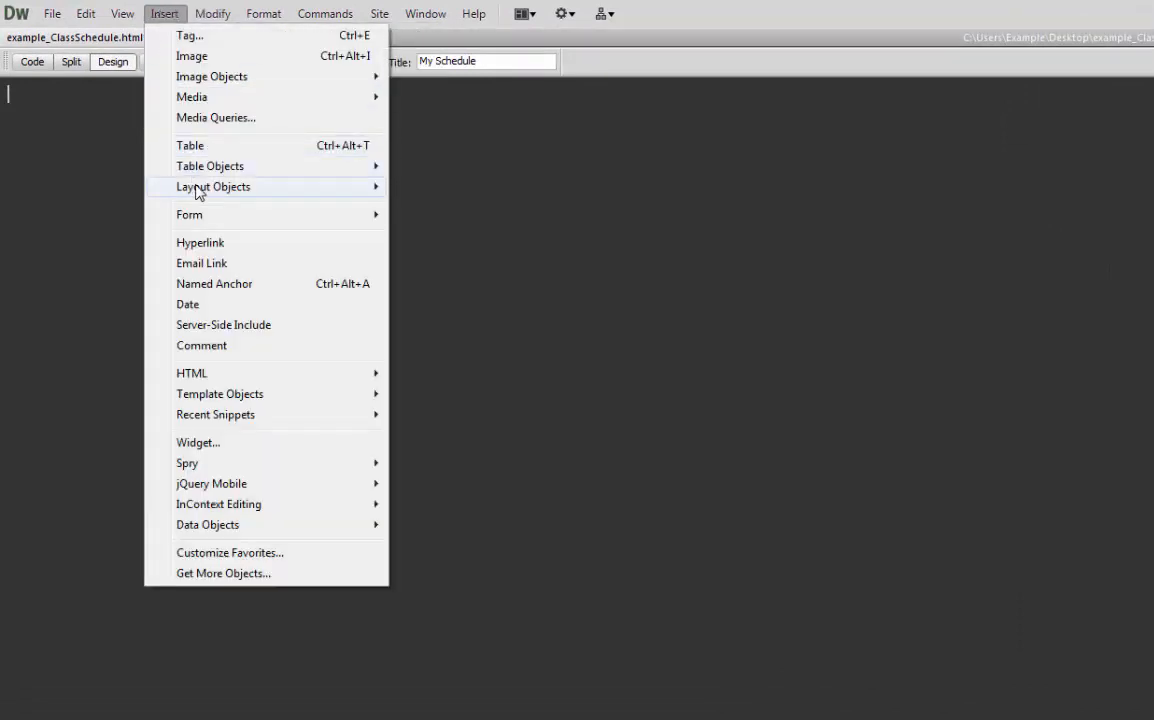
{"action": "mouse_move", "coordinate": [197, 192]}
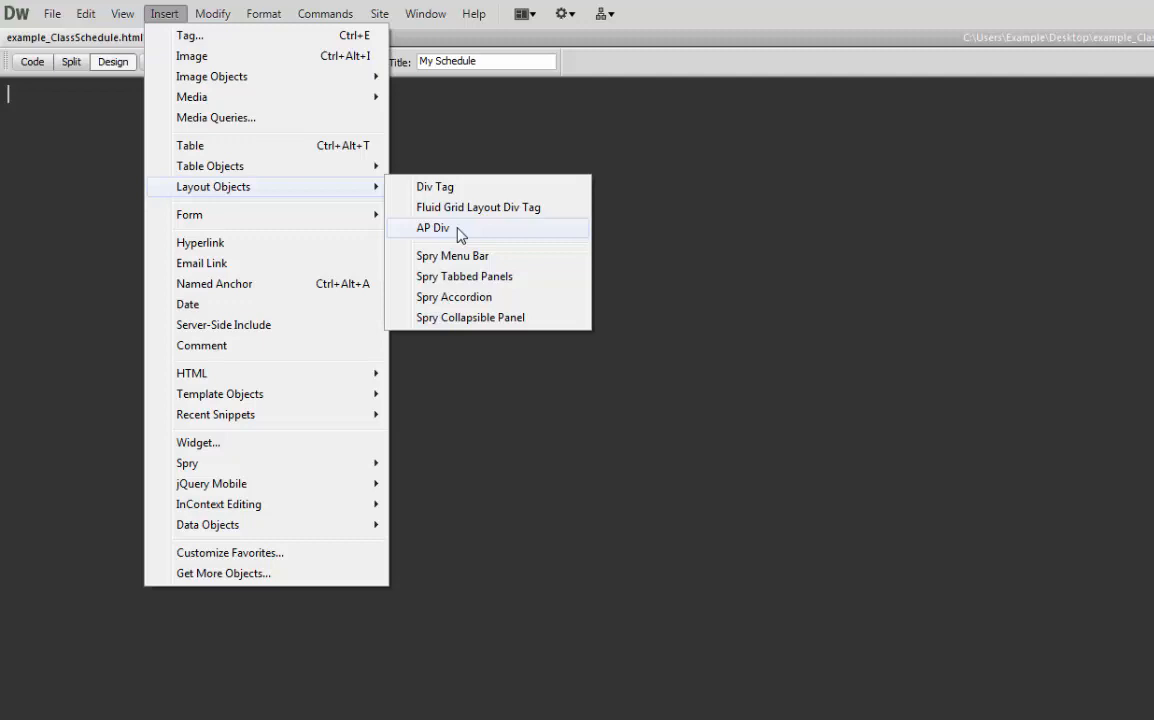
{"action": "left_click", "coordinate": [433, 228]}
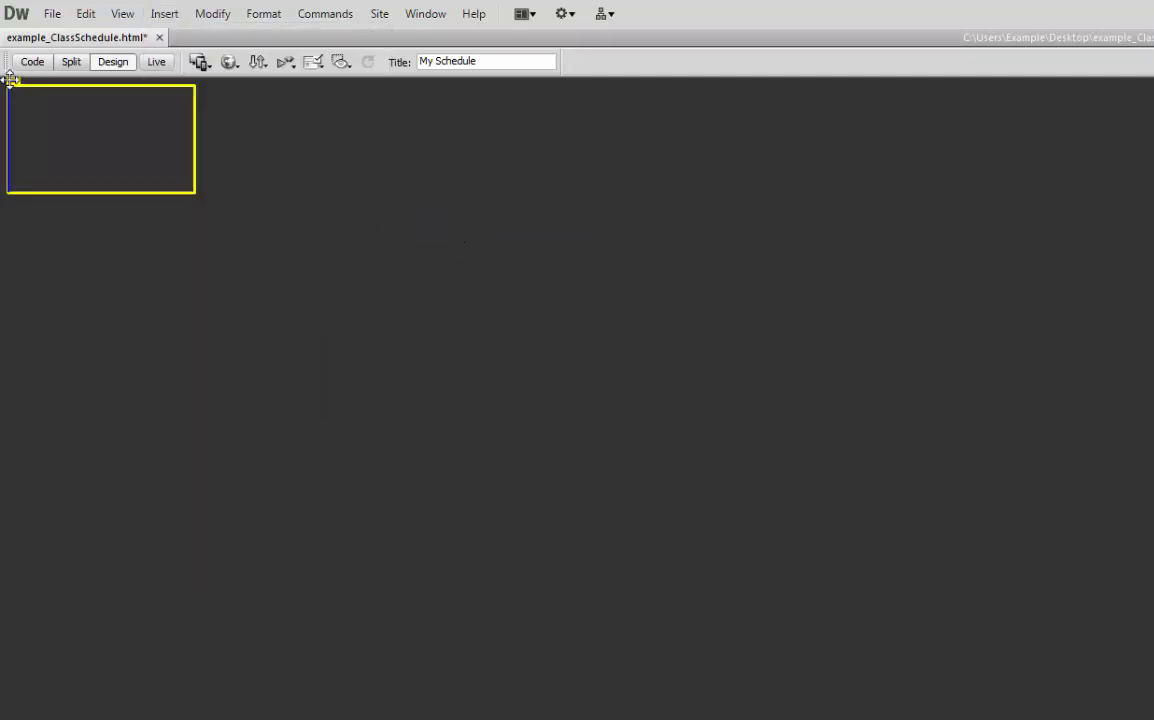
{"action": "left_click_drag", "start_coordinate": [10, 80], "coordinate": [450, 325]}
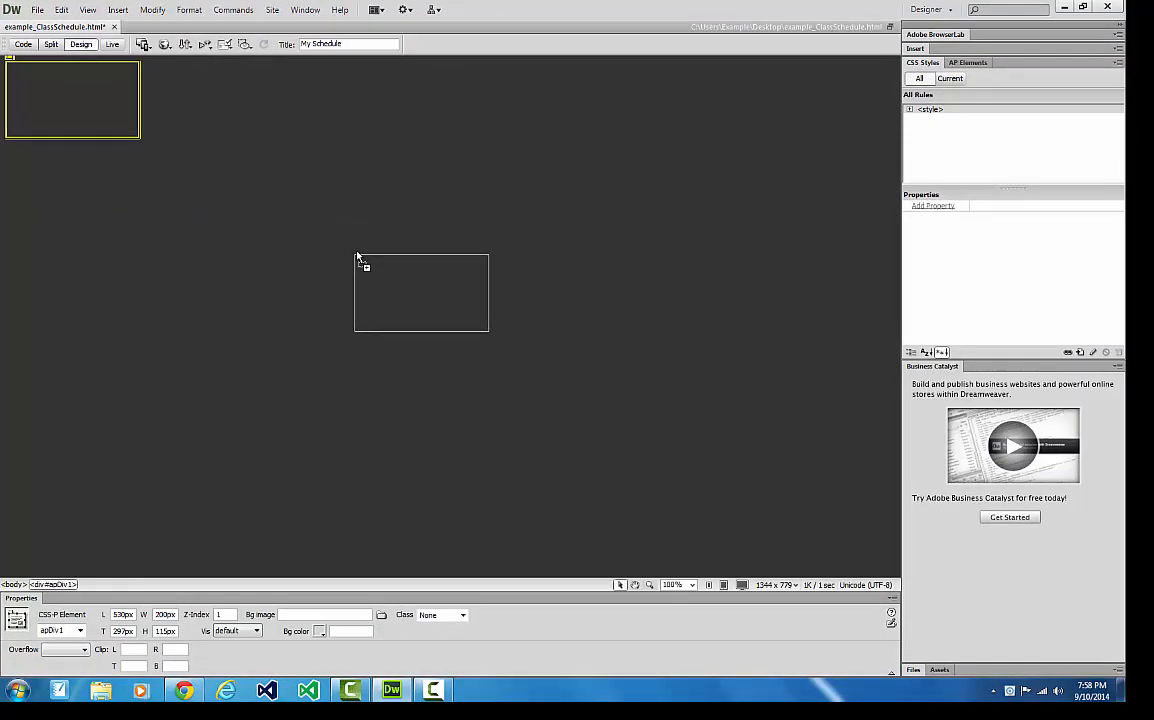
{"action": "left_click_drag", "start_coordinate": [357, 257], "coordinate": [357, 256]}
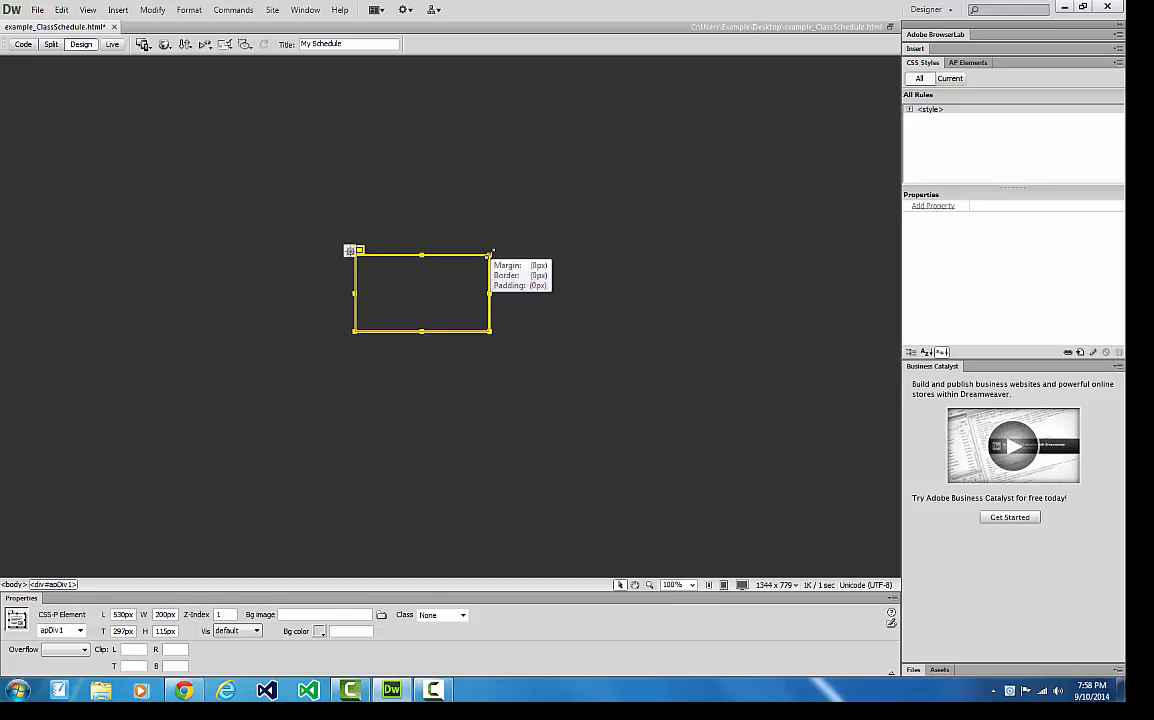
Step: Enlarge the AP Div to about 629 × 388 px, reposition it at about 360 px left and 158 px top, and place the text cursor inside
{"action": "left_click_drag", "start_coordinate": [489, 331], "coordinate": [705, 470]}
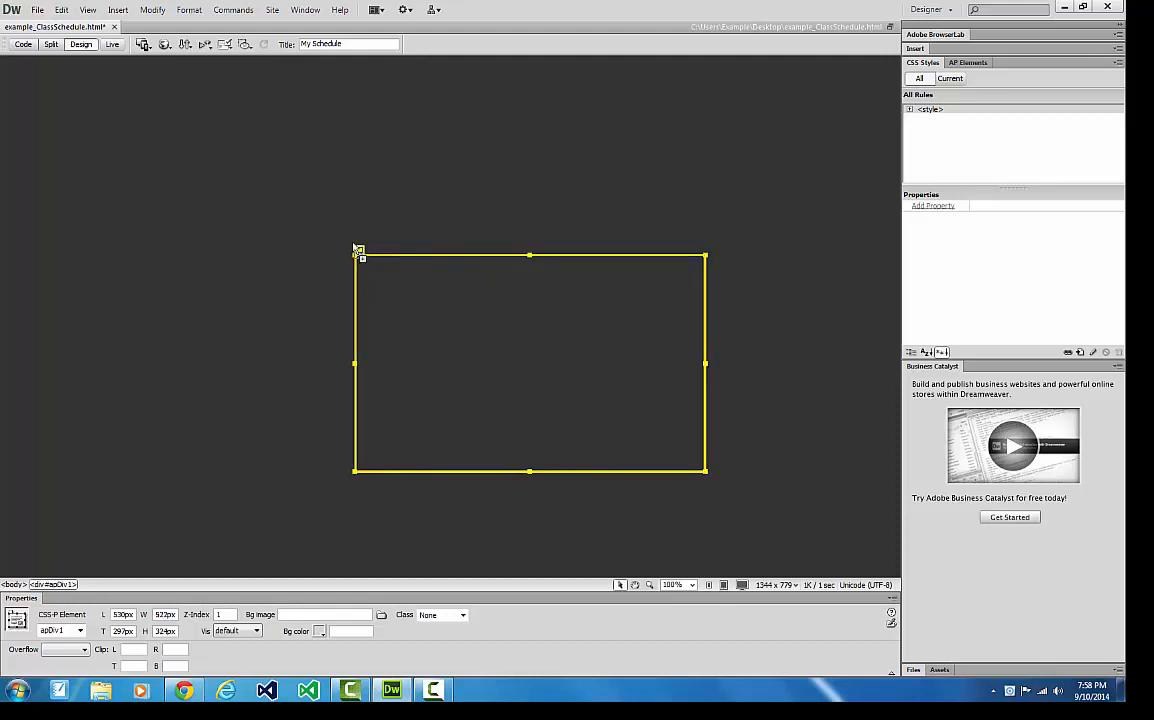
{"action": "left_click_drag", "start_coordinate": [358, 250], "coordinate": [240, 157]}
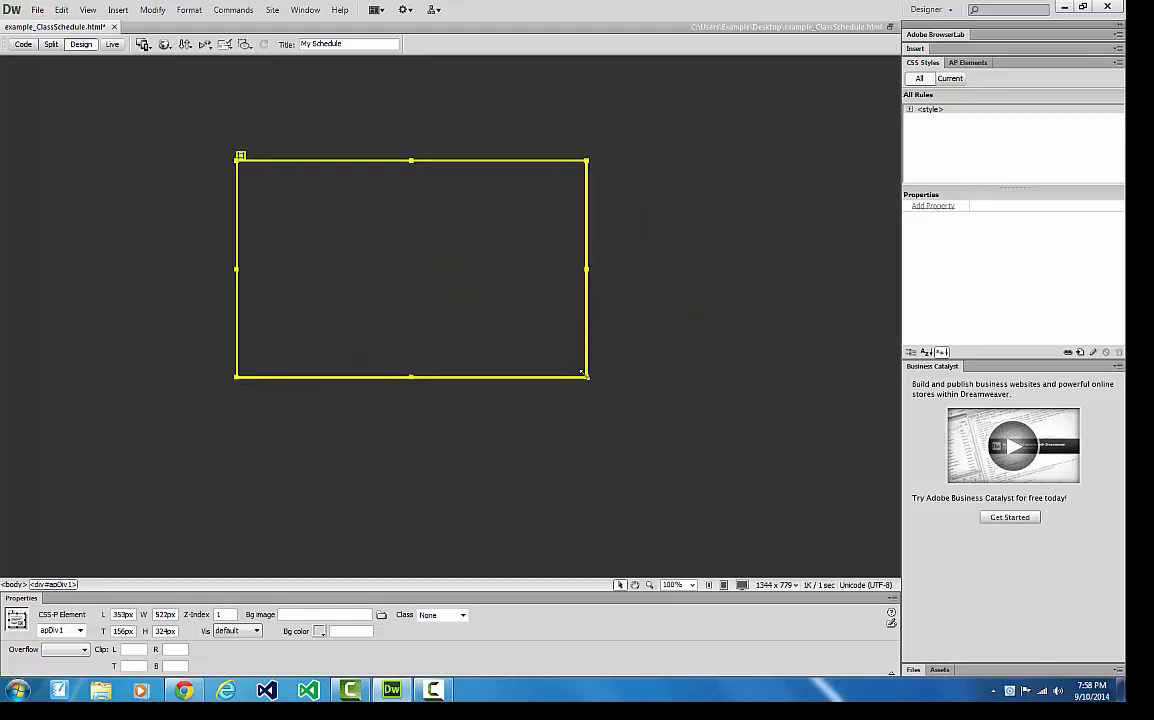
{"action": "left_click_drag", "start_coordinate": [582, 372], "coordinate": [659, 419]}
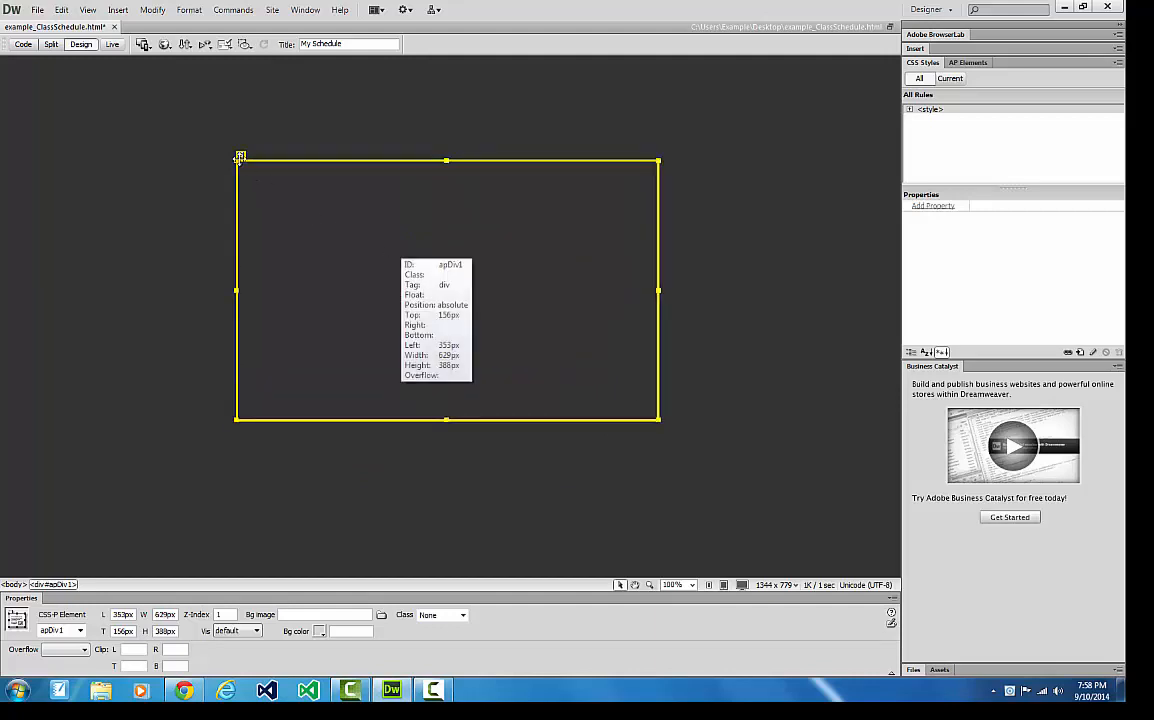
{"action": "left_click_drag", "start_coordinate": [240, 157], "coordinate": [247, 159]}
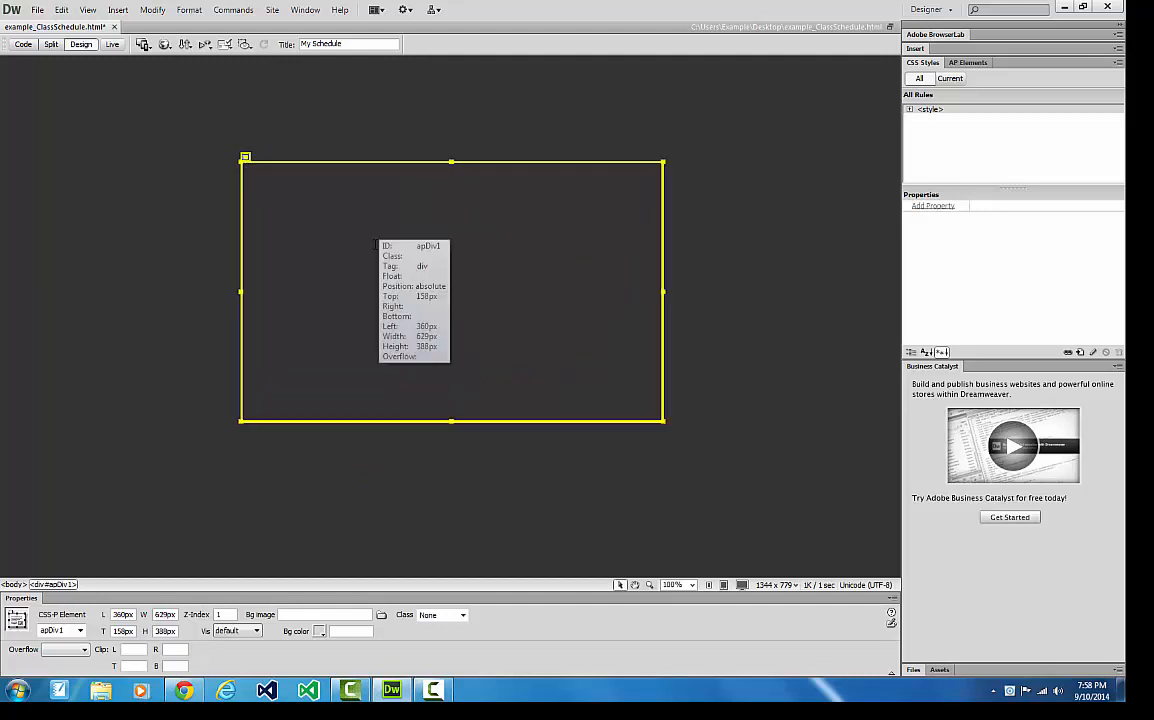
{"action": "left_click", "coordinate": [343, 220]}
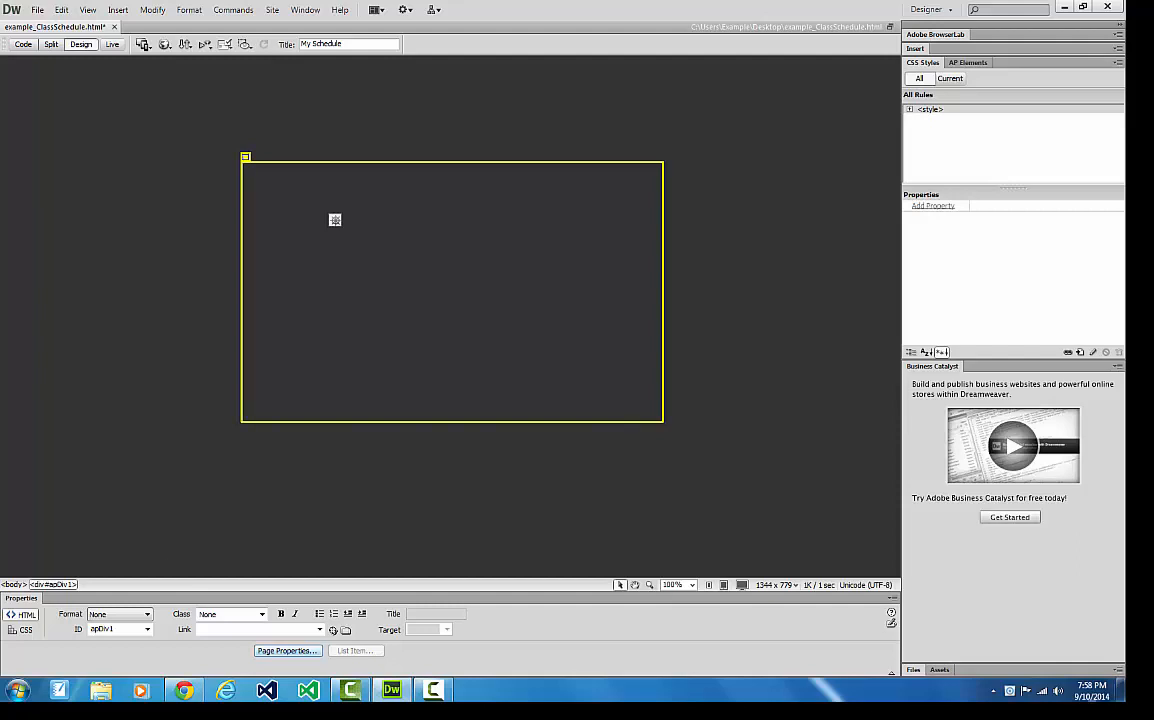
Step: Open the Schedule text file from the desktop and copy all of its class lines
{"action": "left_click", "coordinate": [1120, 690]}
{"action": "double_click", "coordinate": [29, 96]}
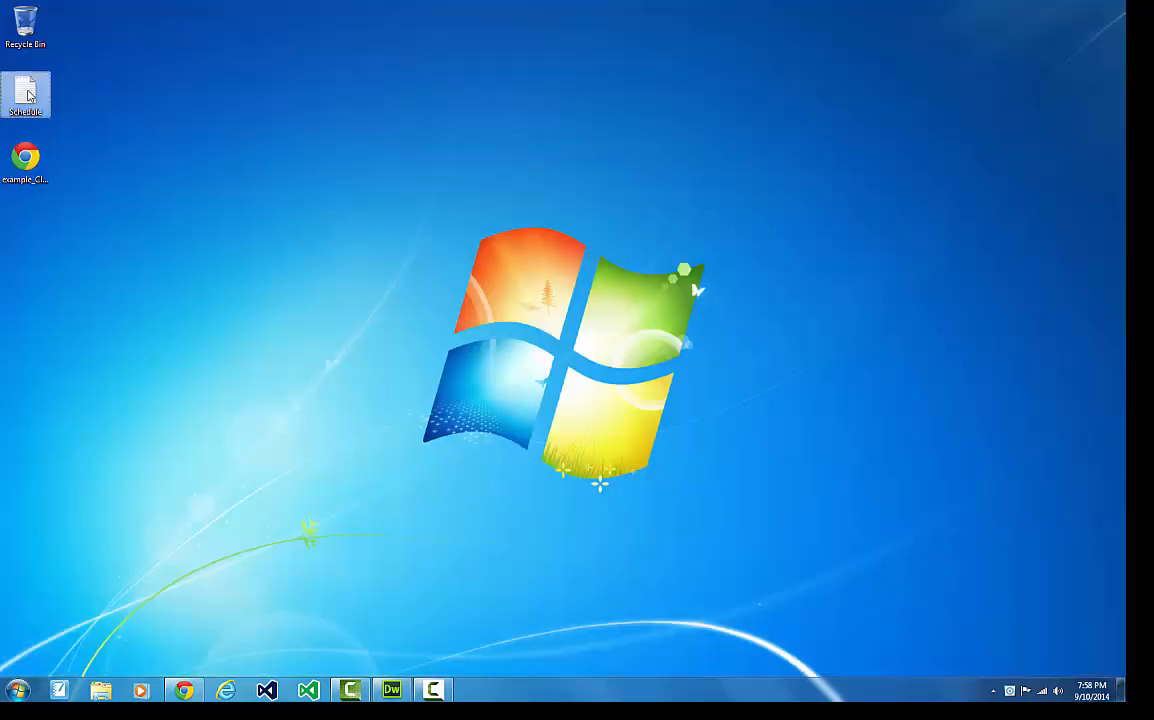
{"action": "left_click_drag", "start_coordinate": [247, 200], "coordinate": [64, 110]}
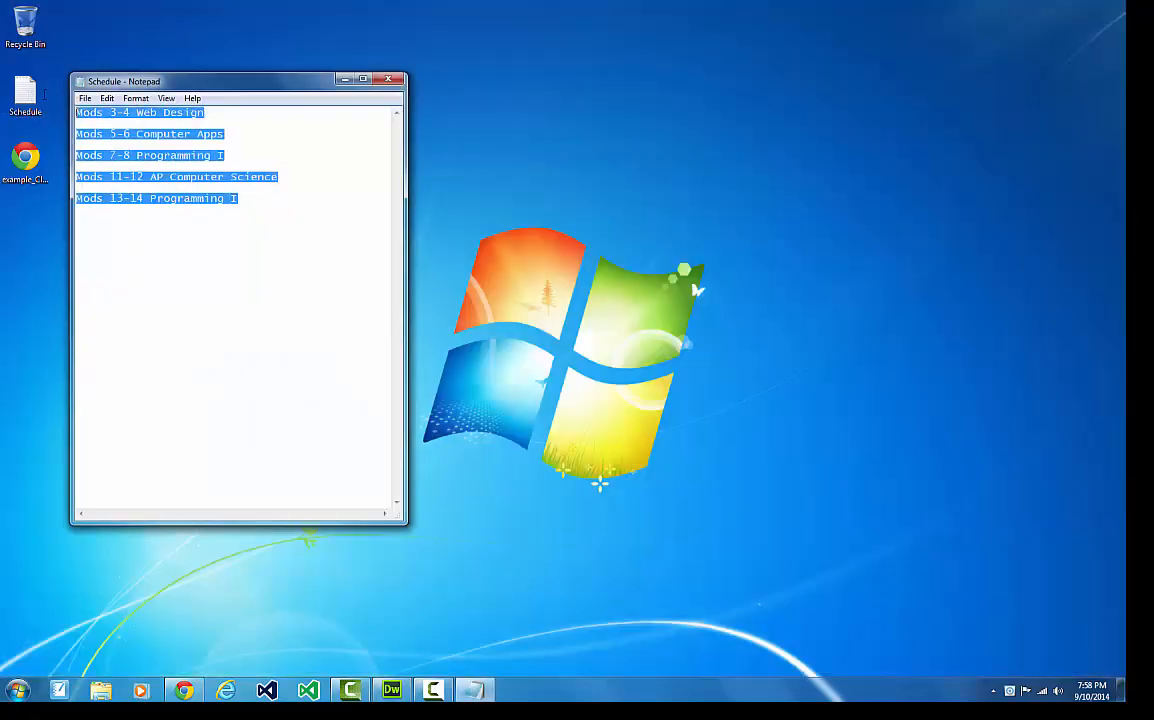
{"action": "right_click", "coordinate": [98, 134]}
{"action": "left_click", "coordinate": [152, 177]}
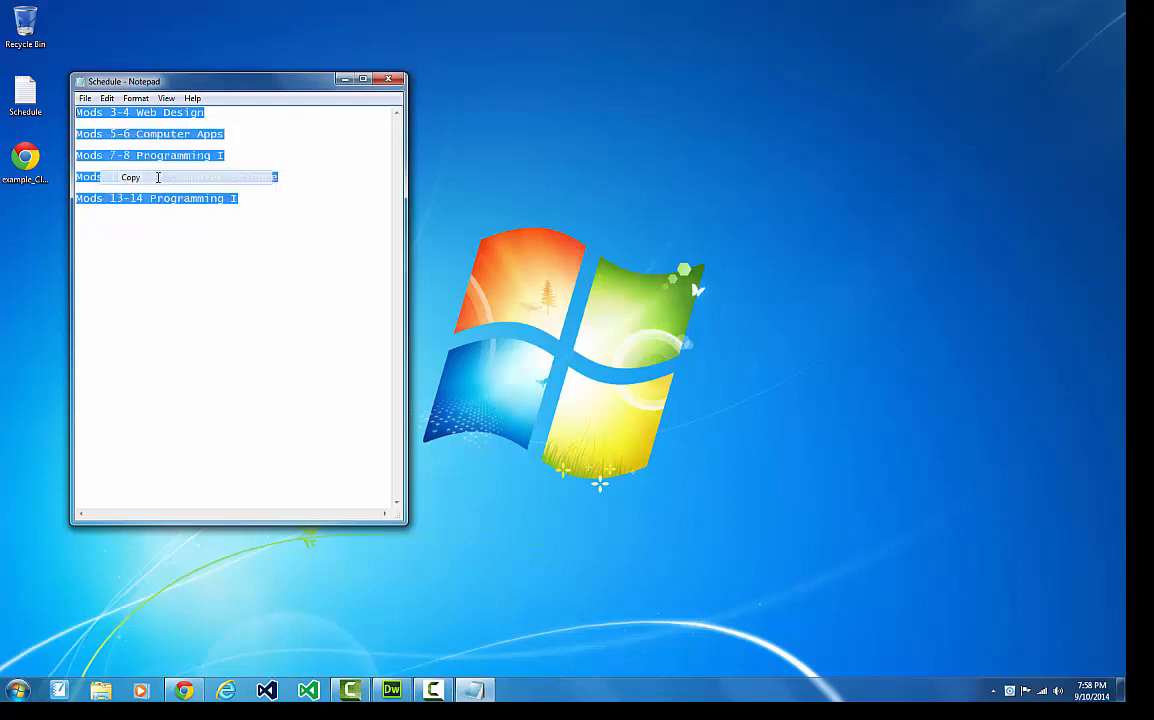
Step: Return to Dreamweaver and paste the copied class schedule into the AP Div
{"action": "left_click", "coordinate": [391, 690]}
{"action": "right_click", "coordinate": [267, 190]}
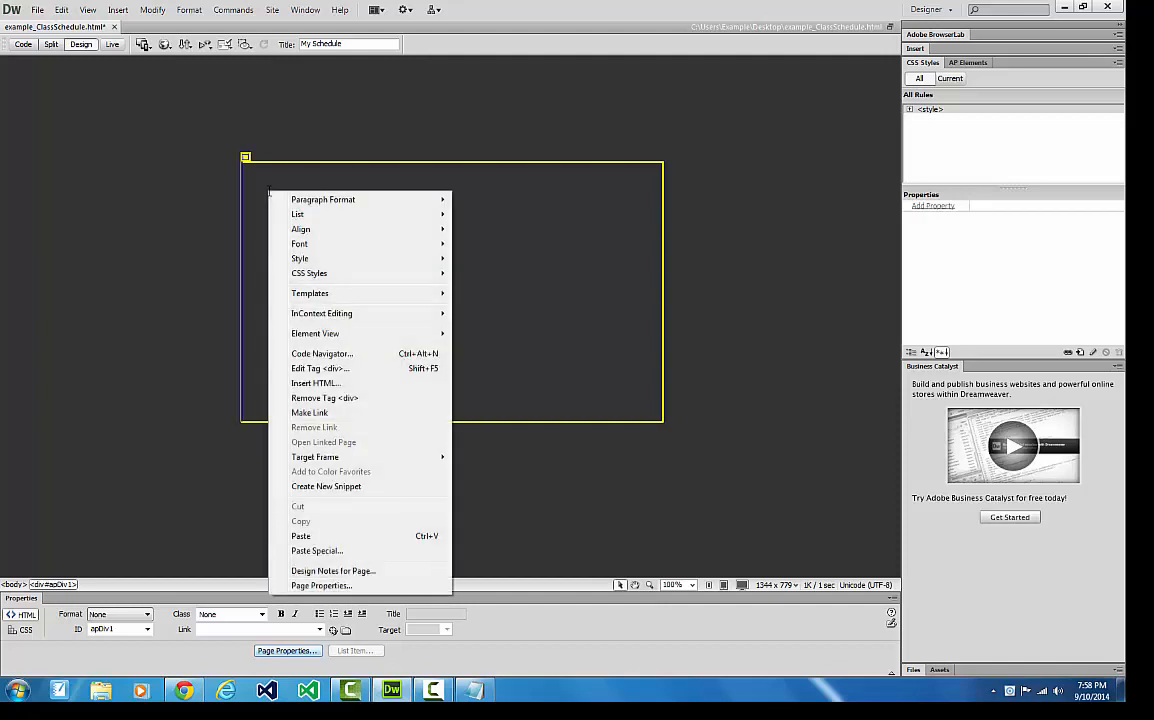
{"action": "mouse_move", "coordinate": [310, 230]}
{"action": "left_click", "coordinate": [300, 536]}
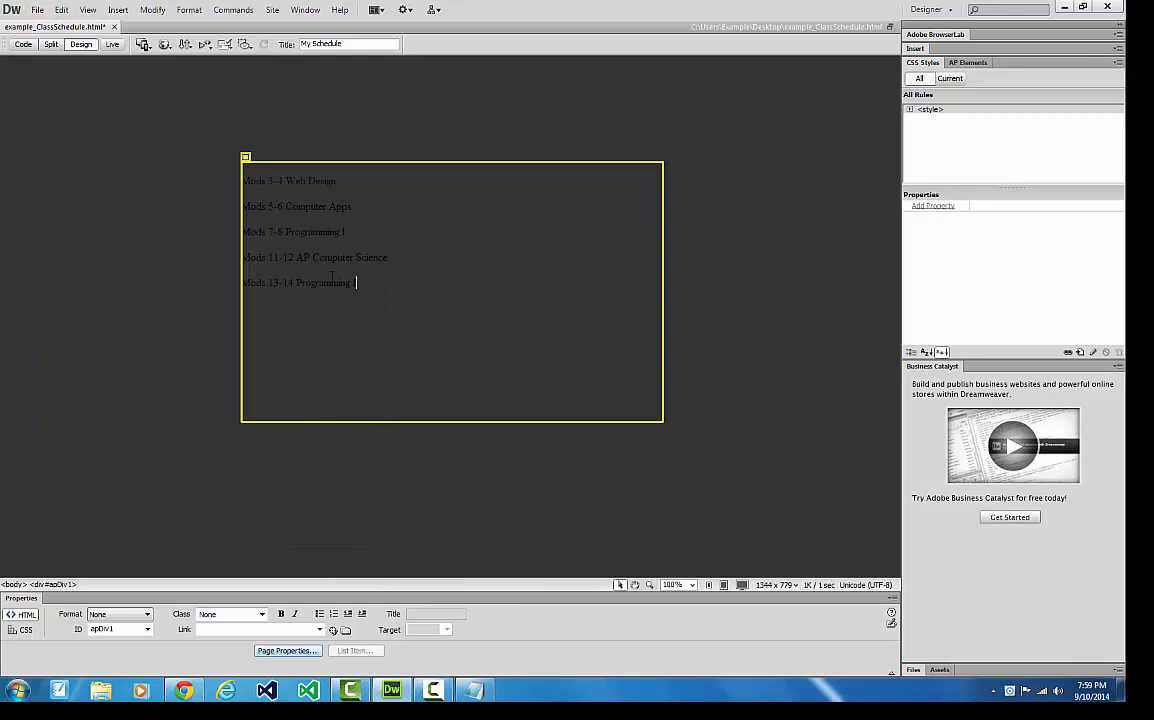
Step: Add a color property to the #apDiv1 CSS rule and set it to white (#FFF)
{"action": "left_click", "coordinate": [268, 181]}
{"action": "left_click", "coordinate": [368, 286]}
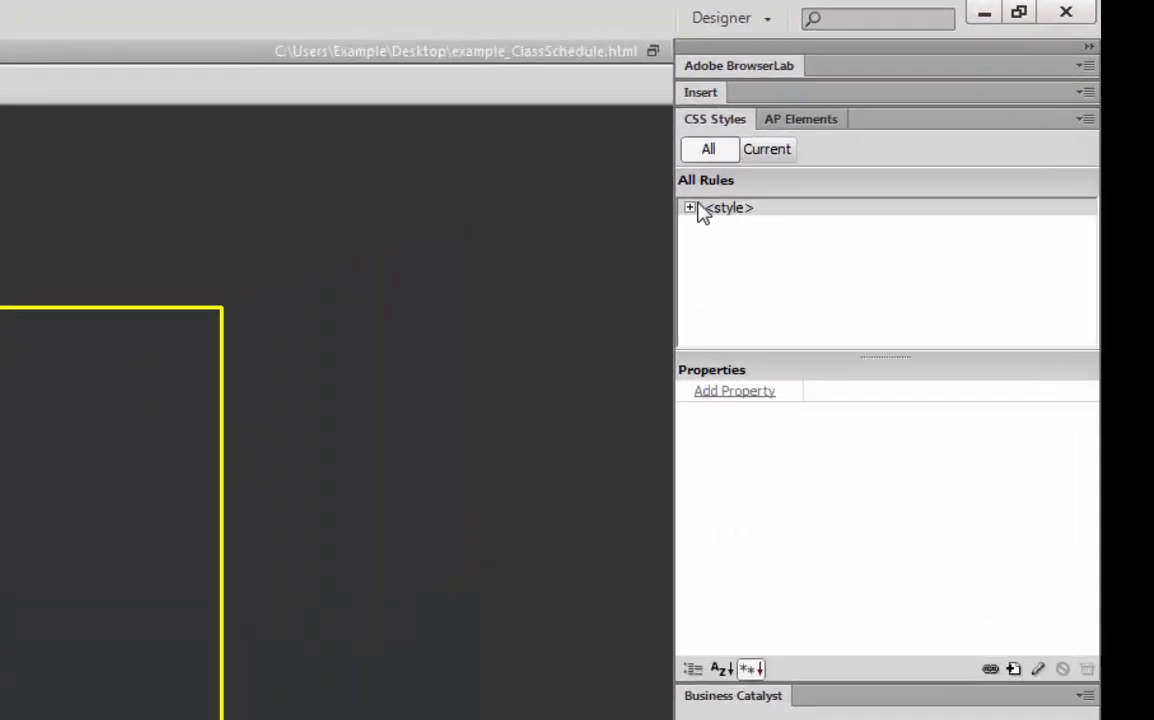
{"action": "left_click", "coordinate": [909, 110]}
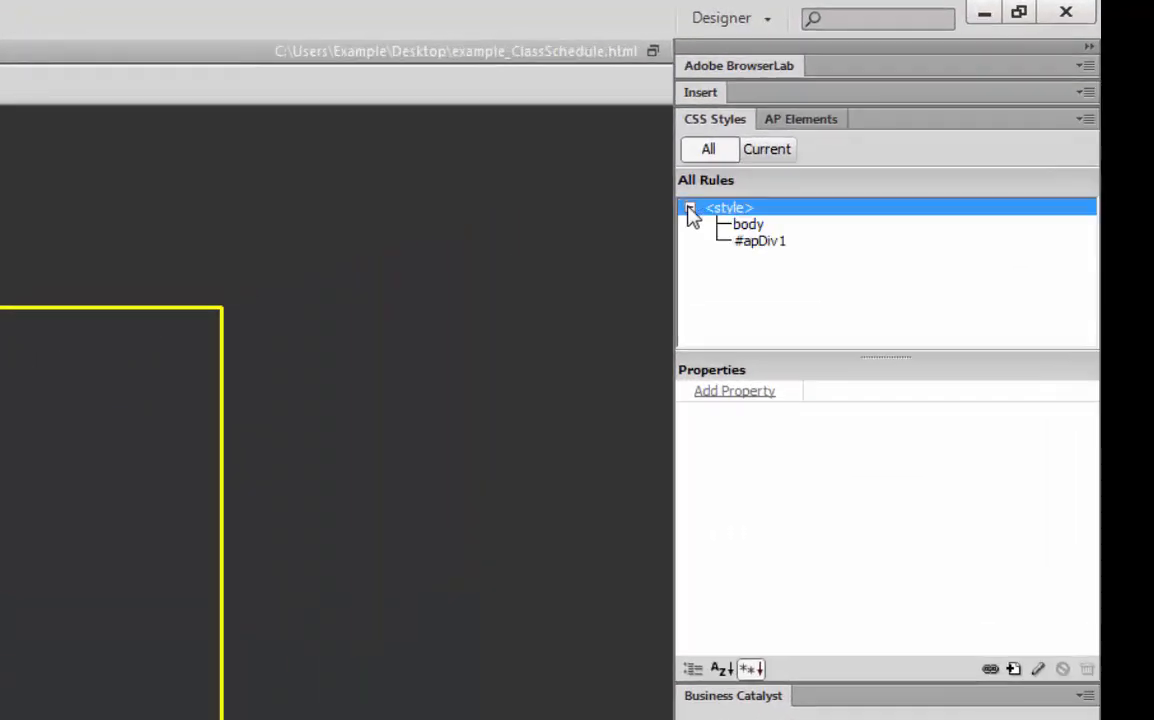
{"action": "left_click", "coordinate": [756, 243]}
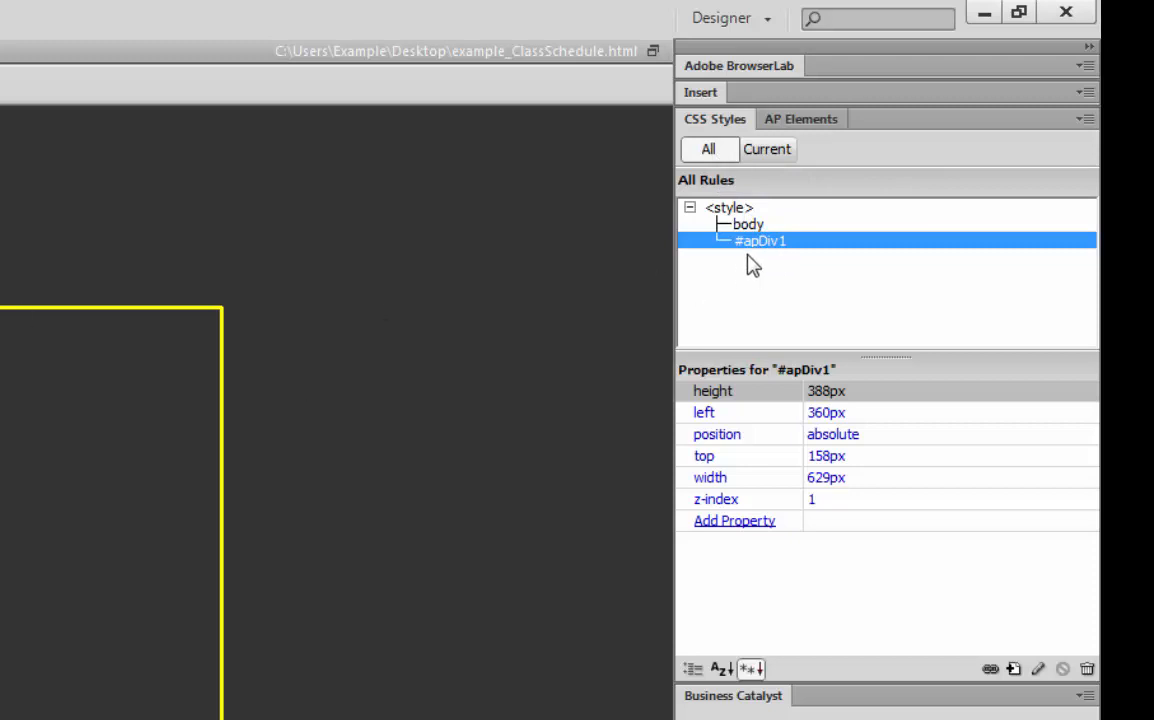
{"action": "left_click", "coordinate": [762, 528]}
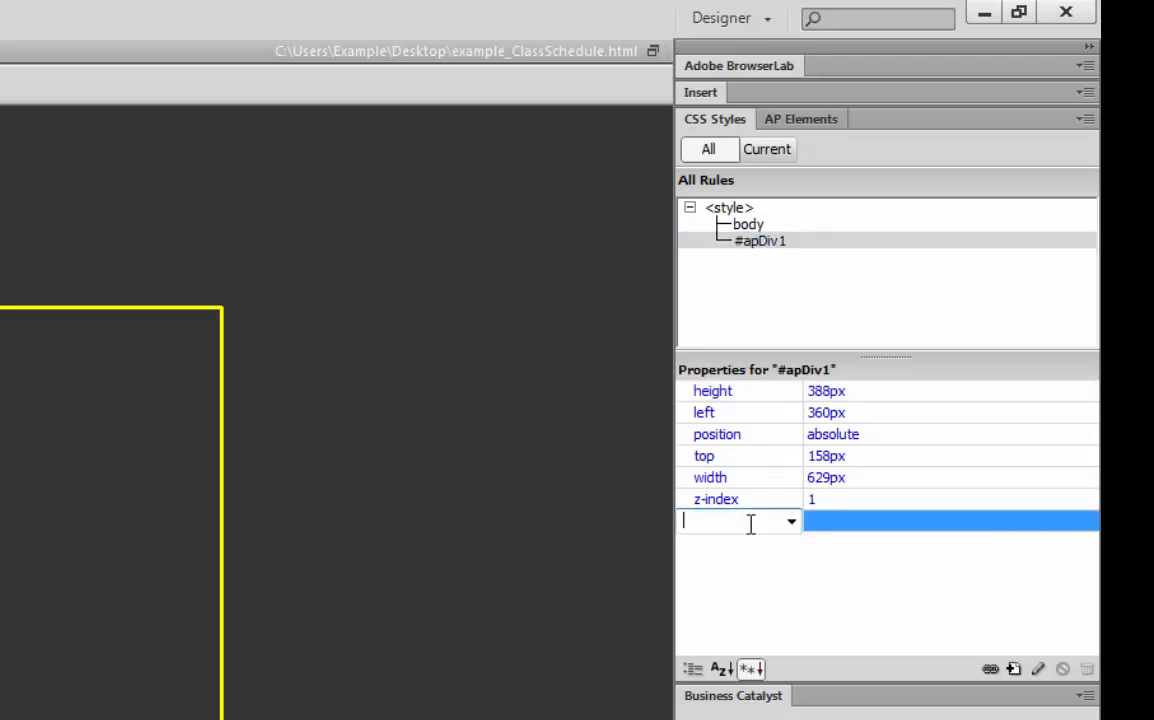
{"action": "type", "text": "color"}
{"action": "key", "text": "Tab"}
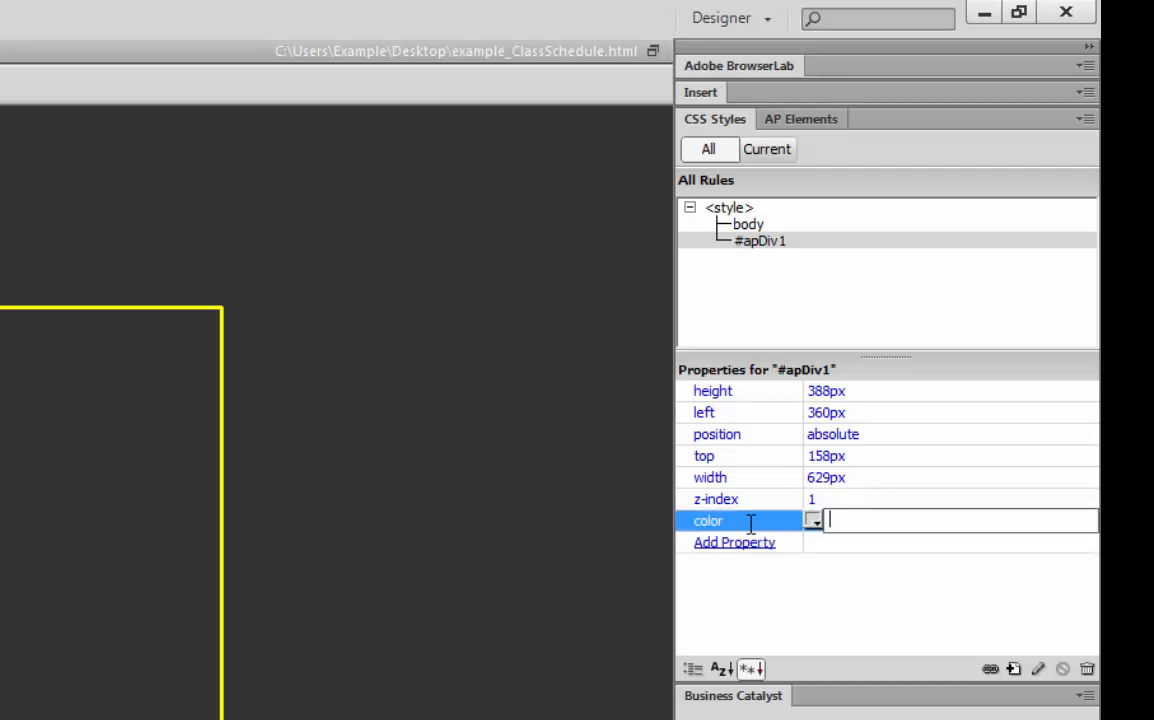
{"action": "left_click", "coordinate": [814, 521]}
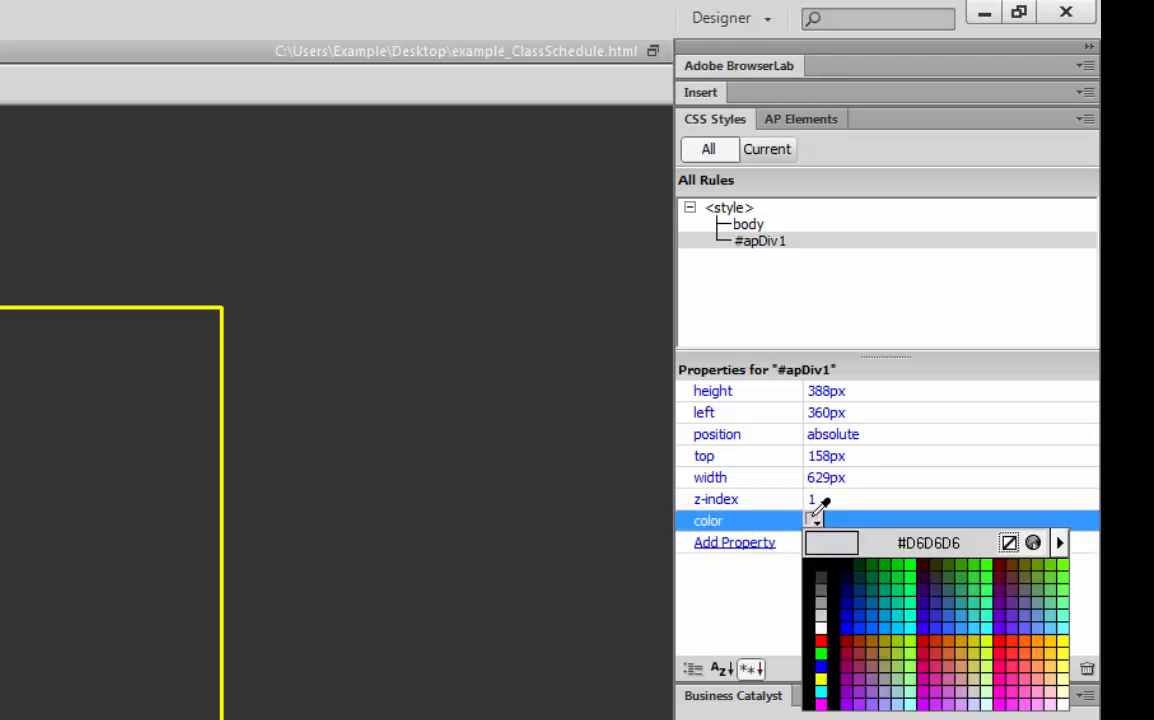
{"action": "left_click", "coordinate": [821, 627]}
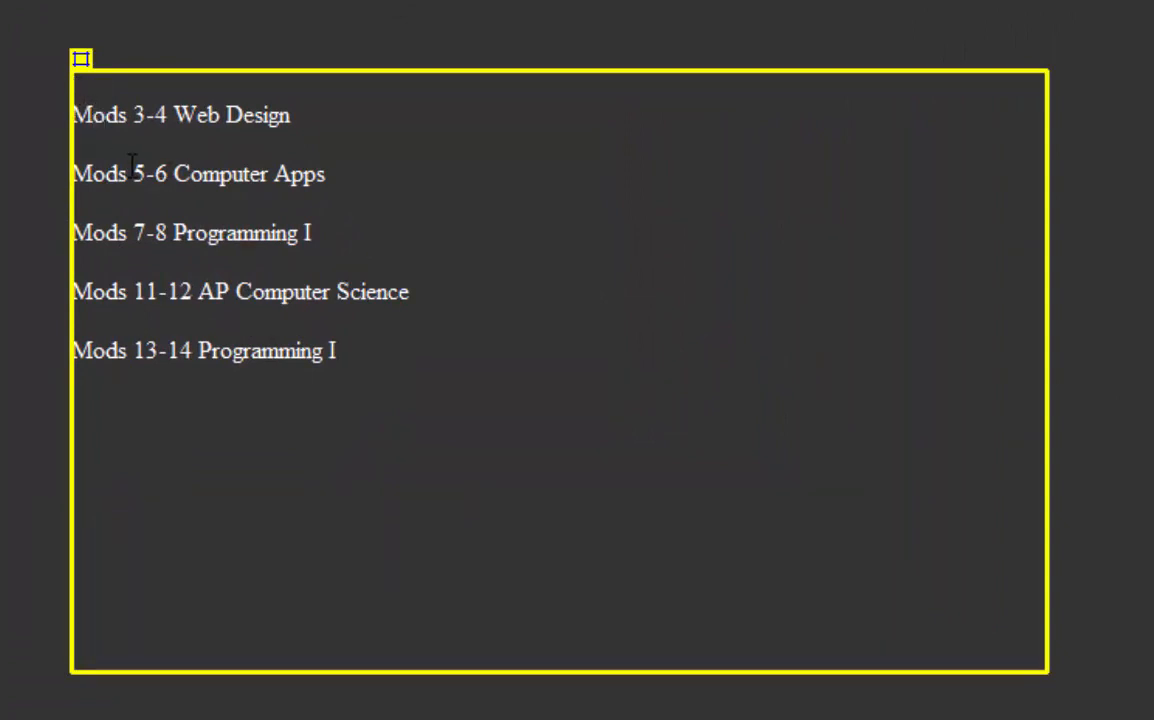
Step: Insert two blank paragraphs above the "Mods 3-4 Web Design" line in the AP Div
{"action": "left_click", "coordinate": [82, 113]}
{"action": "key", "text": "Return"}
{"action": "key", "text": "Return"}
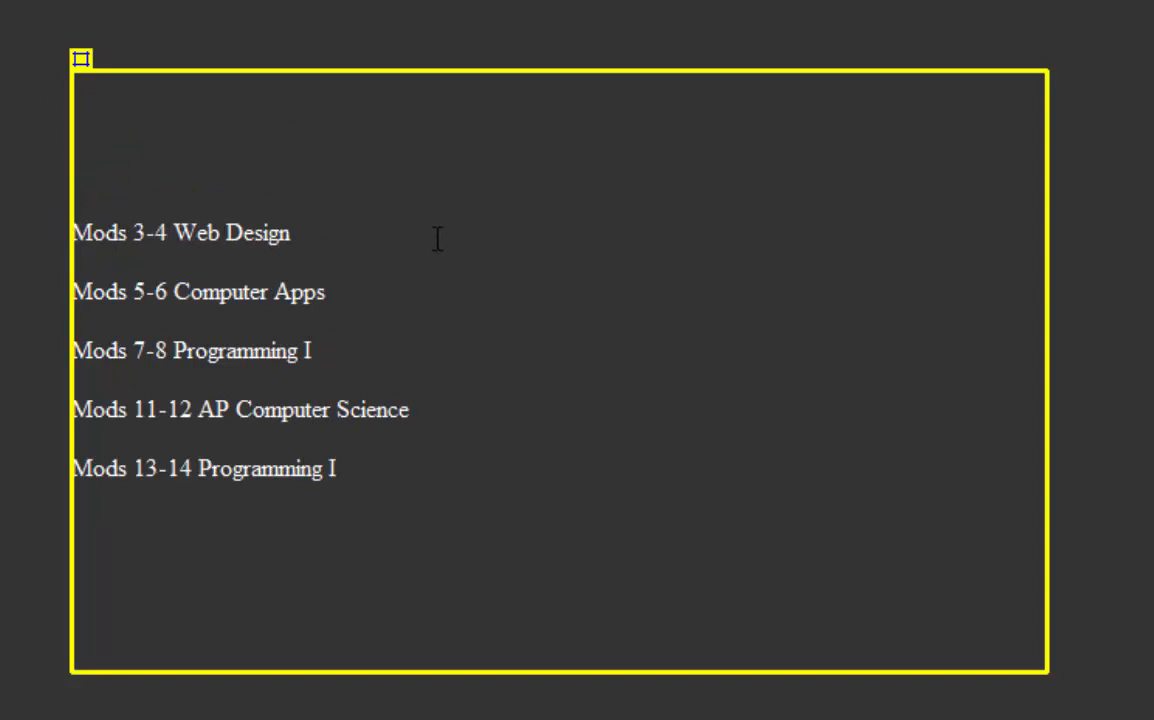
{"action": "left_click", "coordinate": [451, 159]}
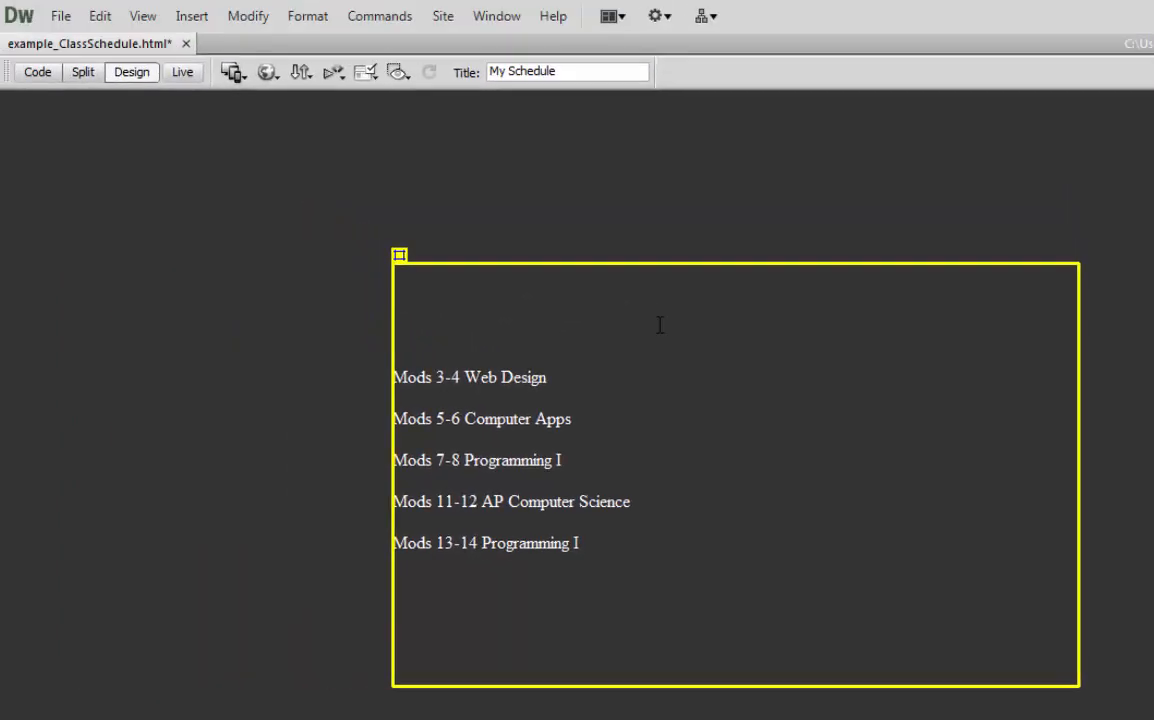
Step: Insert a second AP Div at the top of the schedule box and widen it to about 630 px, spanning the box
{"action": "left_click", "coordinate": [427, 285]}
{"action": "left_click", "coordinate": [192, 20]}
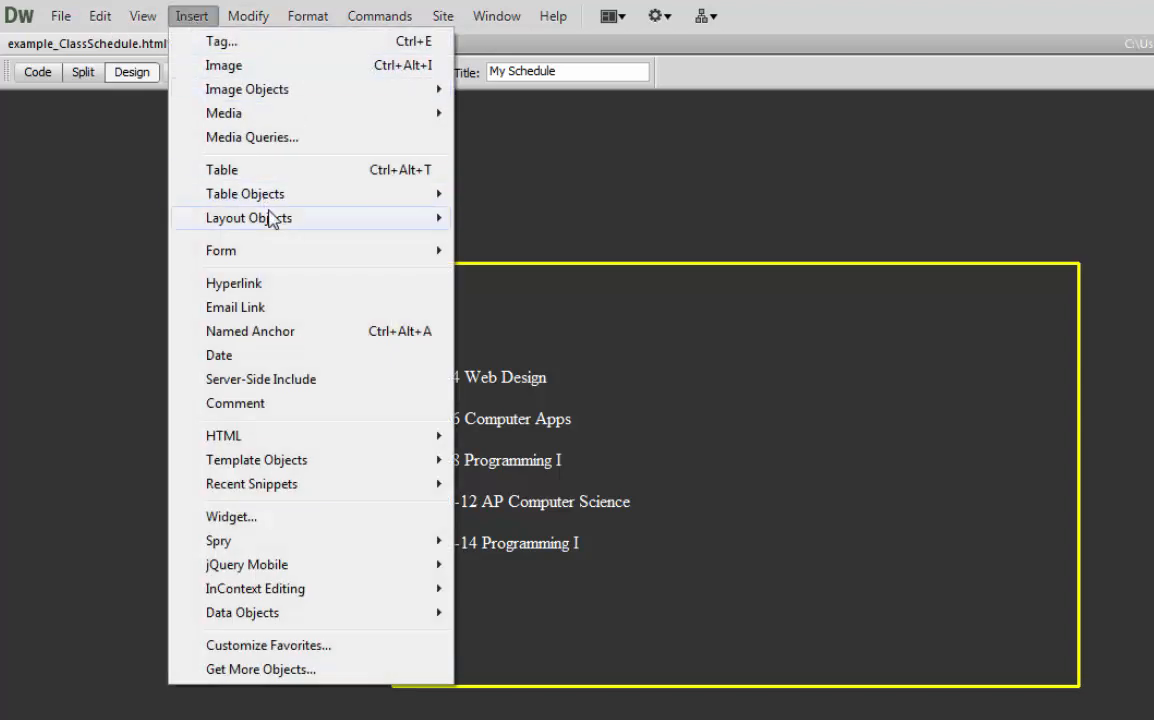
{"action": "mouse_move", "coordinate": [270, 221]}
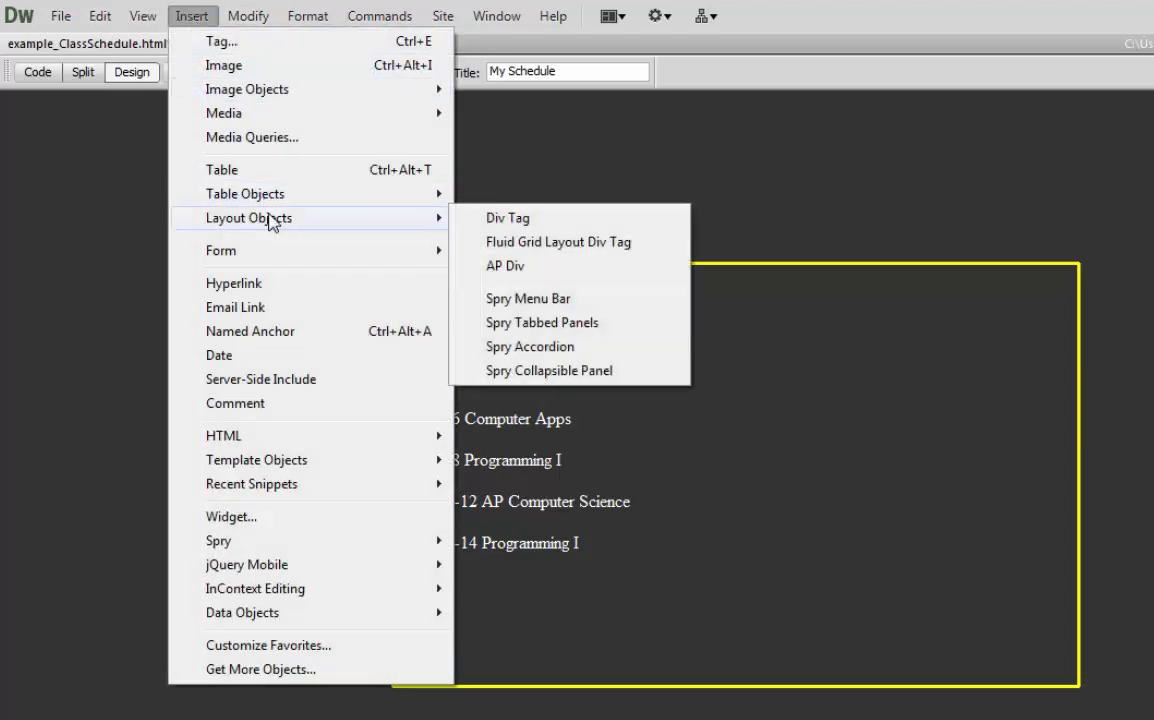
{"action": "left_click", "coordinate": [541, 266]}
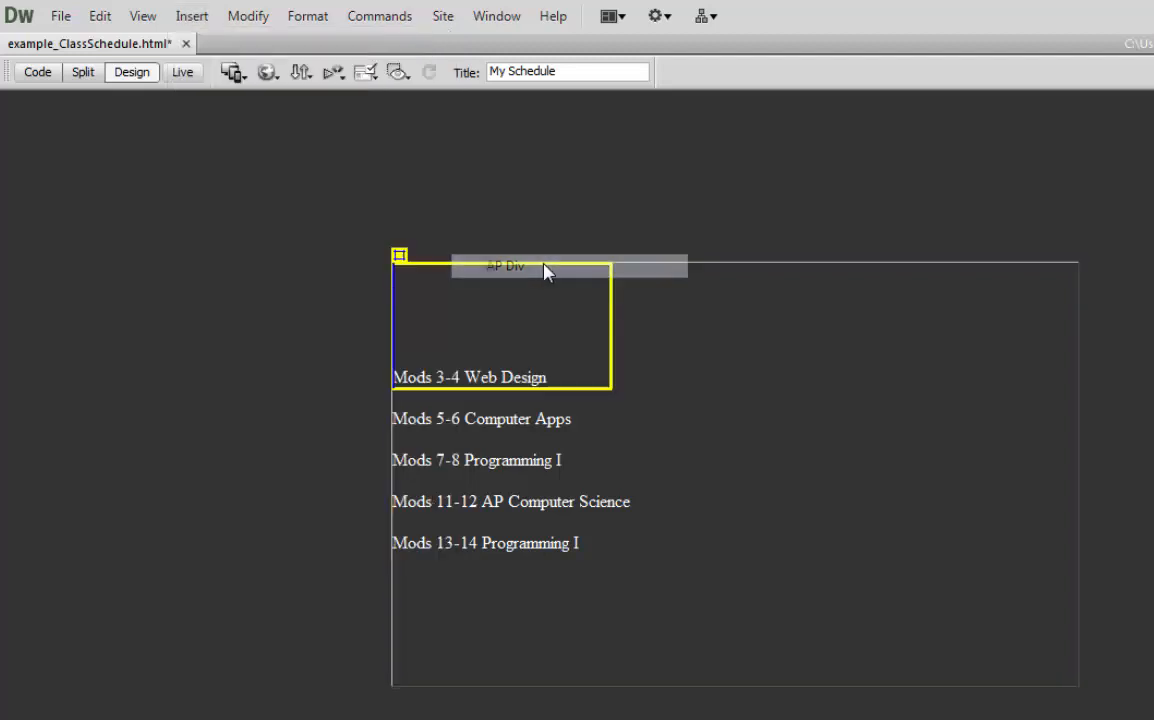
{"action": "left_click", "coordinate": [398, 255]}
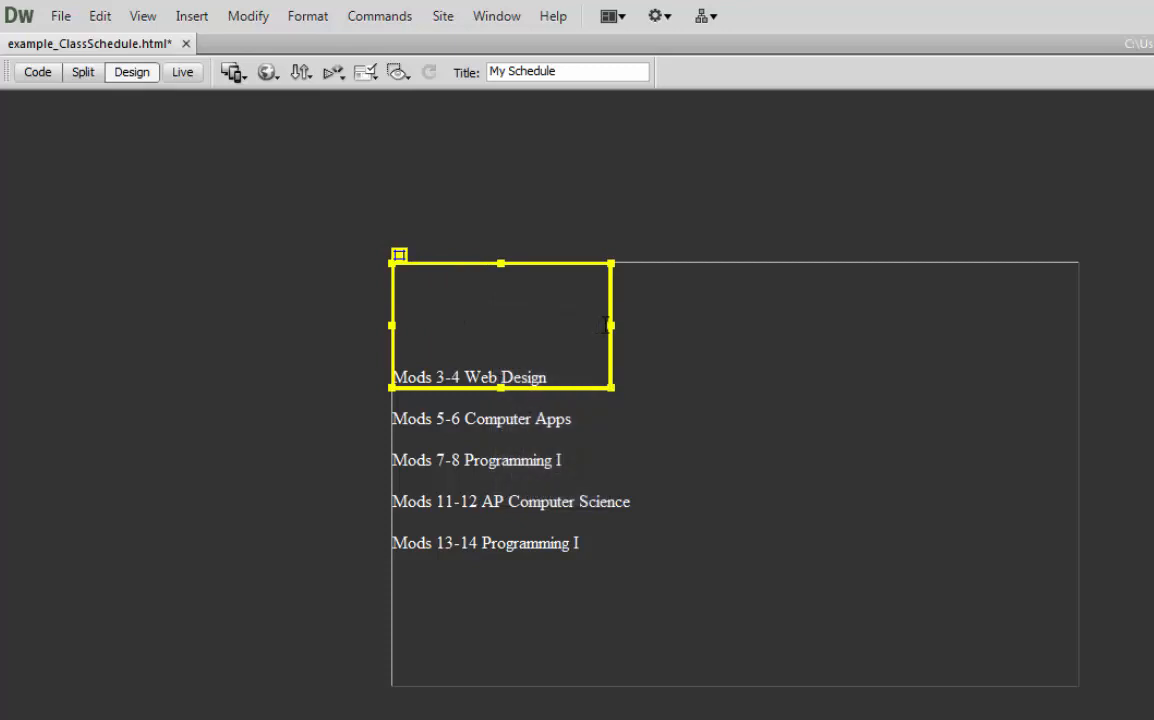
{"action": "left_click_drag", "start_coordinate": [638, 321], "coordinate": [1079, 319]}
Step: Enter the heading "Example Student Class Schedule" in the new AP Div
{"action": "left_click", "coordinate": [697, 319]}
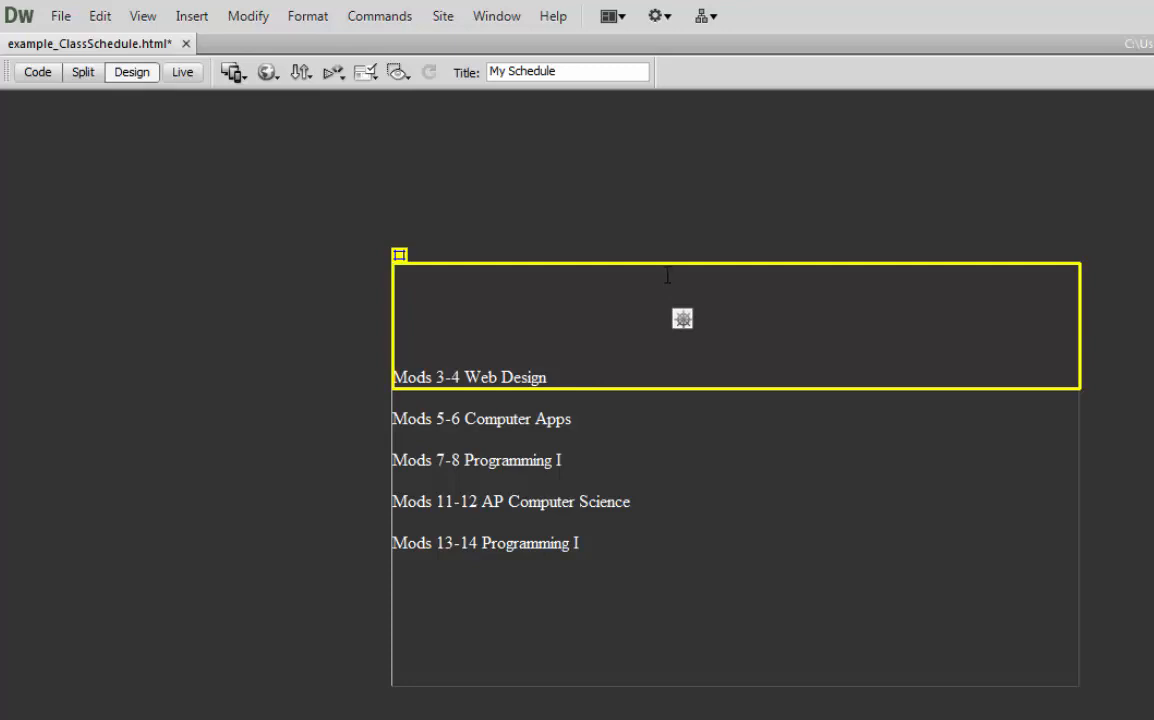
{"action": "type", "text": "Example Stu"}
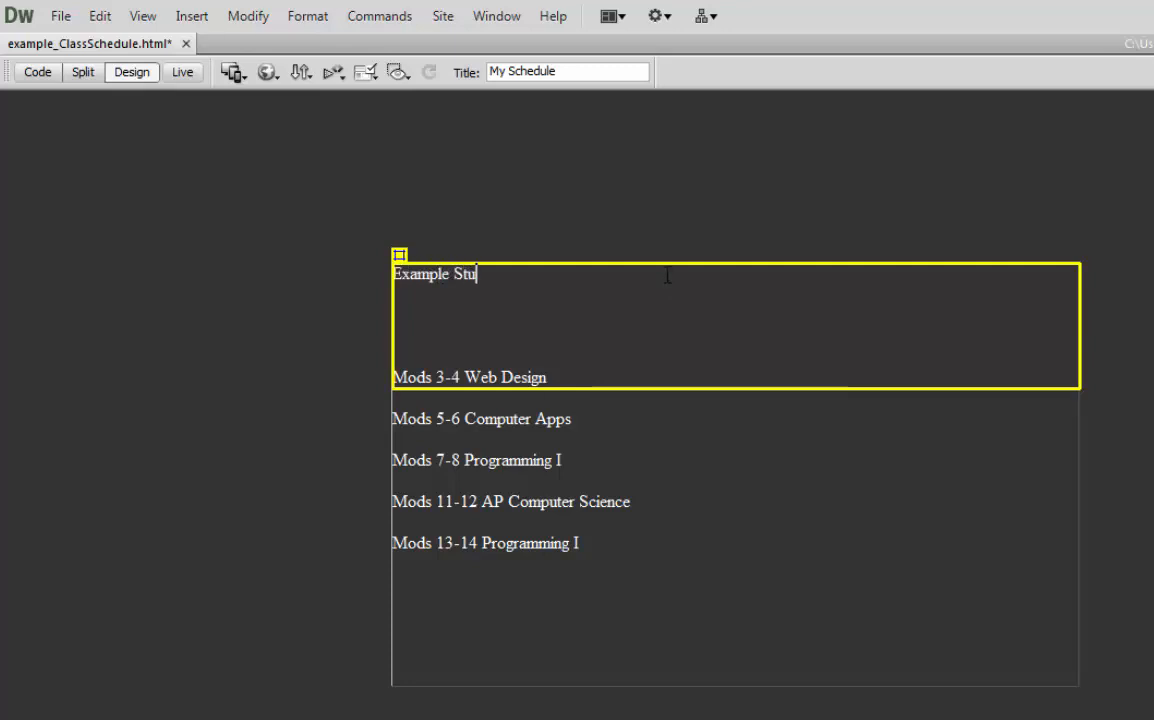
{"action": "type", "text": "dent Cla"}
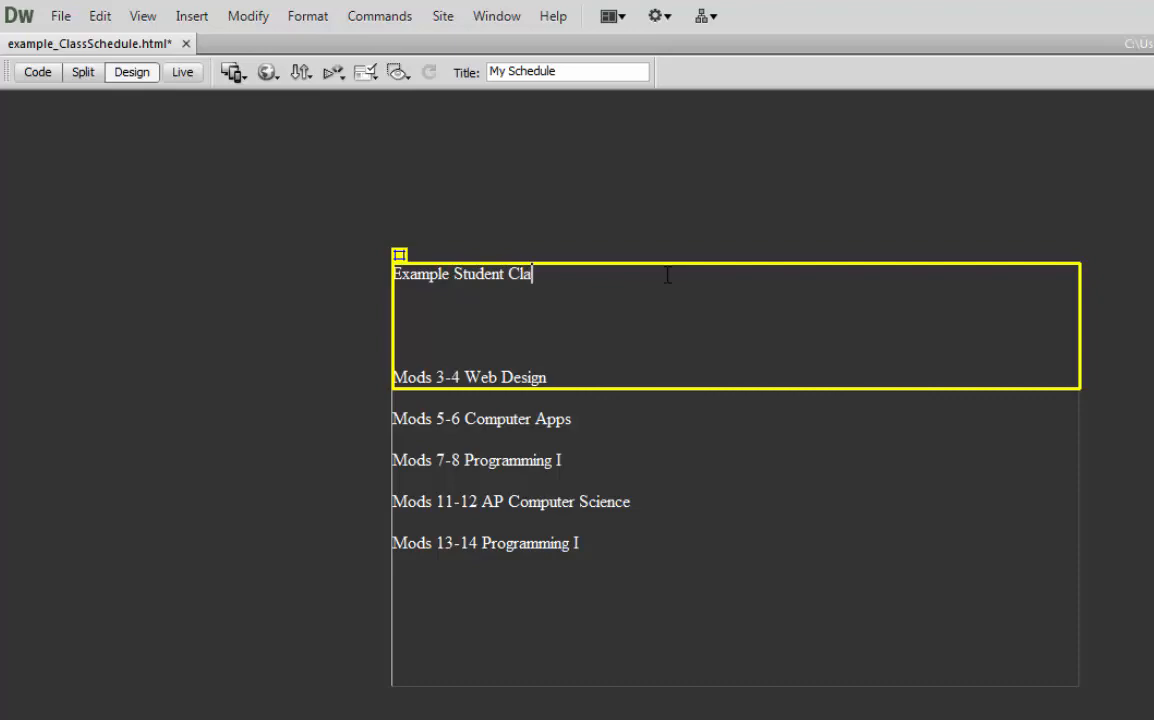
{"action": "type", "text": "ss Sc"}
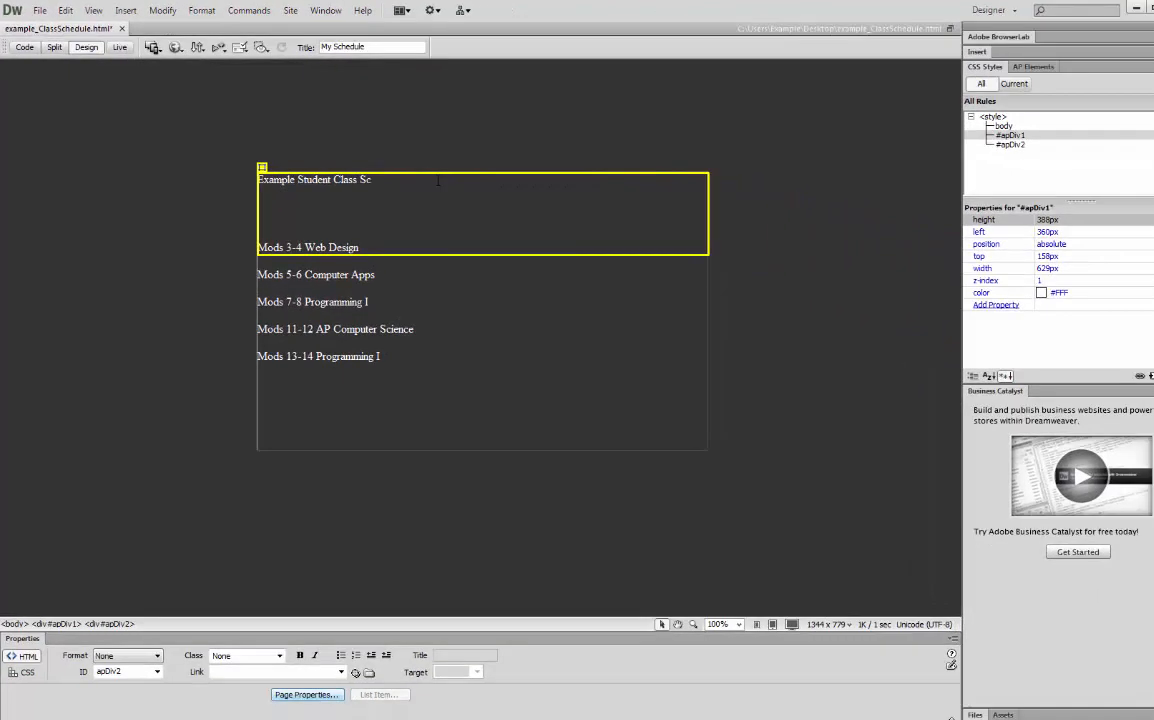
{"action": "type", "text": "hedule"}
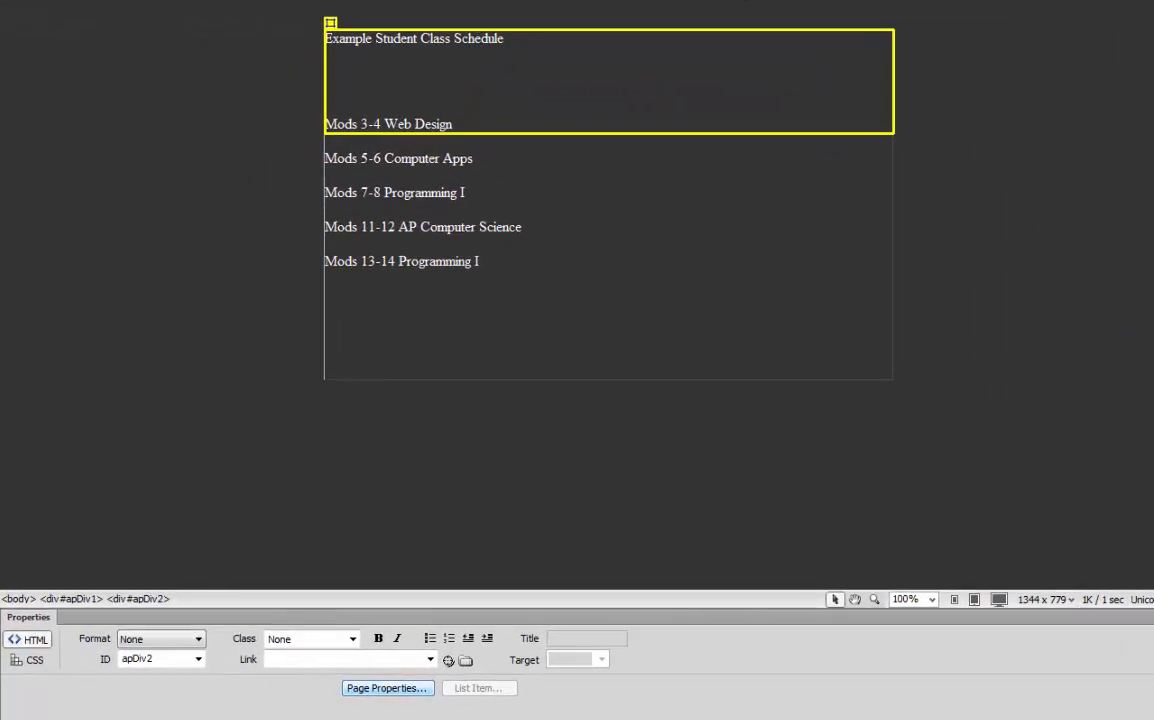
Step: Format the heading text as a Paragraph and align it to the center
{"action": "left_click", "coordinate": [196, 639]}
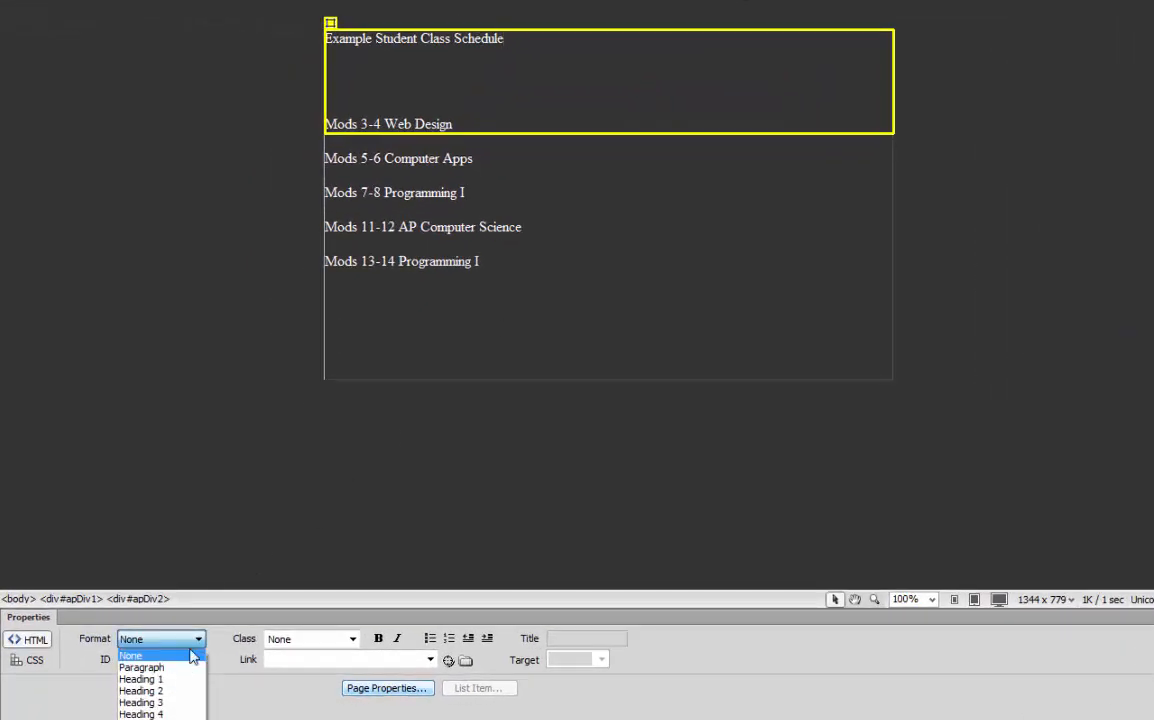
{"action": "left_click", "coordinate": [184, 667]}
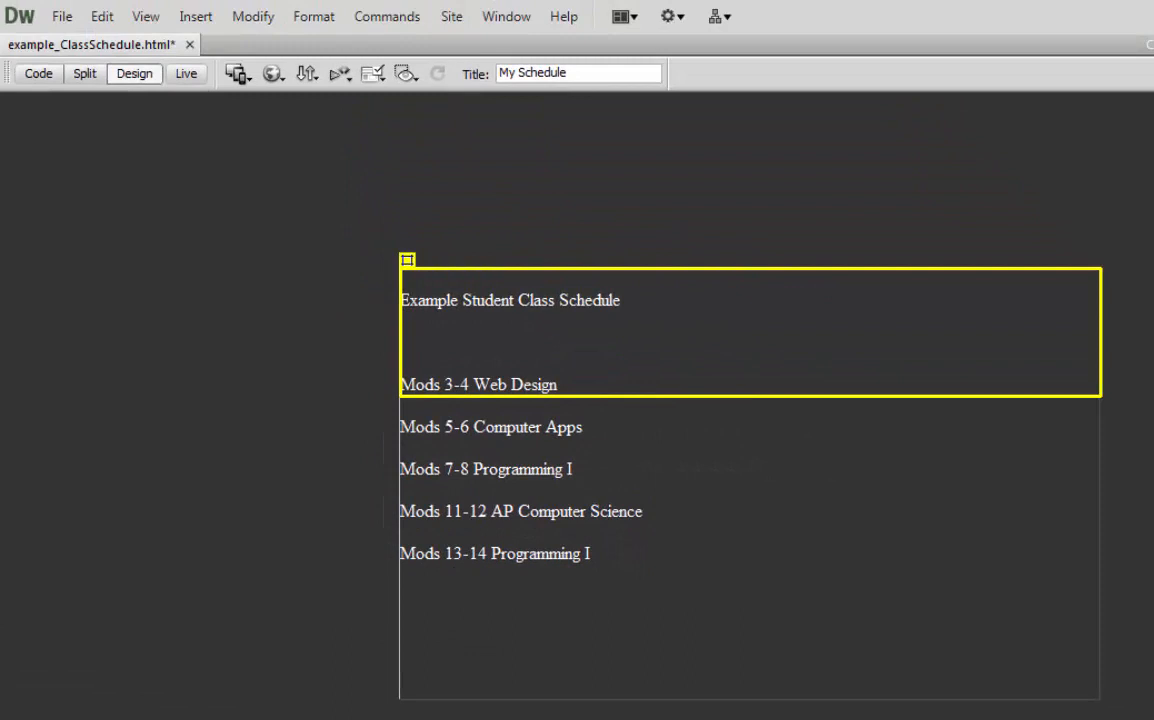
{"action": "left_click", "coordinate": [323, 16]}
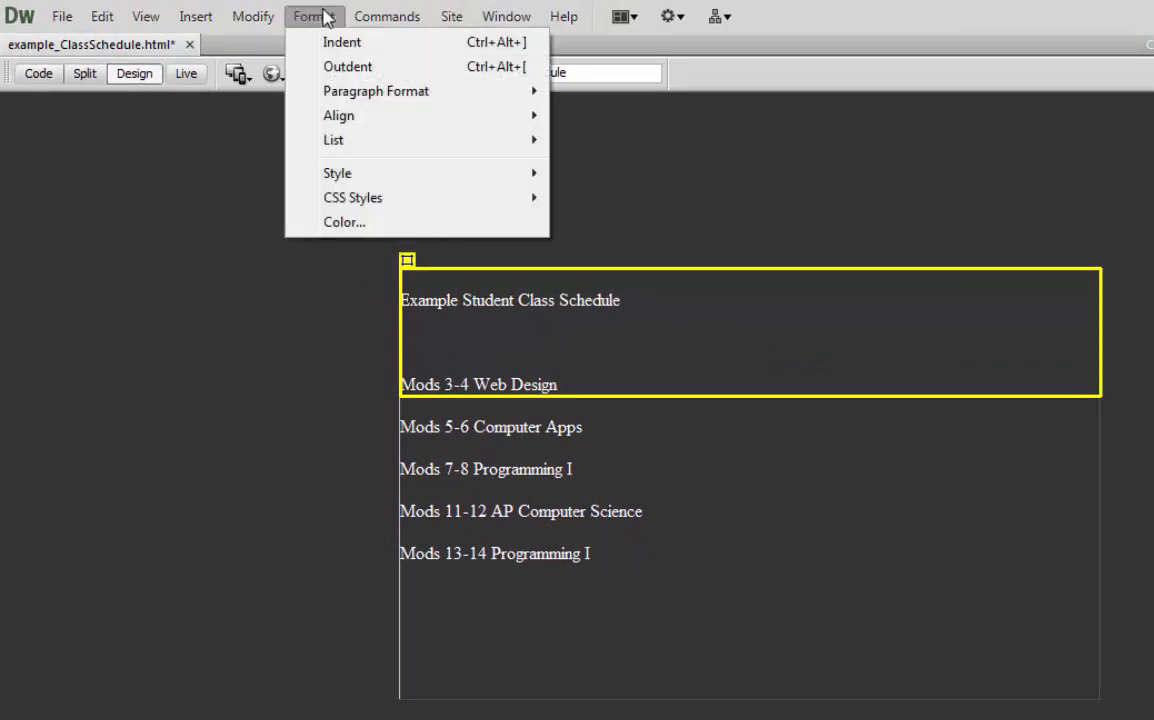
{"action": "mouse_move", "coordinate": [345, 117]}
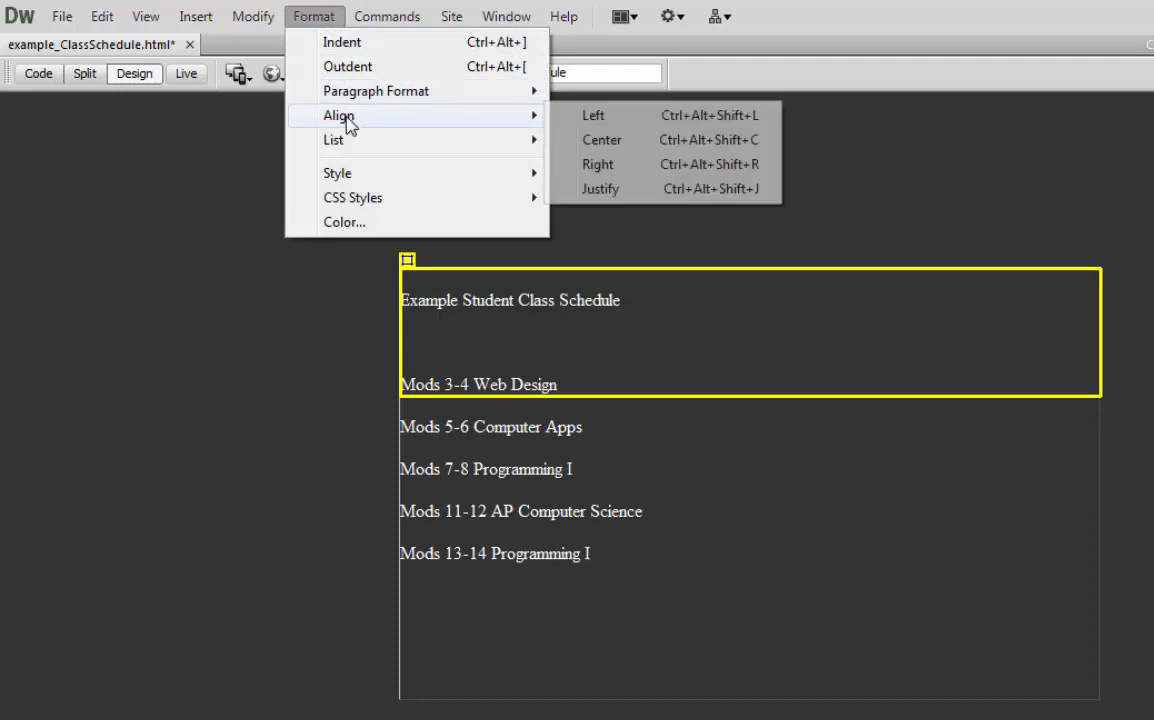
{"action": "left_click", "coordinate": [633, 148]}
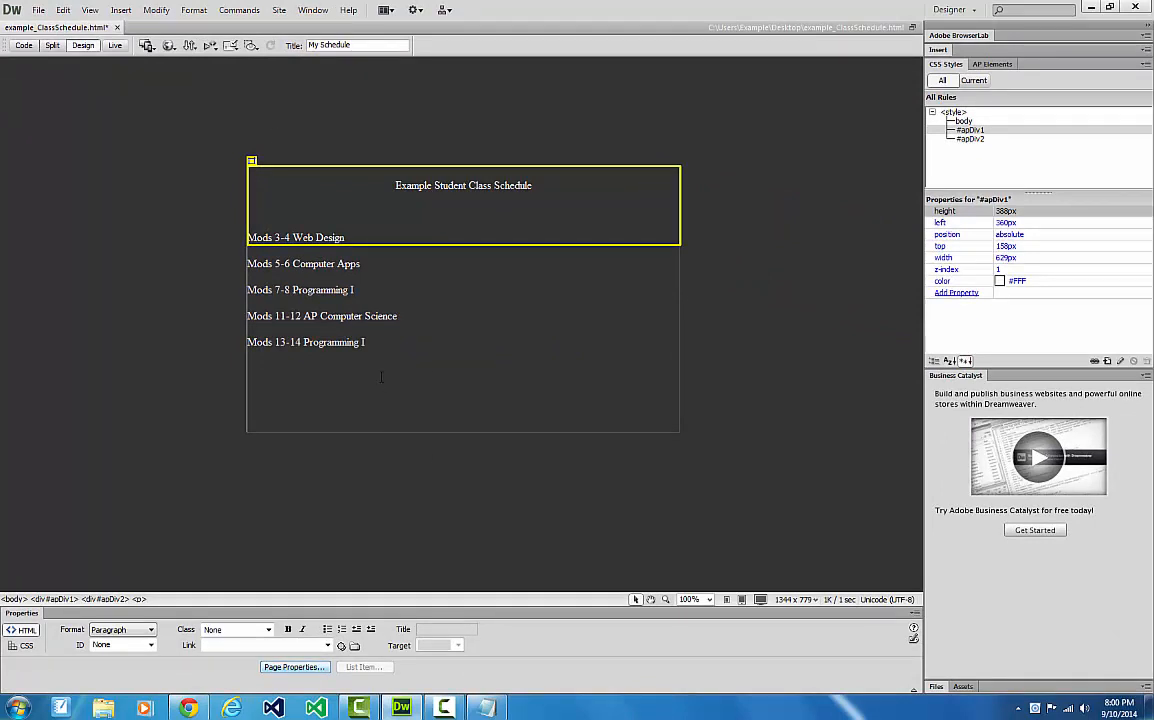
Step: Reduce the heading AP Div's height to about 72 px so it ends above the first class line
{"action": "left_click", "coordinate": [437, 244]}
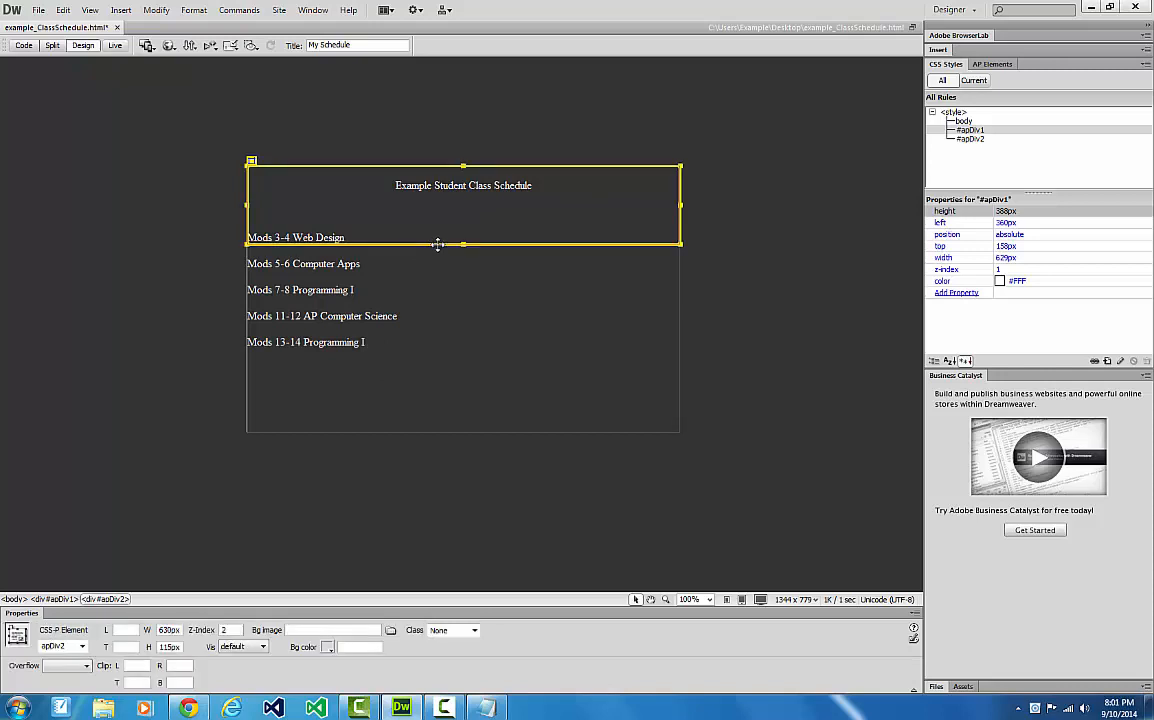
{"action": "left_click_drag", "start_coordinate": [463, 244], "coordinate": [463, 214]}
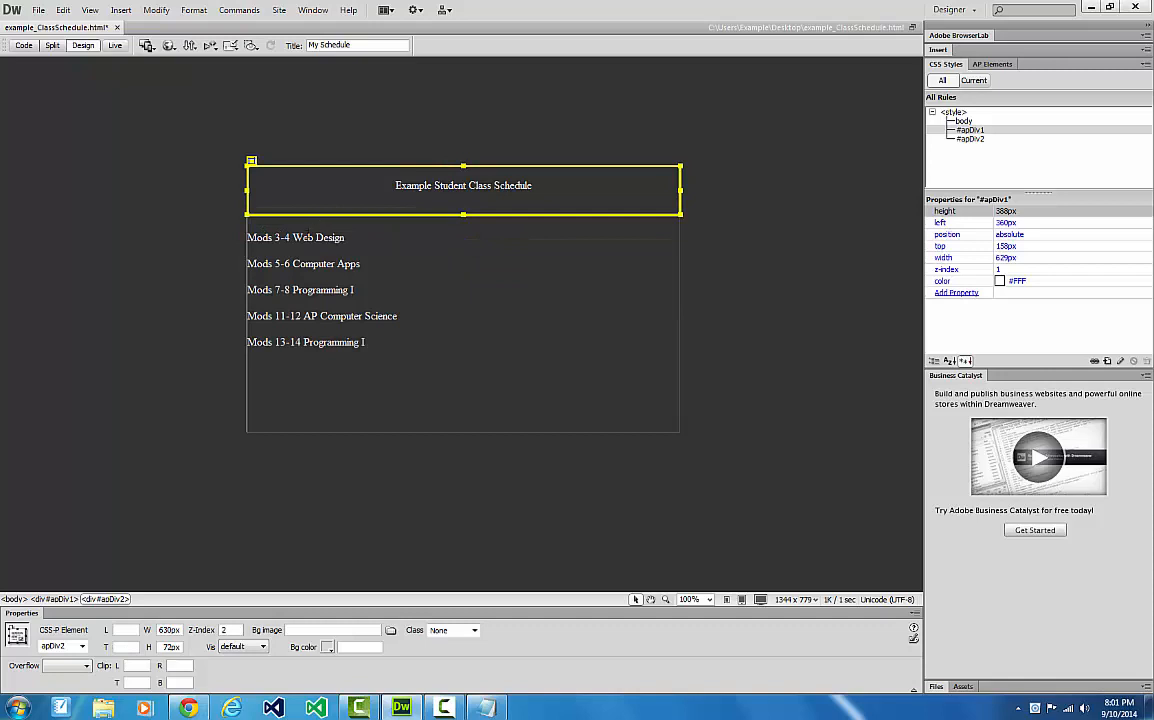
{"action": "left_click", "coordinate": [366, 303]}
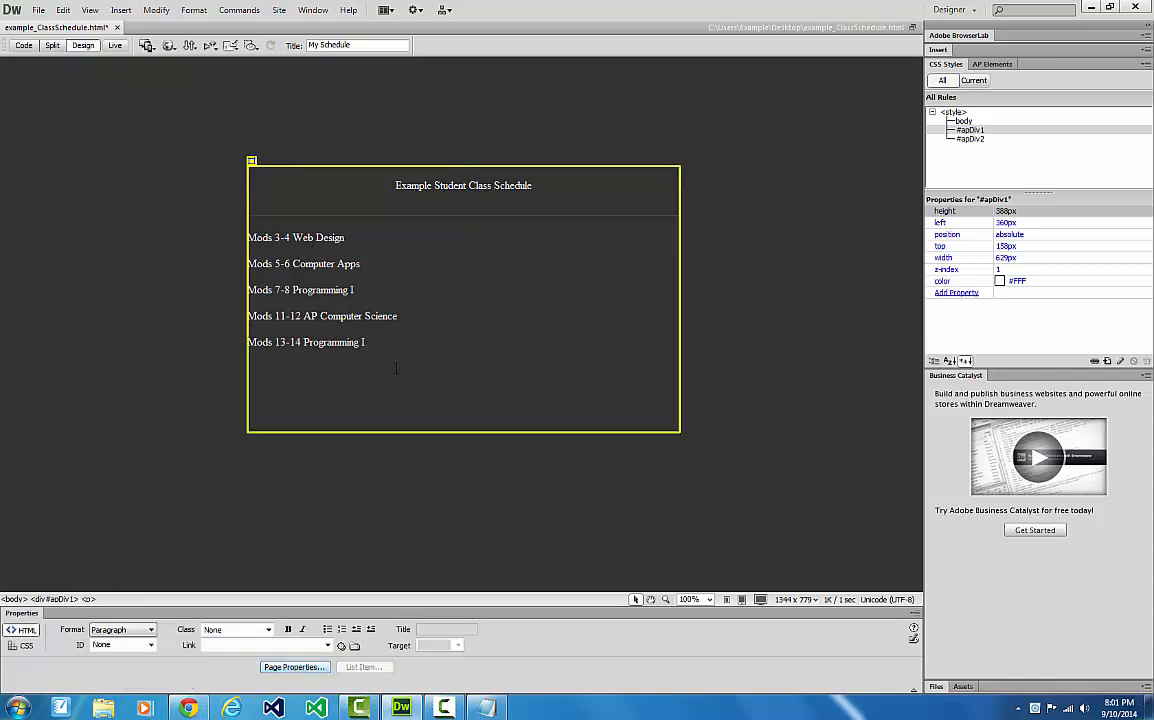
{"action": "left_click", "coordinate": [381, 347]}
{"action": "left_click", "coordinate": [483, 186]}
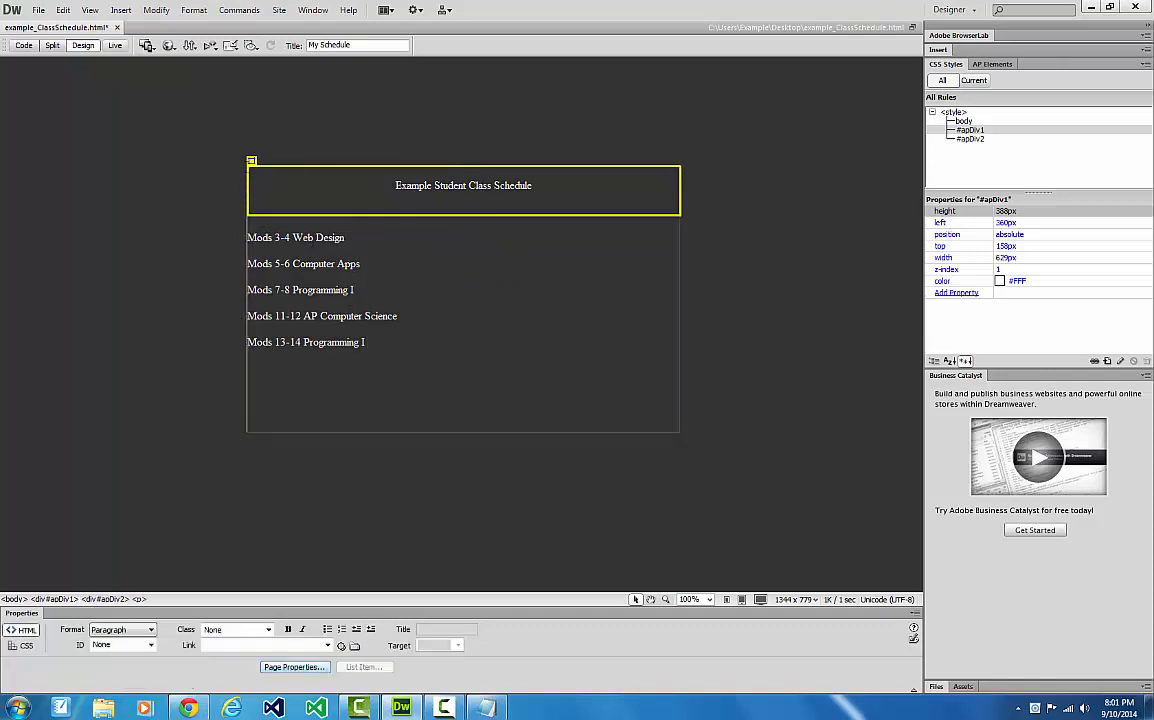
Step: Edit the #apDiv2 CSS rule, setting the font family to Georgia, Times New Roman, Times, serif and the font size to xx-large
{"action": "left_click", "coordinate": [279, 166]}
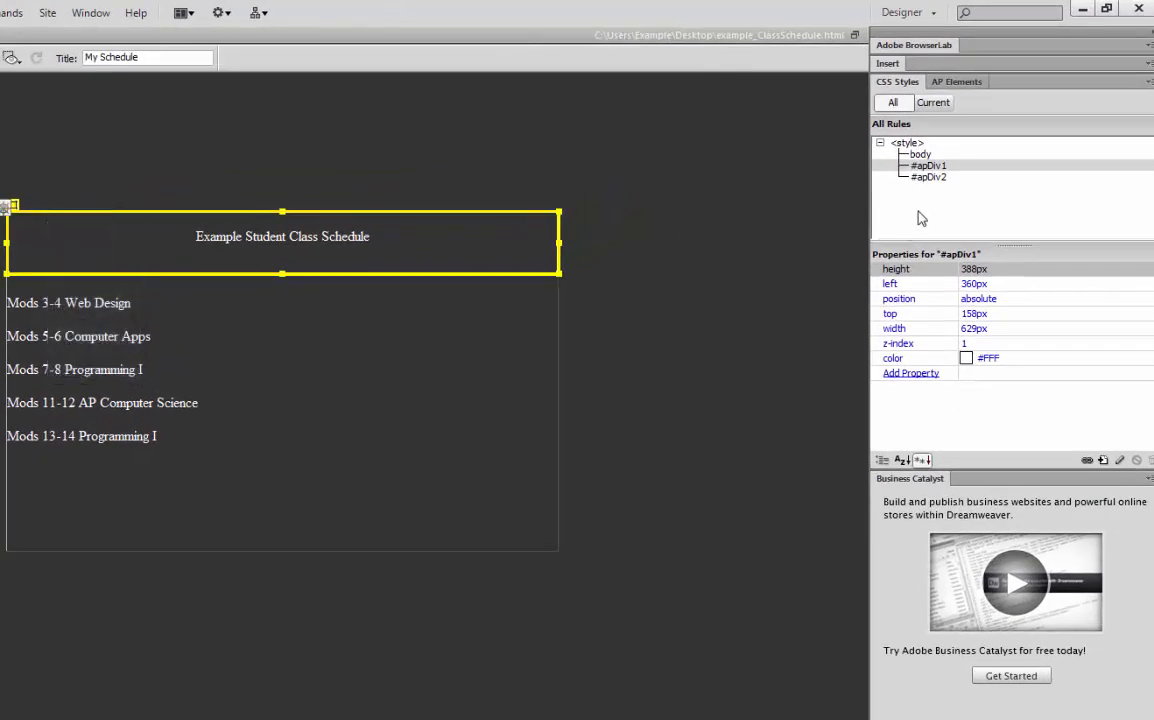
{"action": "left_click", "coordinate": [938, 179]}
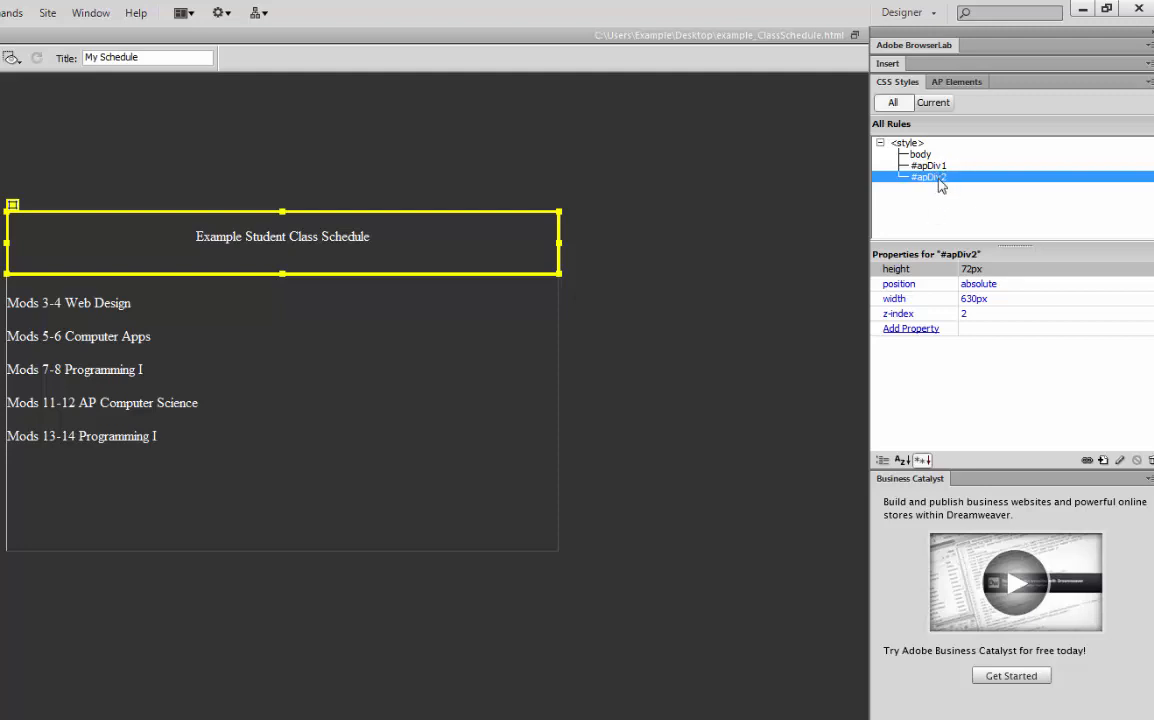
{"action": "double_click", "coordinate": [940, 182]}
{"action": "left_click", "coordinate": [607, 352]}
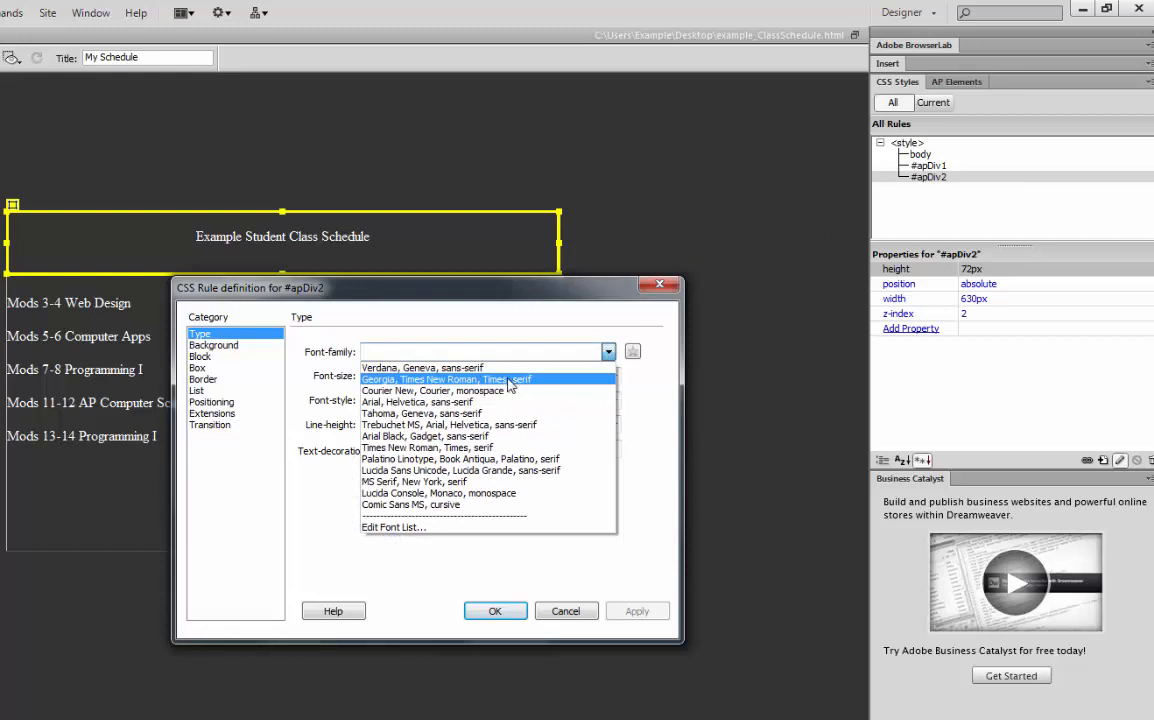
{"action": "left_click", "coordinate": [509, 383]}
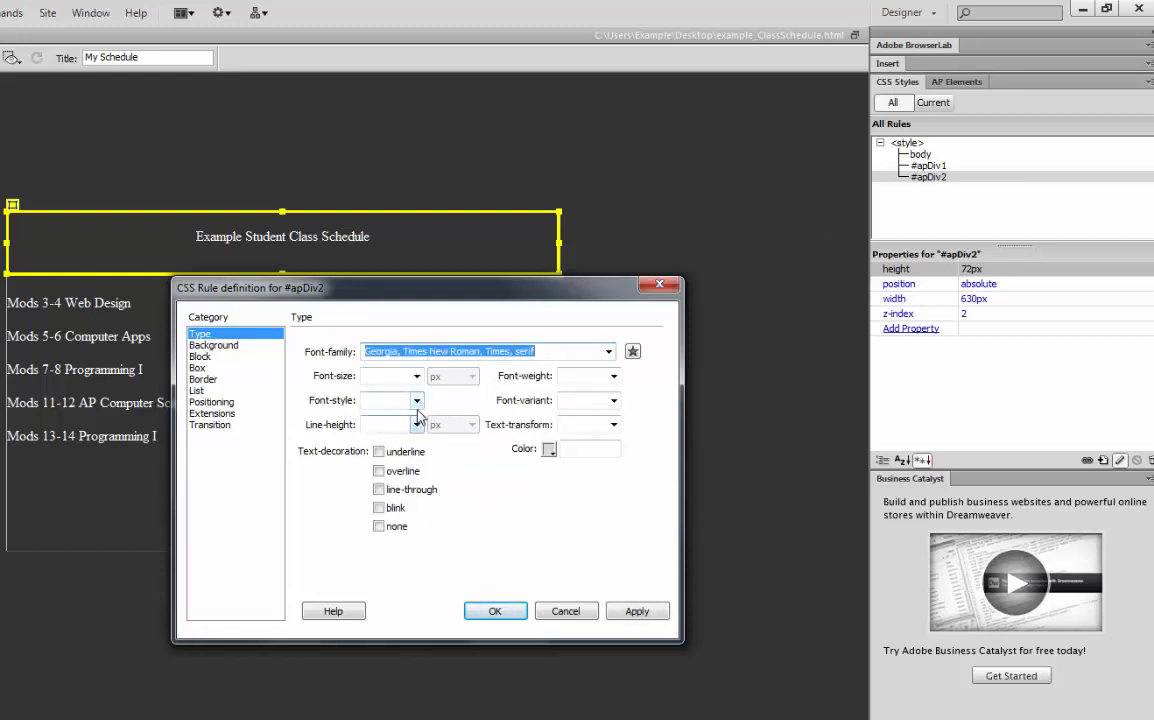
{"action": "left_click", "coordinate": [416, 377]}
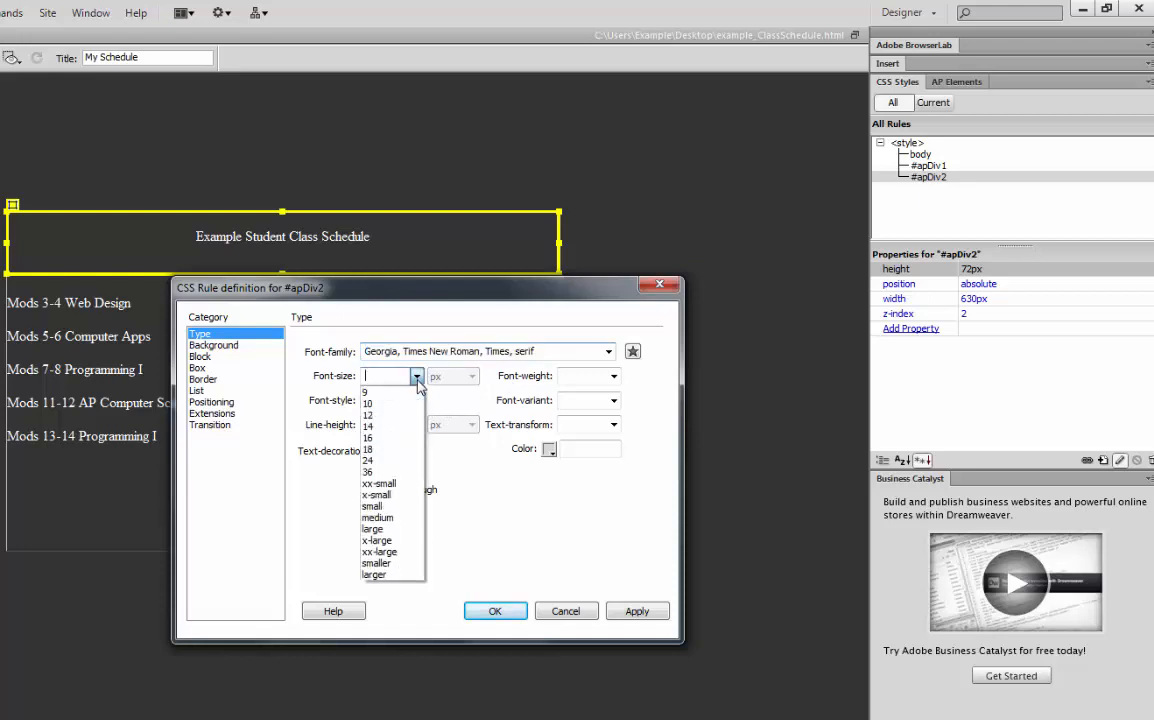
{"action": "left_click", "coordinate": [406, 553]}
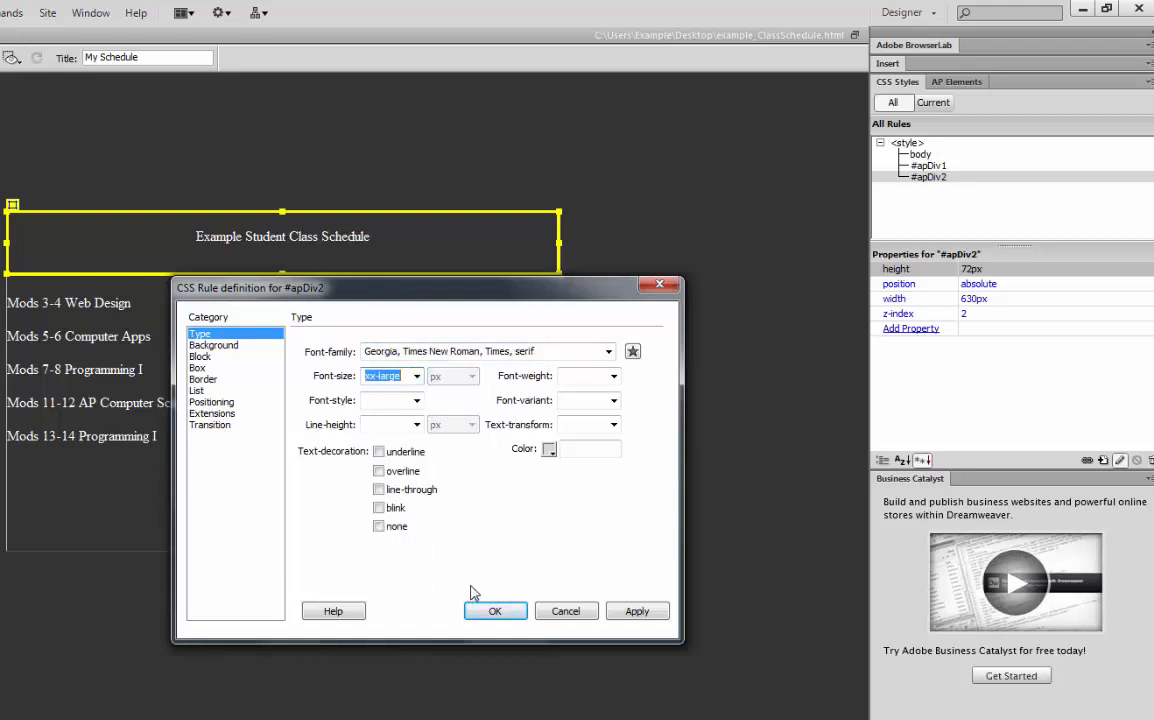
Step: Set the text color of the #apDiv2 rule to #00f and apply it to the heading
{"action": "left_click", "coordinate": [555, 458]}
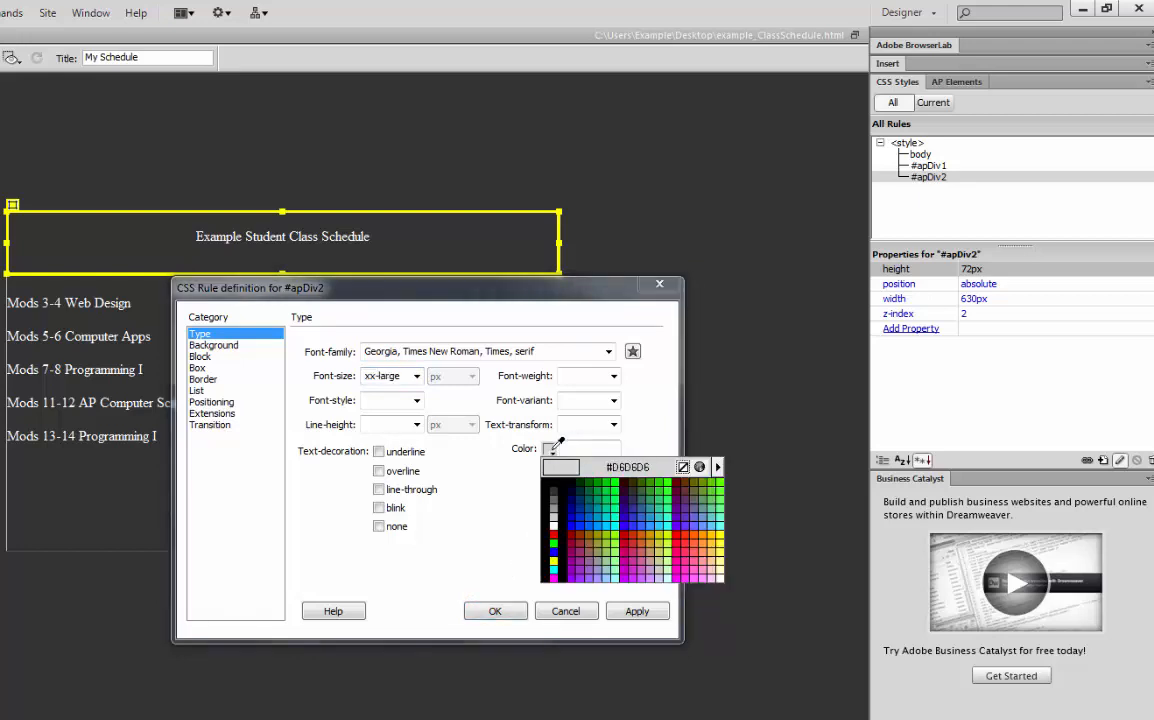
{"action": "left_click", "coordinate": [555, 457]}
{"action": "left_click_drag", "start_coordinate": [607, 449], "coordinate": [567, 449]}
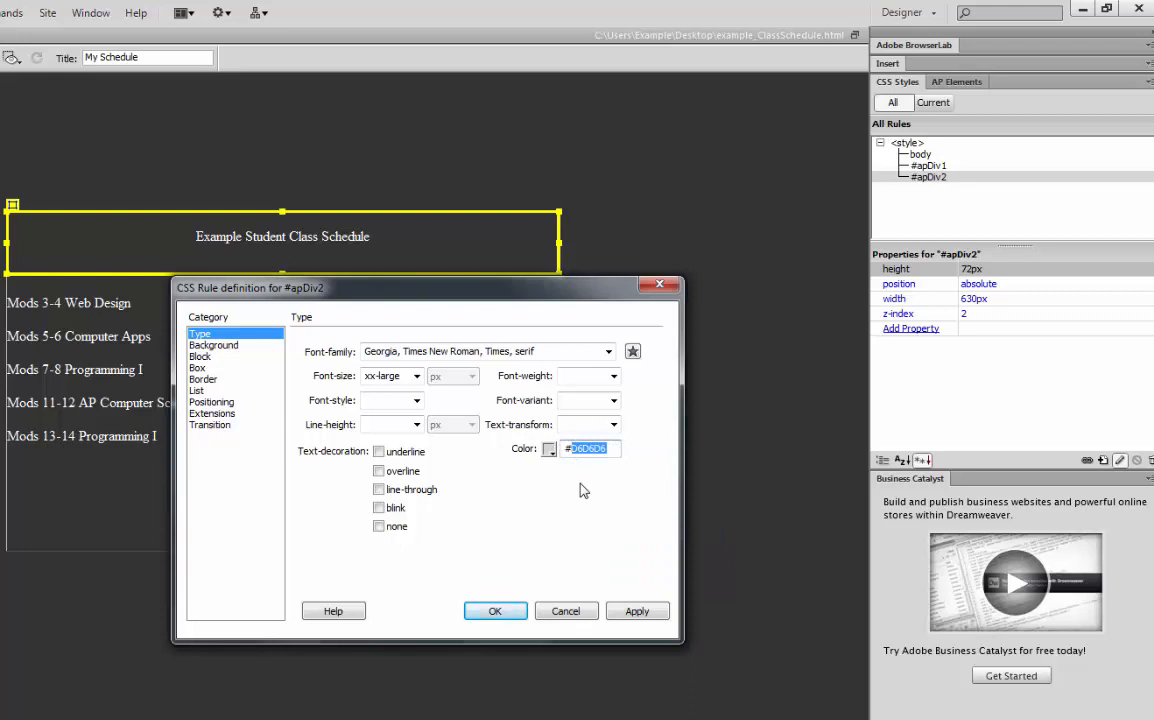
{"action": "type", "text": "00f"}
{"action": "left_click", "coordinate": [637, 610]}
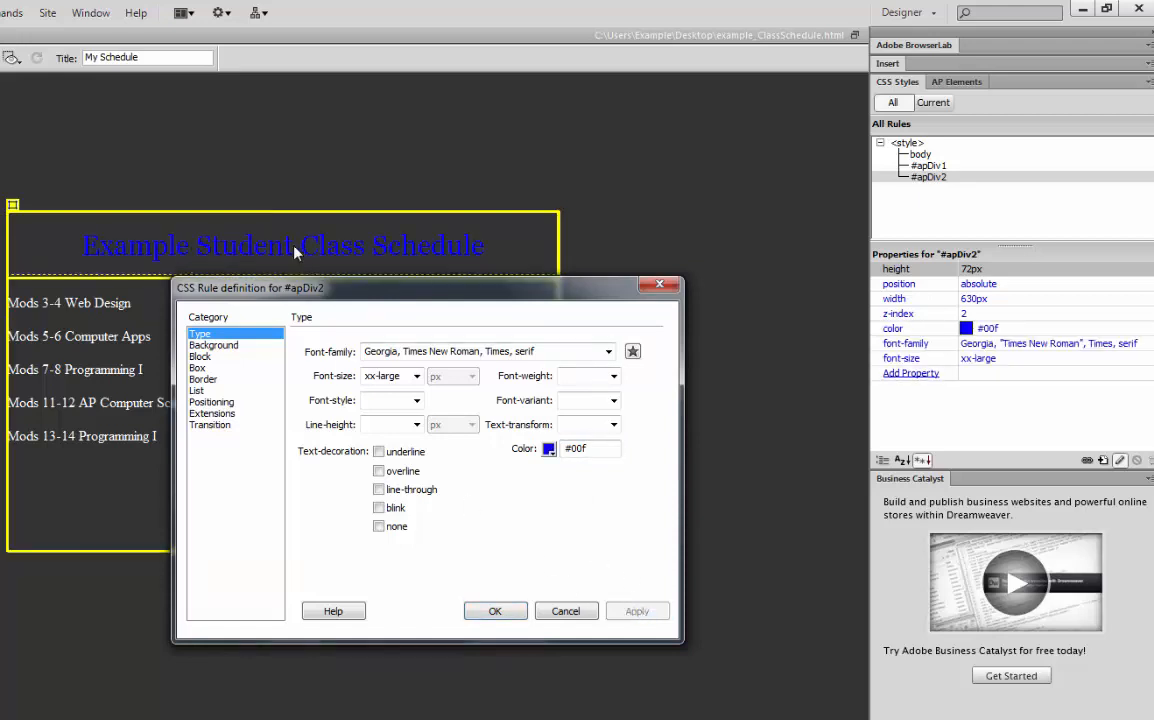
{"action": "left_click", "coordinate": [548, 449]}
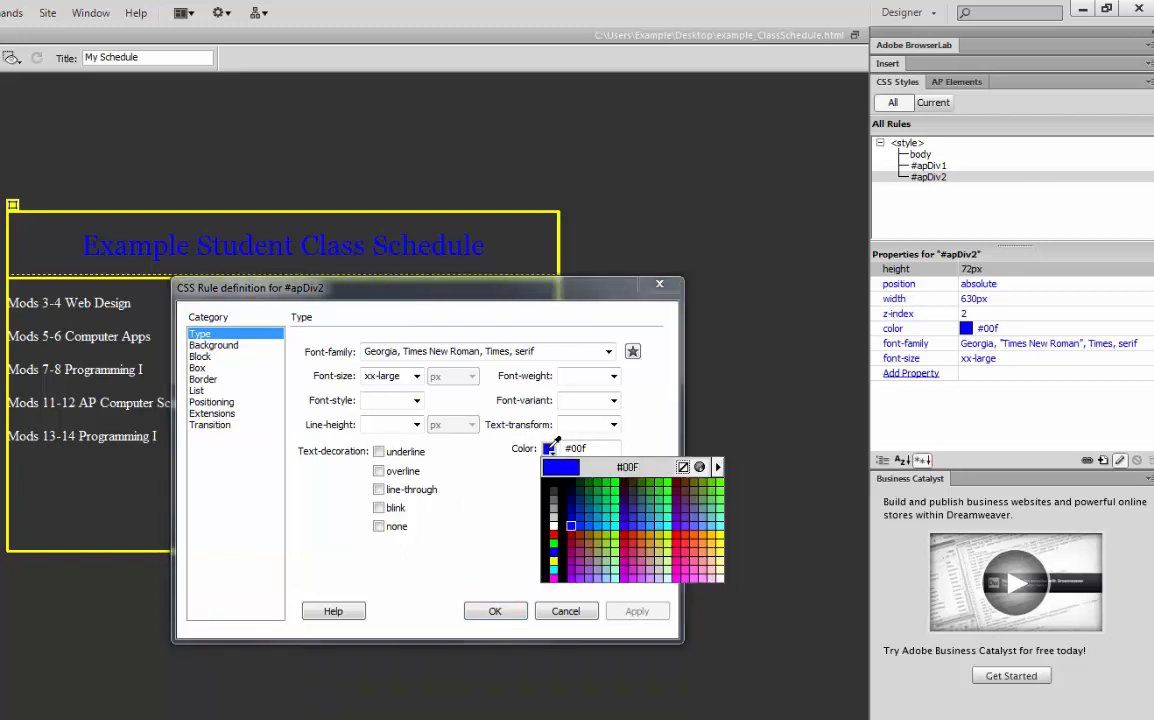
{"action": "left_click", "coordinate": [549, 452]}
Step: Set the #apDiv2 rule's background color to #CCC and finish editing the rule
{"action": "left_click", "coordinate": [220, 345]}
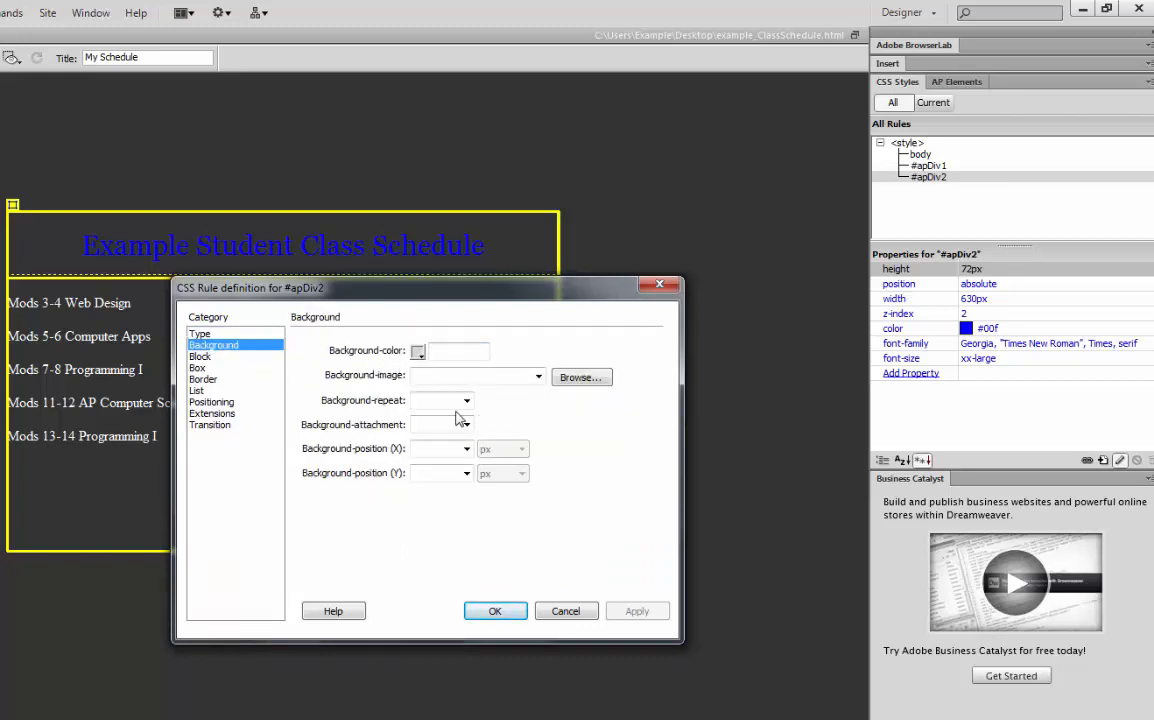
{"action": "left_click", "coordinate": [435, 349]}
{"action": "type", "text": "#"}
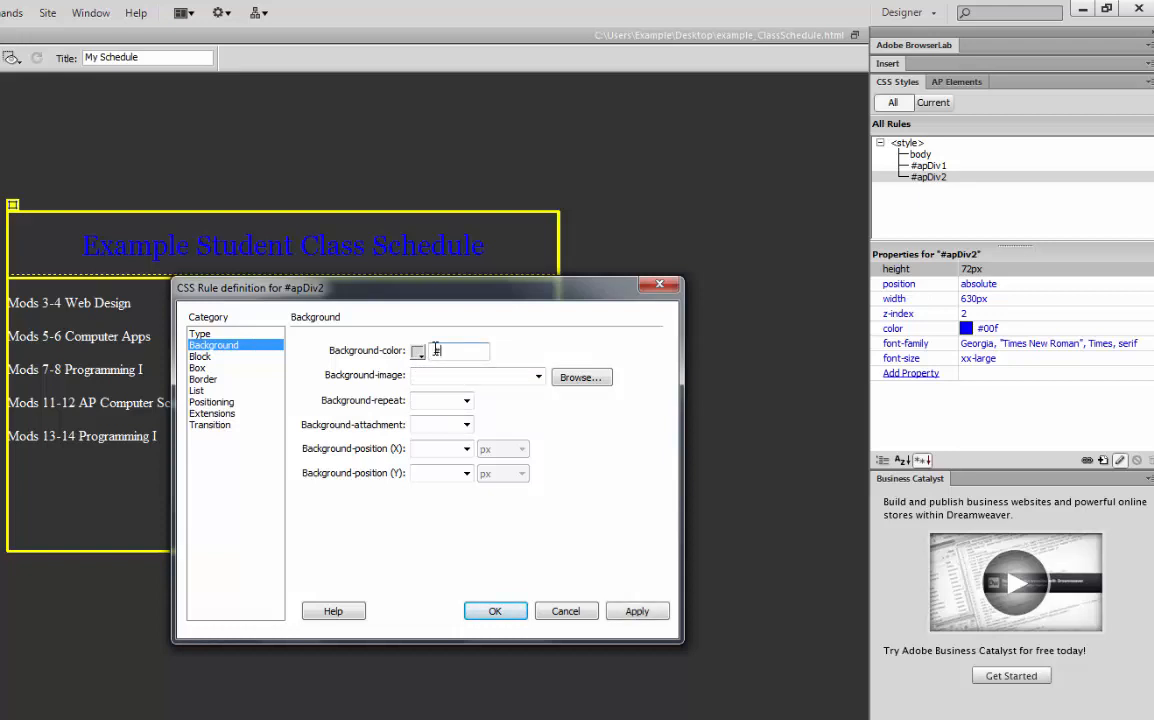
{"action": "type", "text": "CCC"}
{"action": "left_click", "coordinate": [650, 611]}
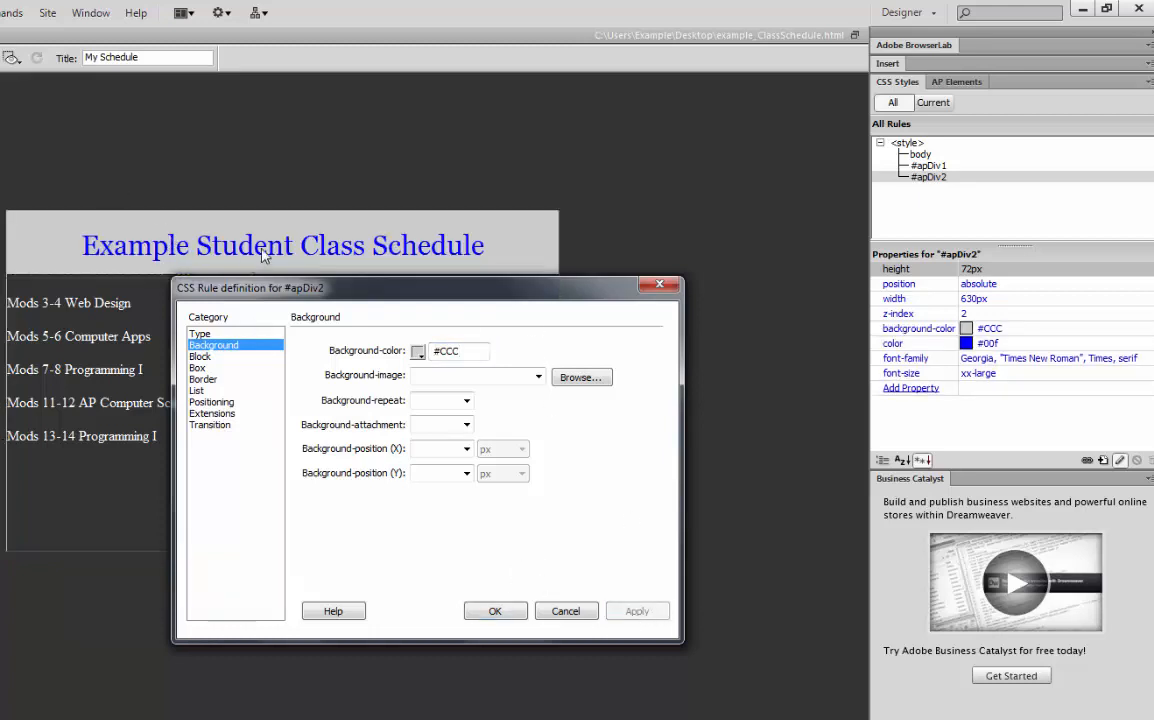
{"action": "left_click", "coordinate": [495, 610]}
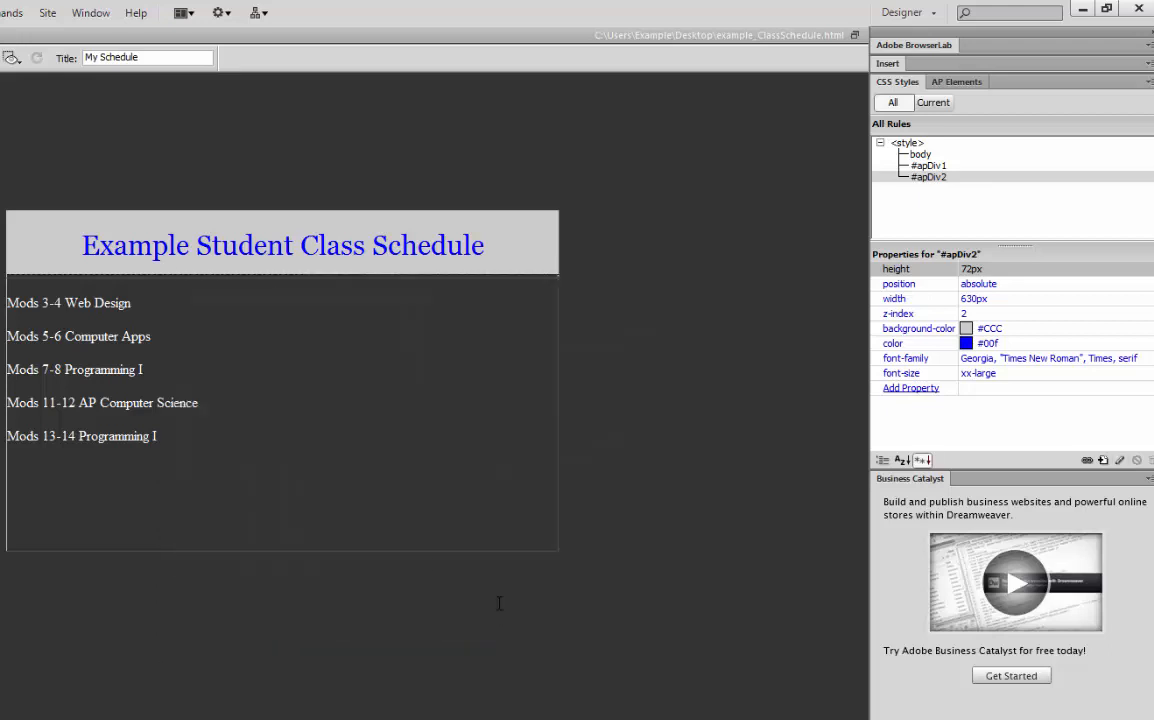
Step: Add a background-color property to the #apDiv1 CSS rule for the class list
{"action": "left_click", "coordinate": [292, 427]}
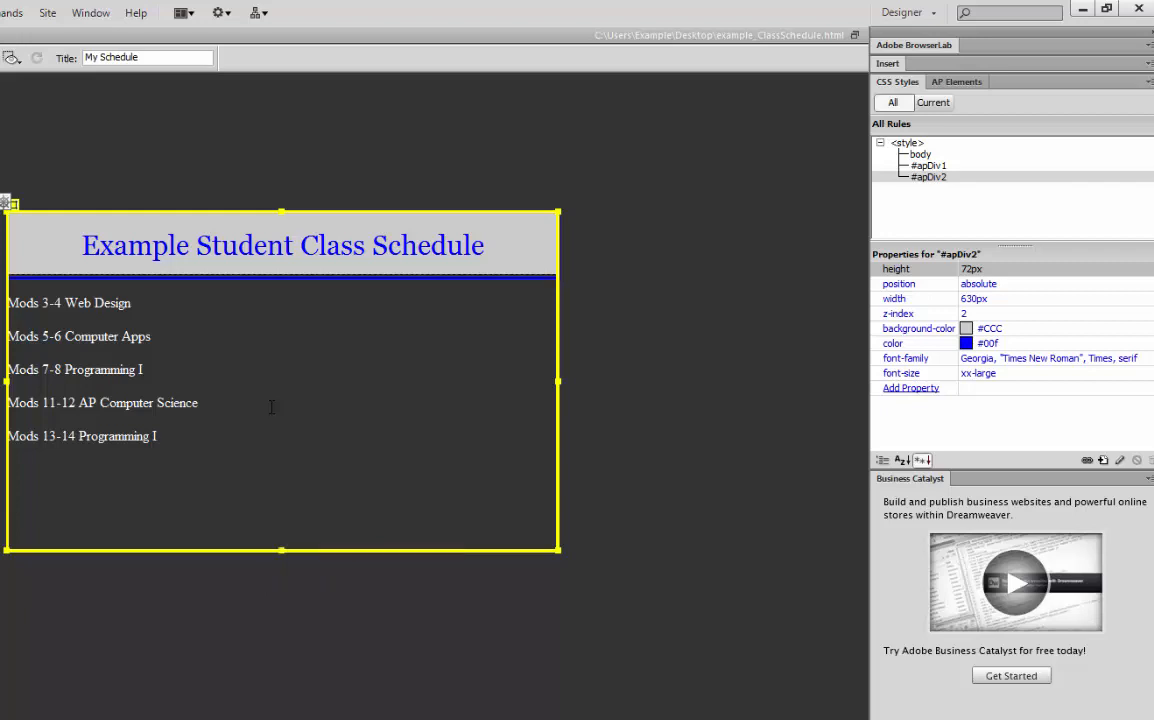
{"action": "left_click", "coordinate": [252, 331]}
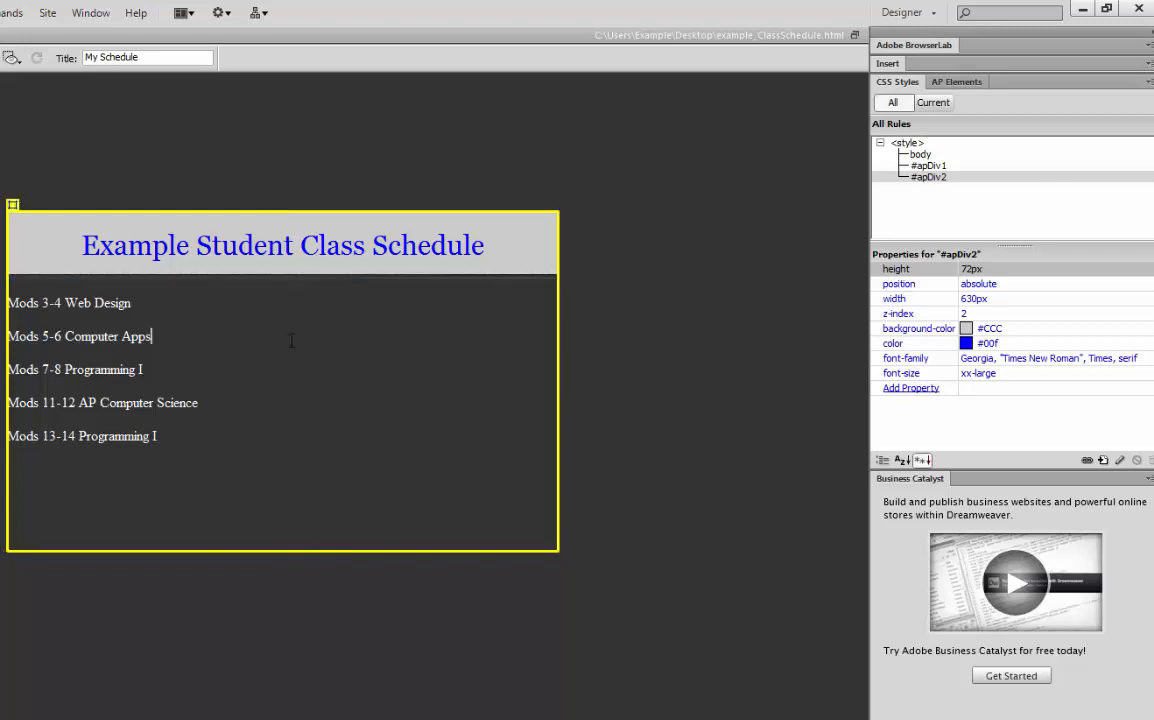
{"action": "left_click", "coordinate": [928, 165]}
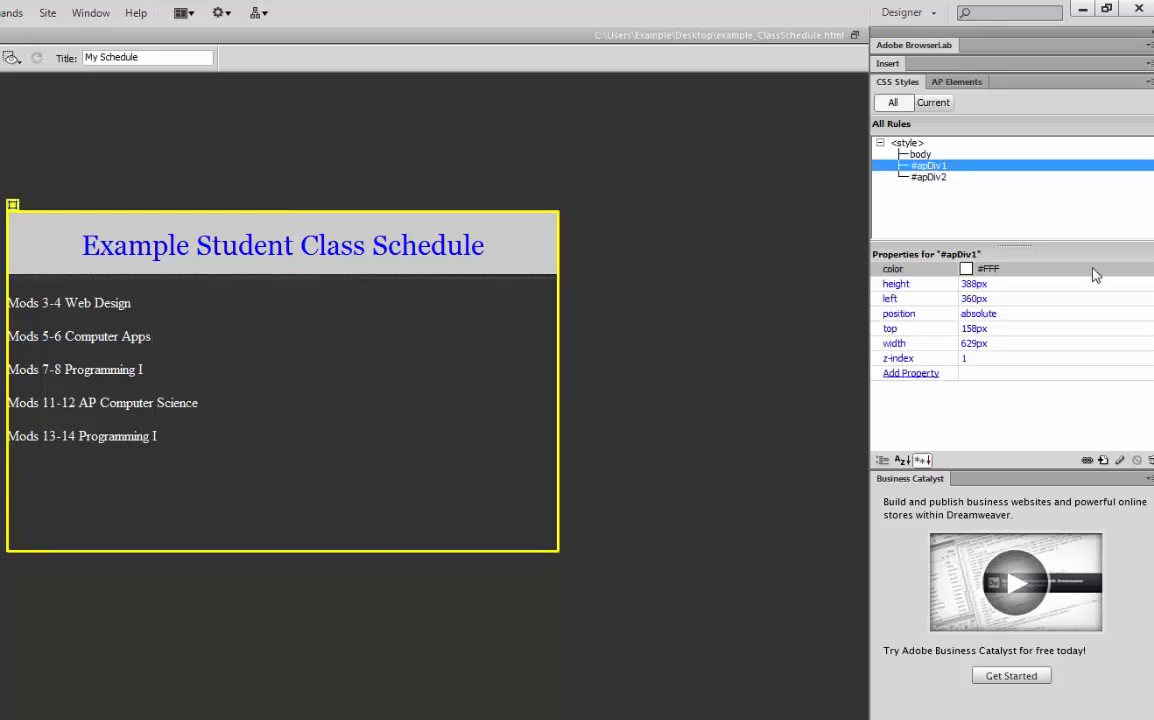
{"action": "left_click", "coordinate": [903, 375]}
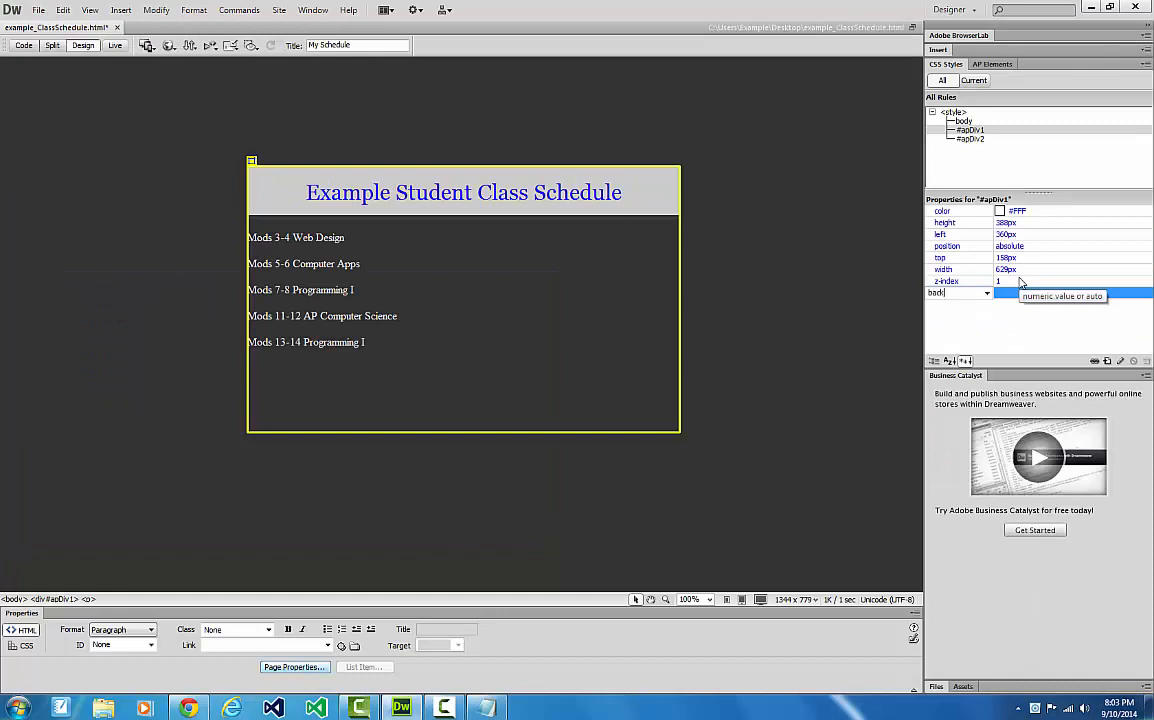
{"action": "type", "text": "backgr"}
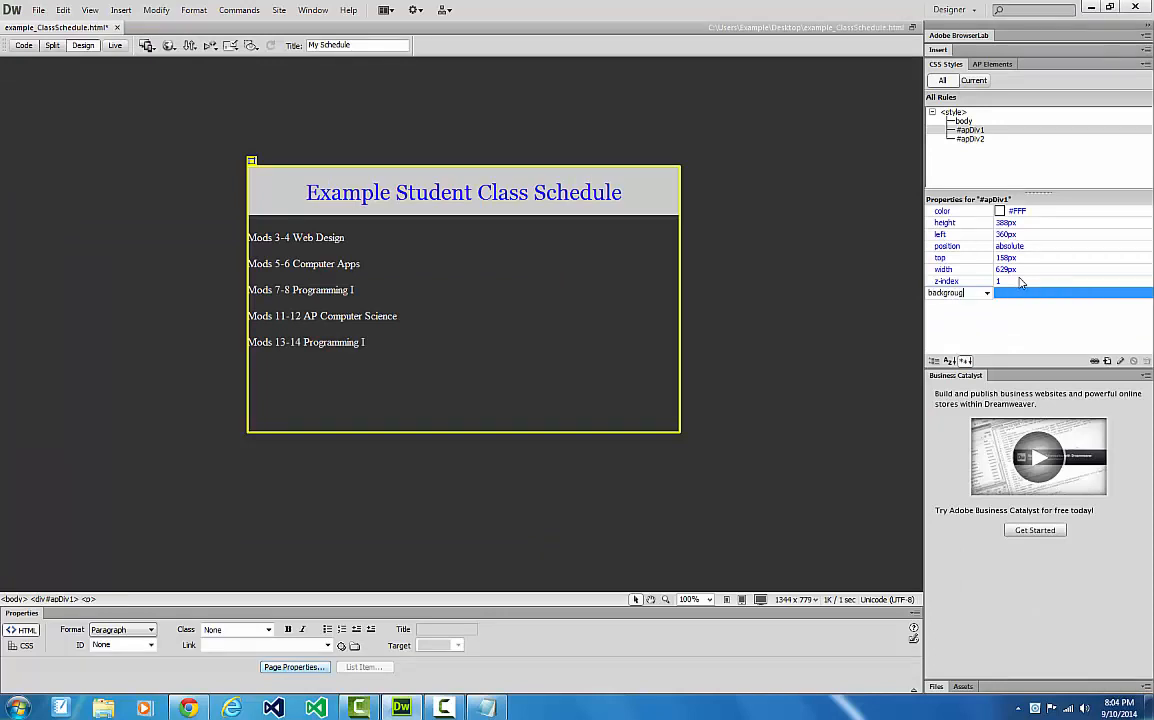
{"action": "type", "text": "ound-color"}
{"action": "key", "text": "Return"}
Step: Set the background-color value of the #apDiv1 rule to #CCC
{"action": "left_click", "coordinate": [1000, 293]}
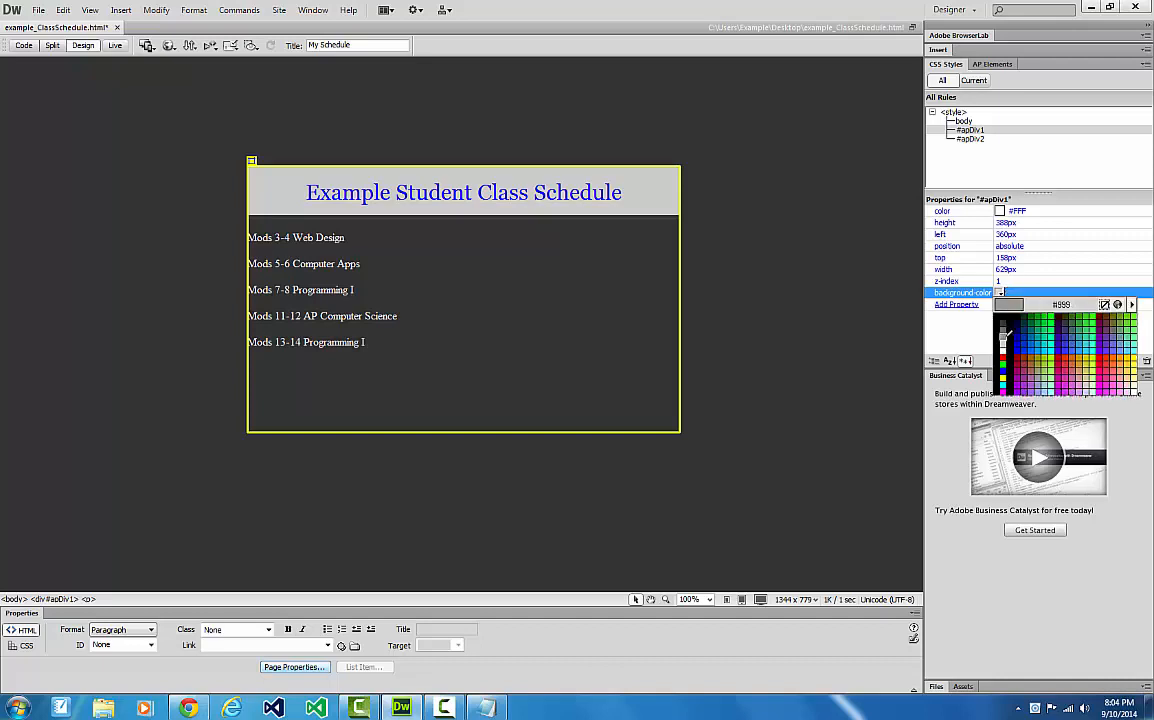
{"action": "left_click", "coordinate": [1003, 335]}
{"action": "double_click", "coordinate": [1015, 292]}
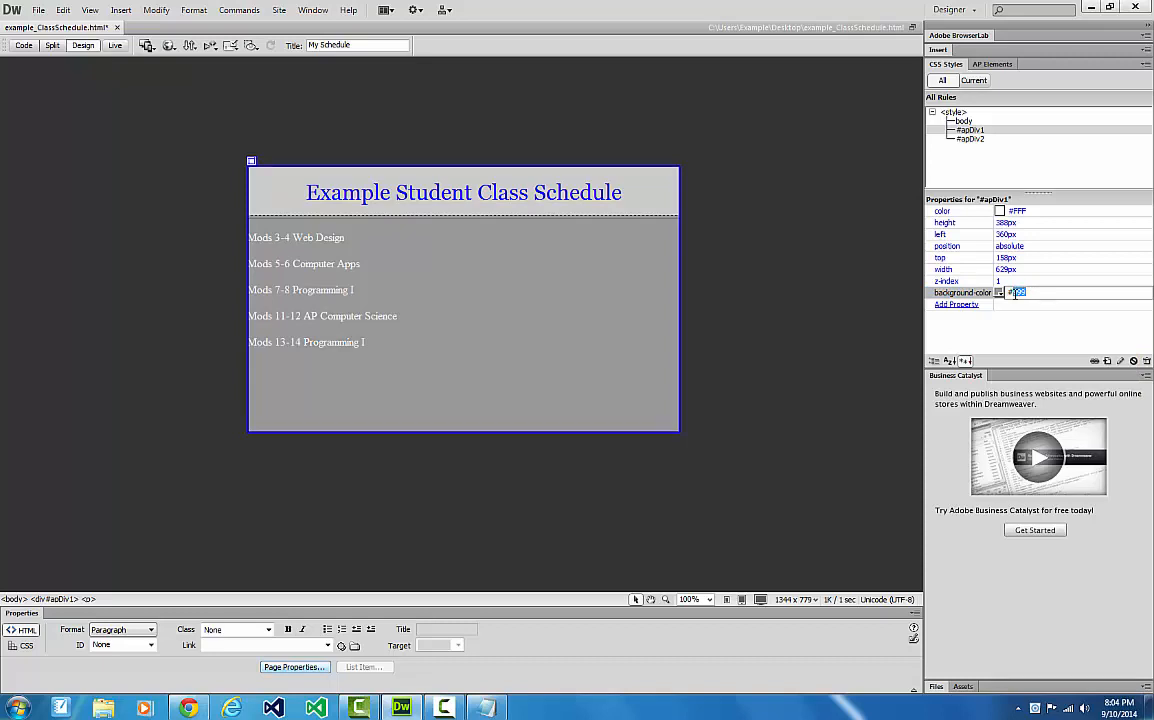
{"action": "type", "text": "f"}
{"action": "type", "text": "CC"}
{"action": "key", "text": "Return"}
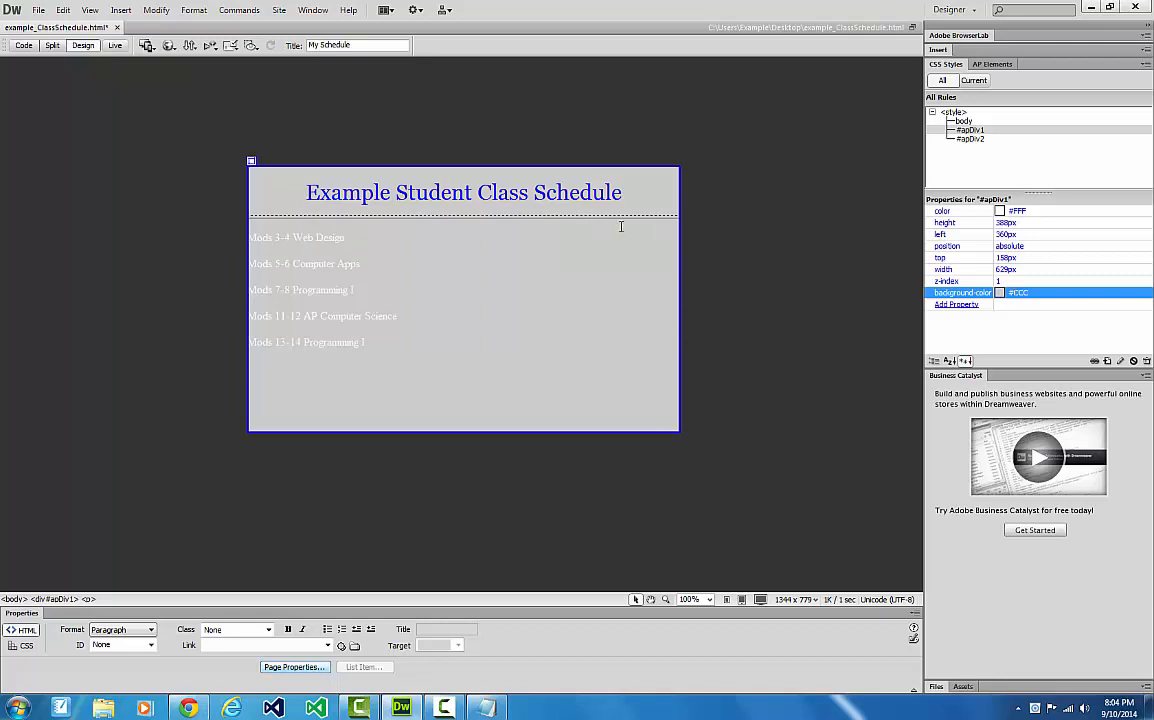
Step: Select the class list AP Div and change the #apDiv1 text color to black, #000
{"action": "left_click", "coordinate": [315, 262]}
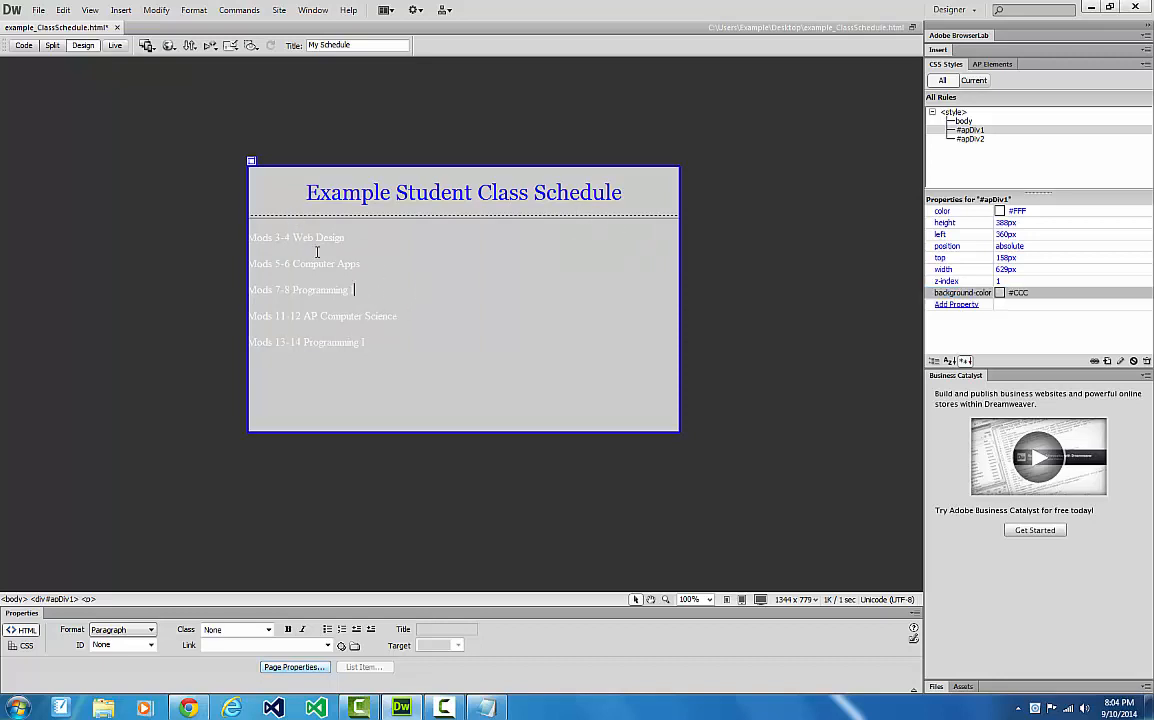
{"action": "key", "text": "ctrl+a"}
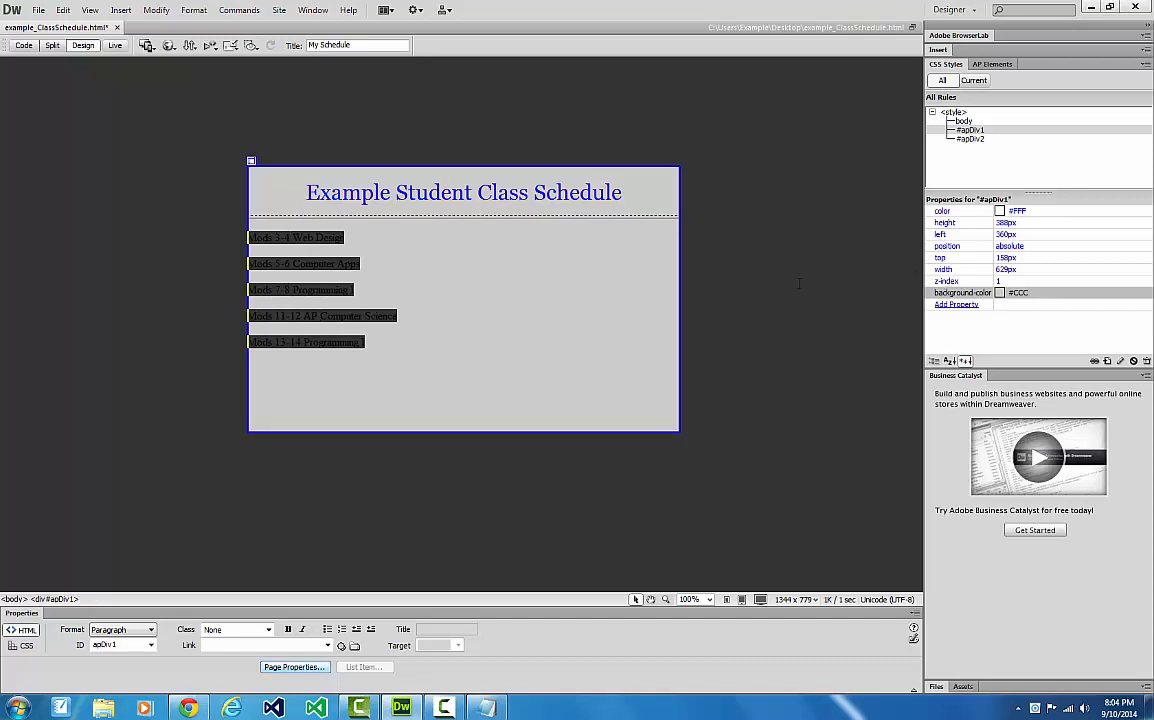
{"action": "left_click", "coordinate": [699, 287]}
{"action": "left_click", "coordinate": [397, 271]}
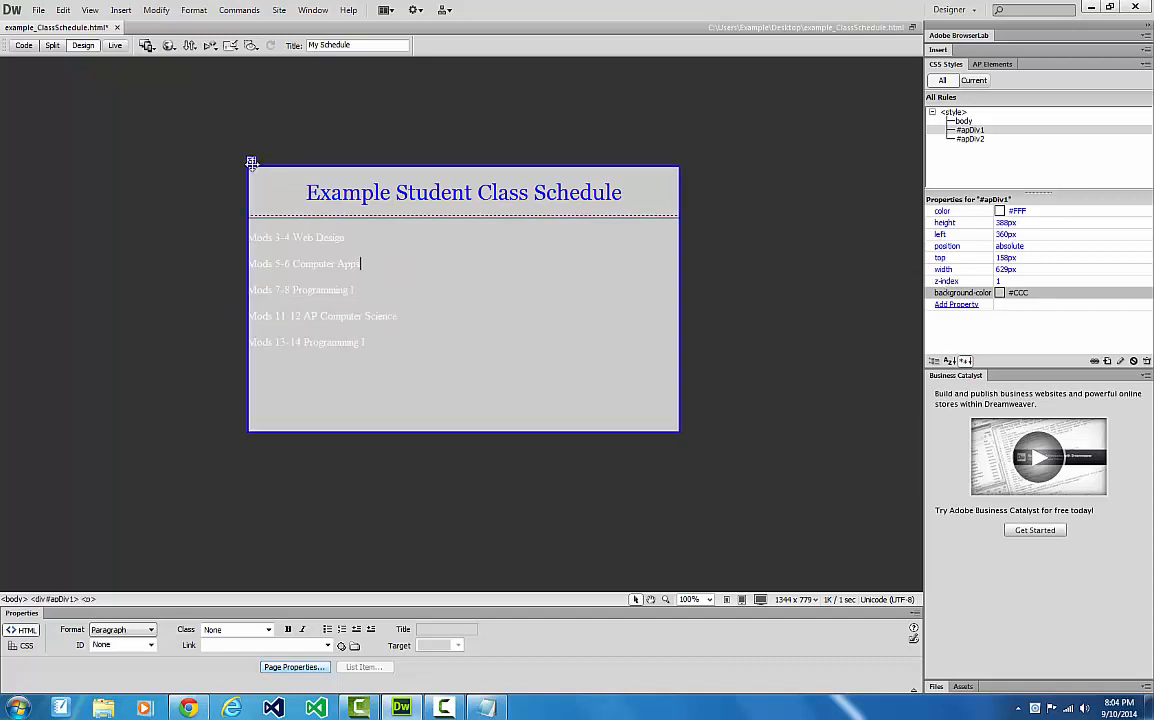
{"action": "left_click", "coordinate": [251, 160]}
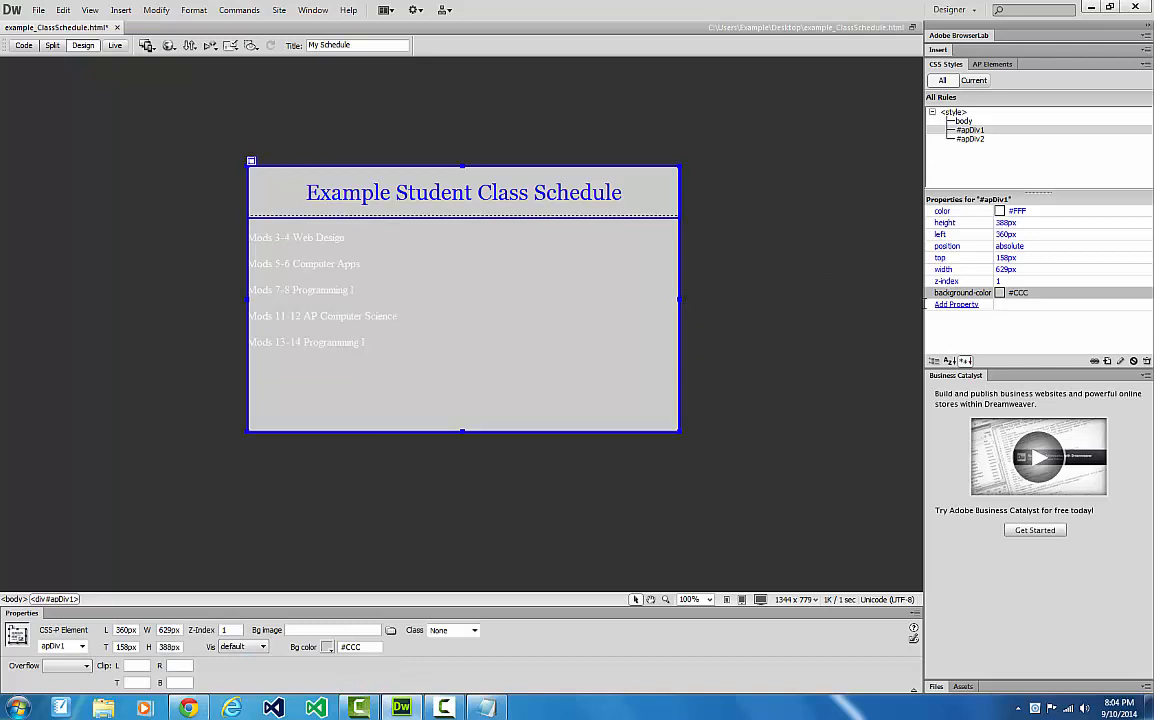
{"action": "left_click", "coordinate": [999, 211]}
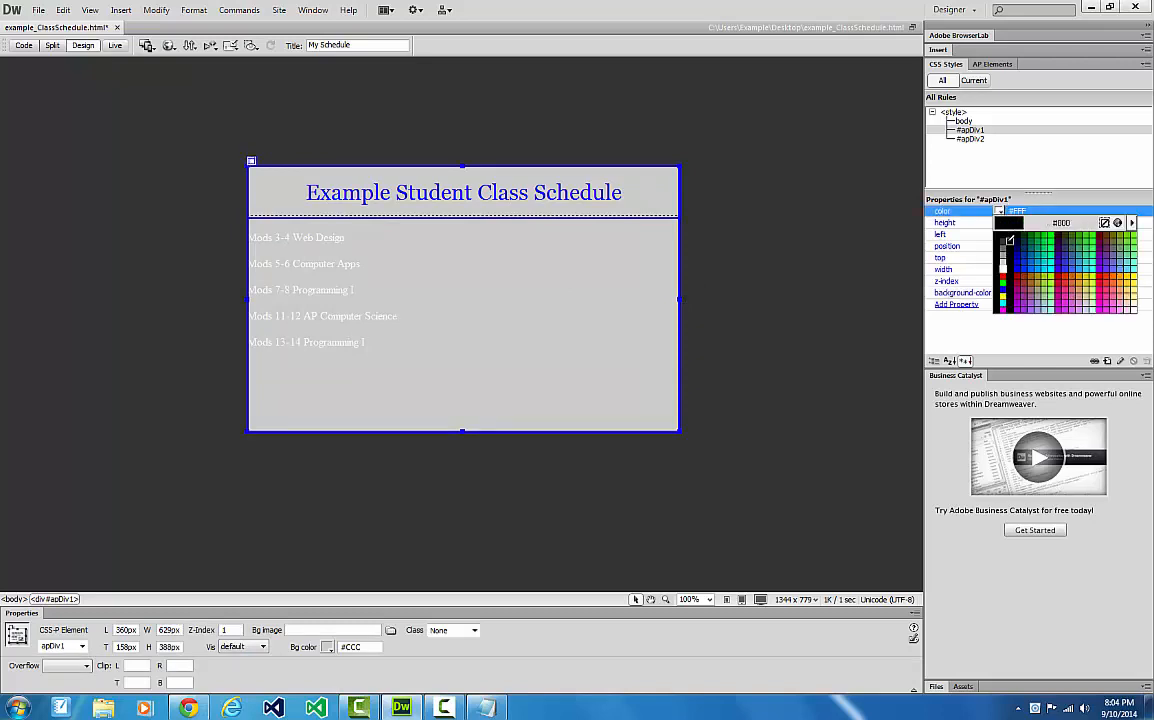
{"action": "left_click", "coordinate": [1008, 241]}
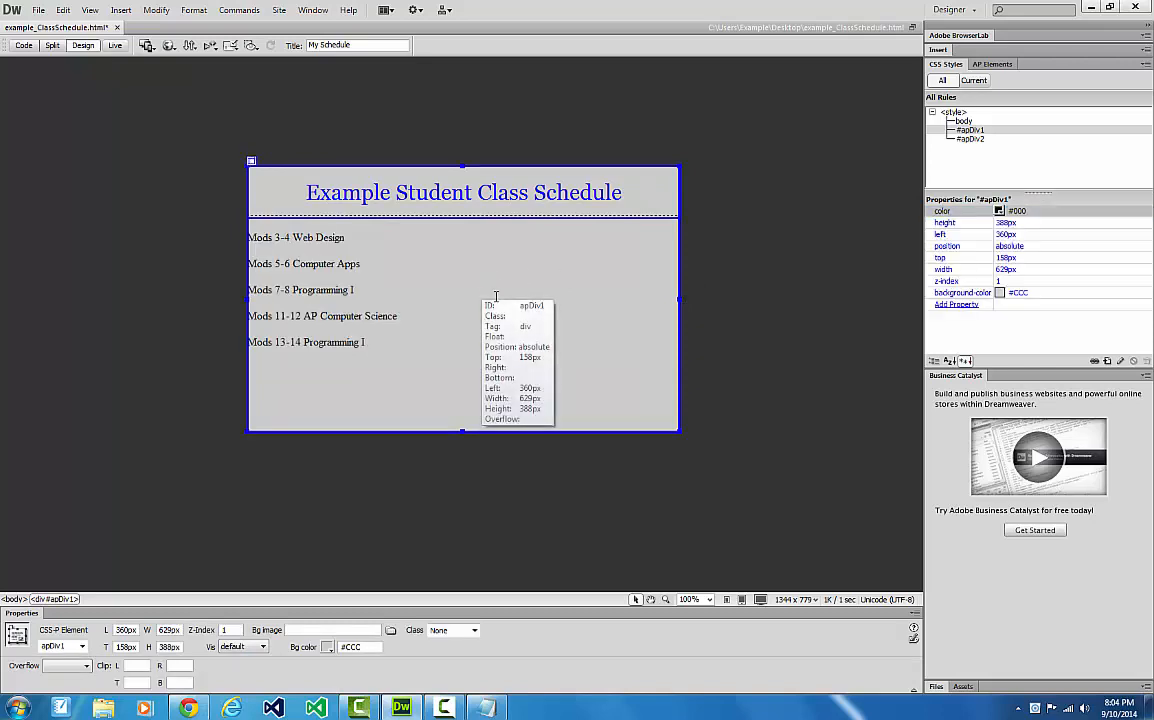
{"action": "left_click", "coordinate": [362, 264]}
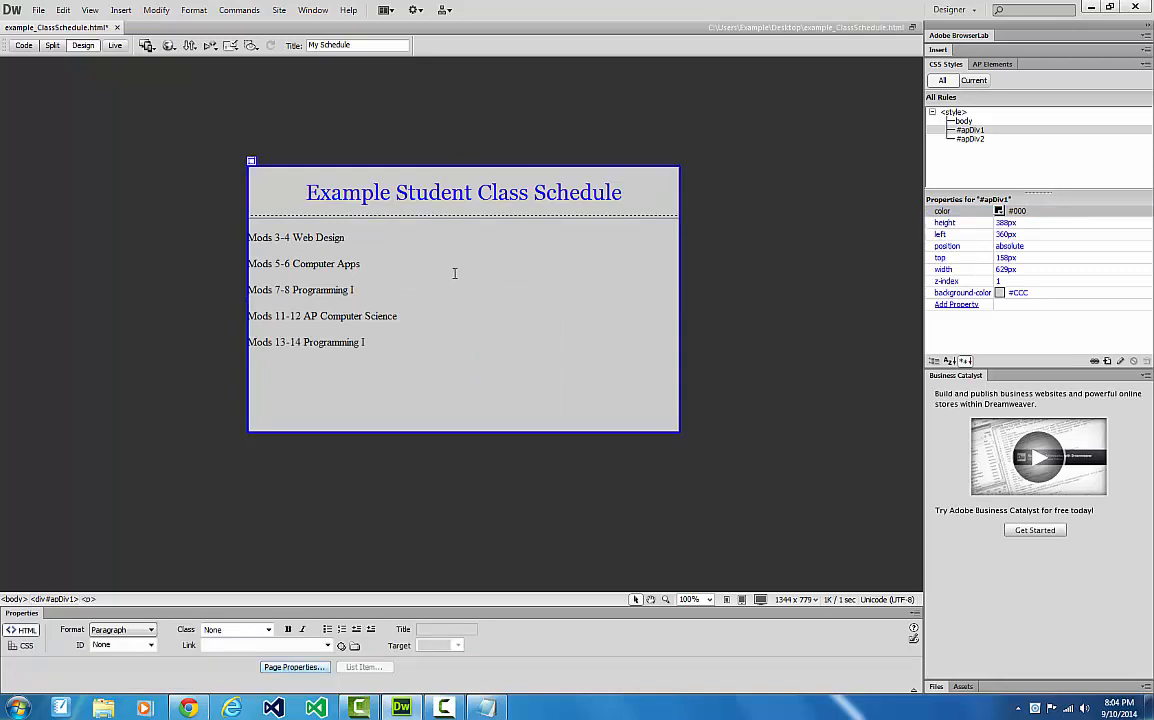
Step: Set the text color of the #apDiv1 rule to #00f
{"action": "left_click", "coordinate": [1015, 210]}
{"action": "double_click", "coordinate": [1022, 210]}
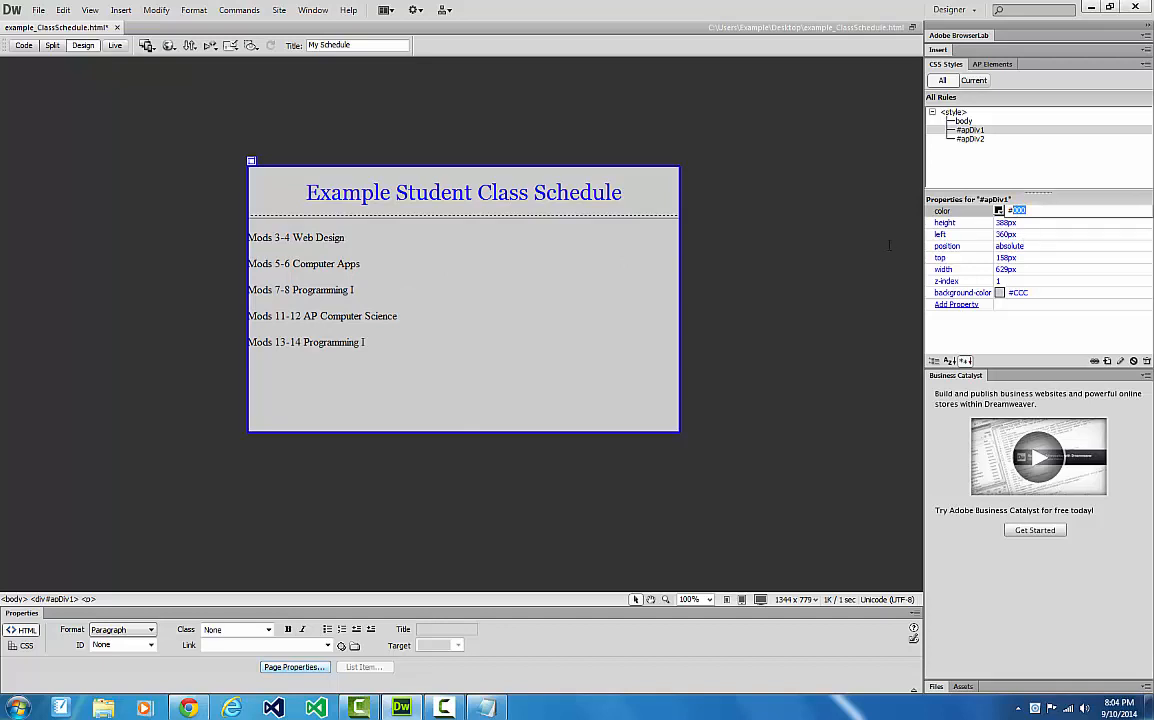
{"action": "type", "text": "00f"}
{"action": "key", "text": "Return"}
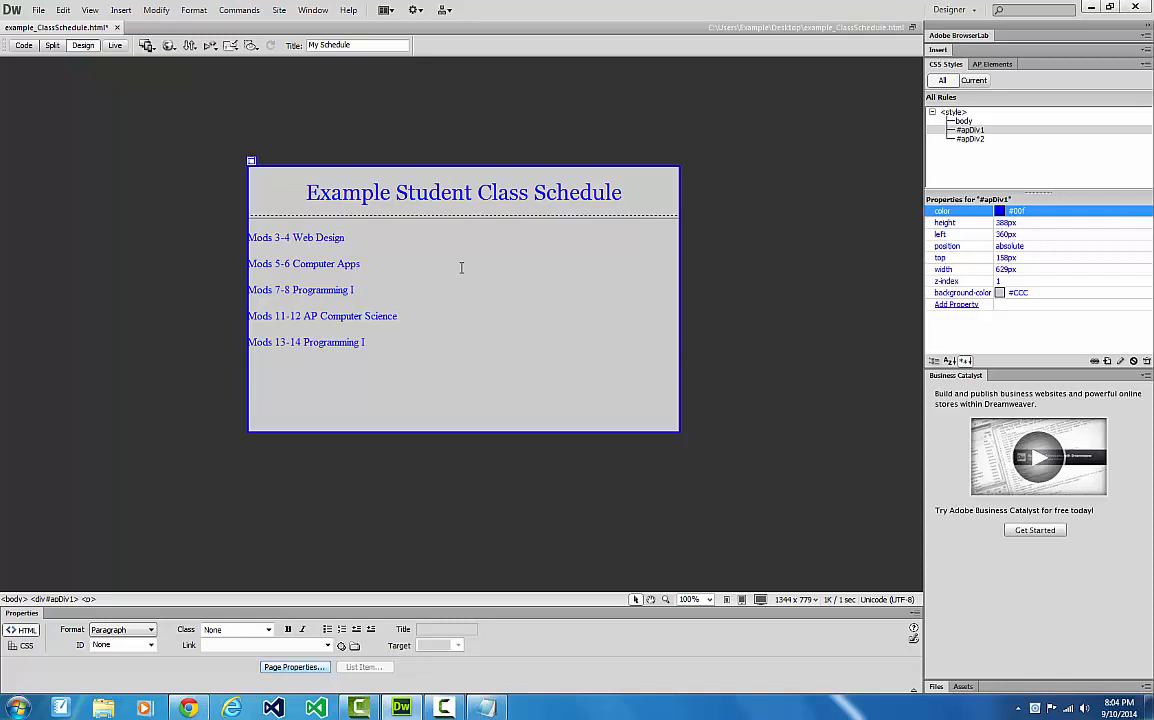
Step: Insert a new AP Div below the last class line and enter "Mentor High School" in it
{"action": "left_click", "coordinate": [402, 407]}
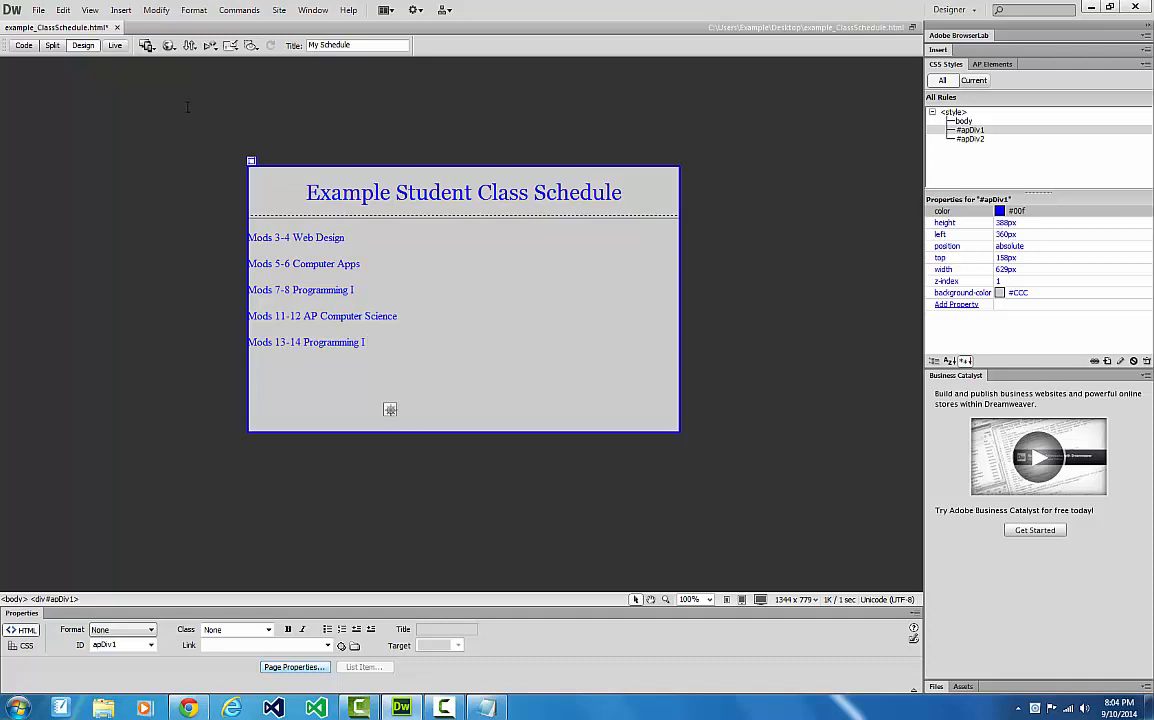
{"action": "left_click", "coordinate": [120, 10]}
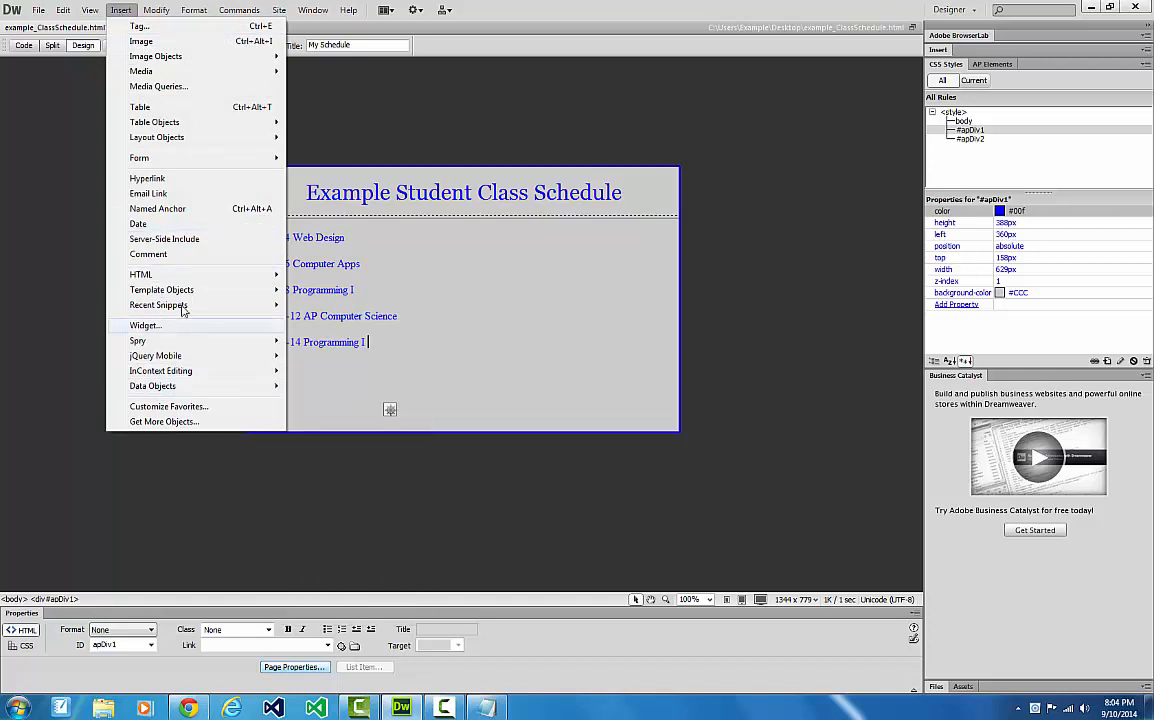
{"action": "mouse_move", "coordinate": [178, 137]}
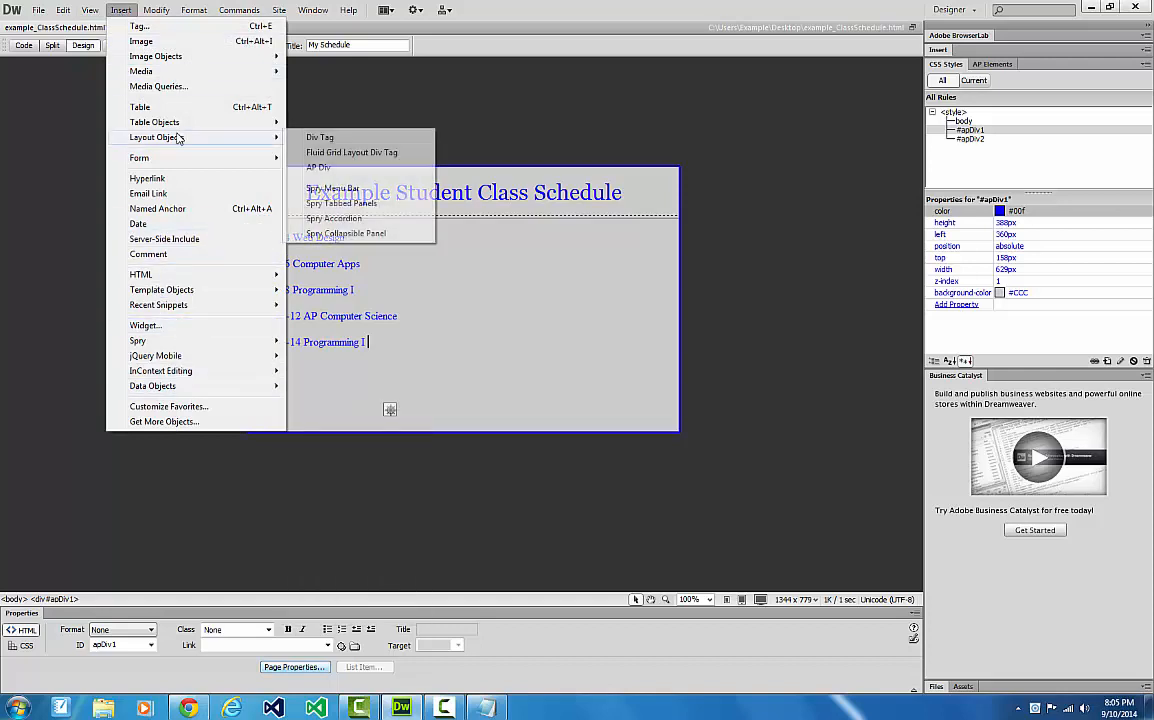
{"action": "left_click", "coordinate": [334, 168]}
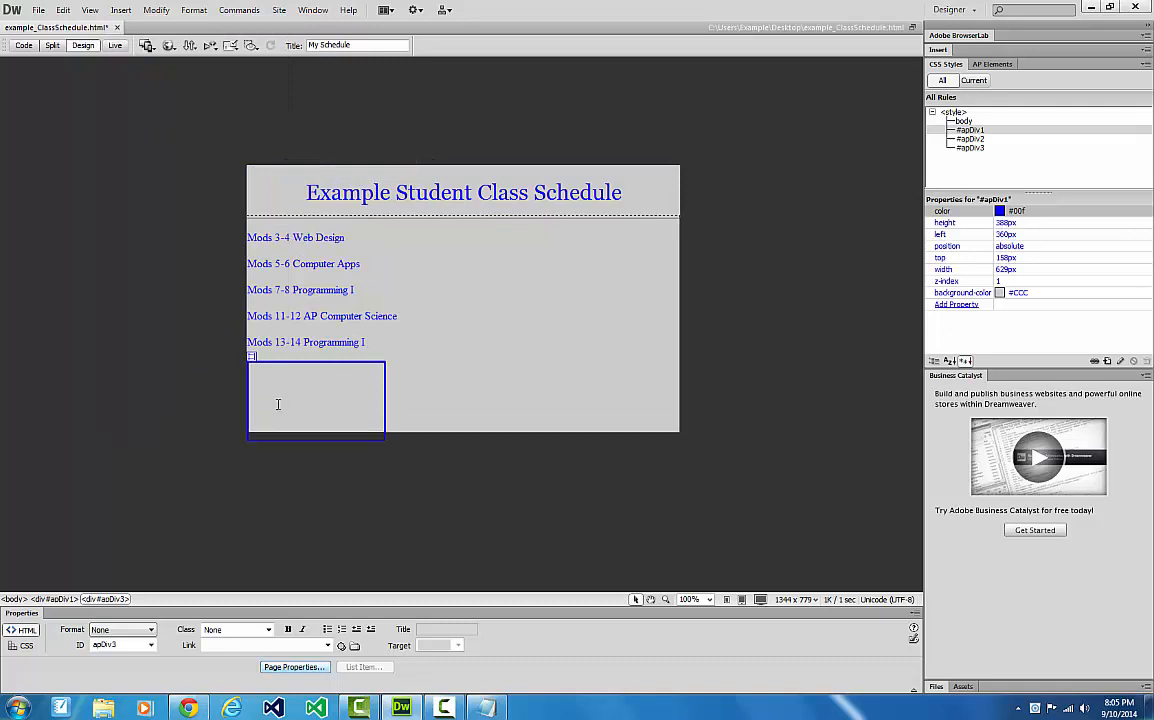
{"action": "type", "text": "Mentor High "}
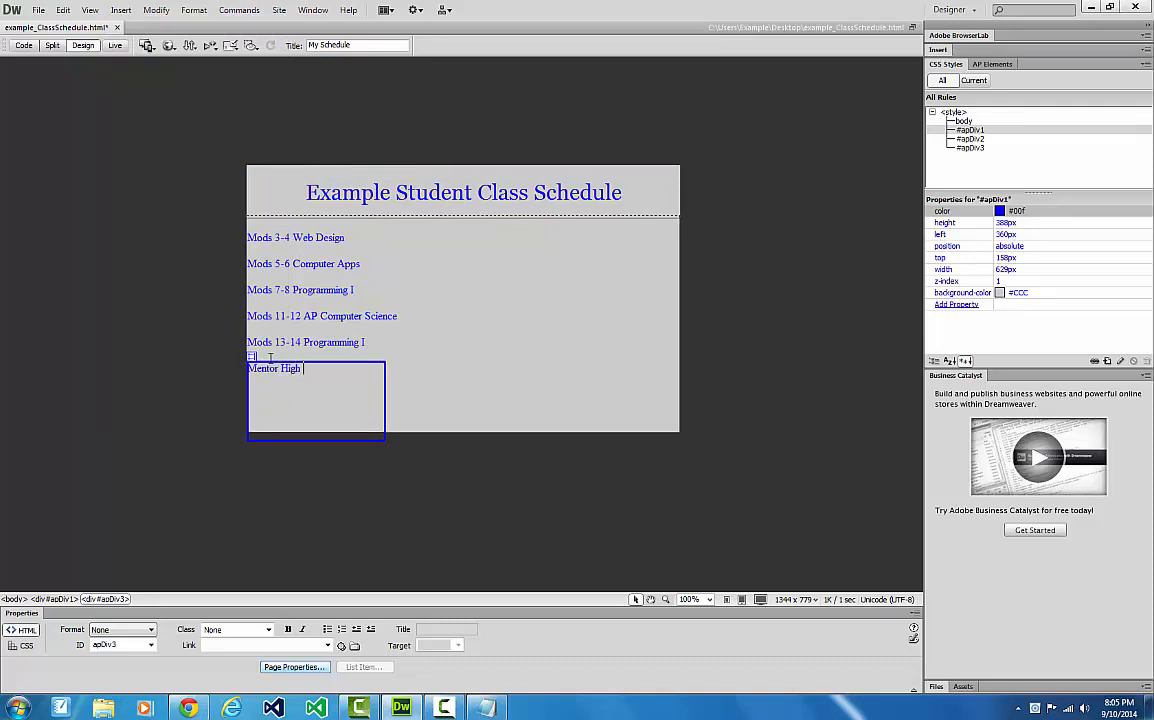
{"action": "type", "text": "School"}
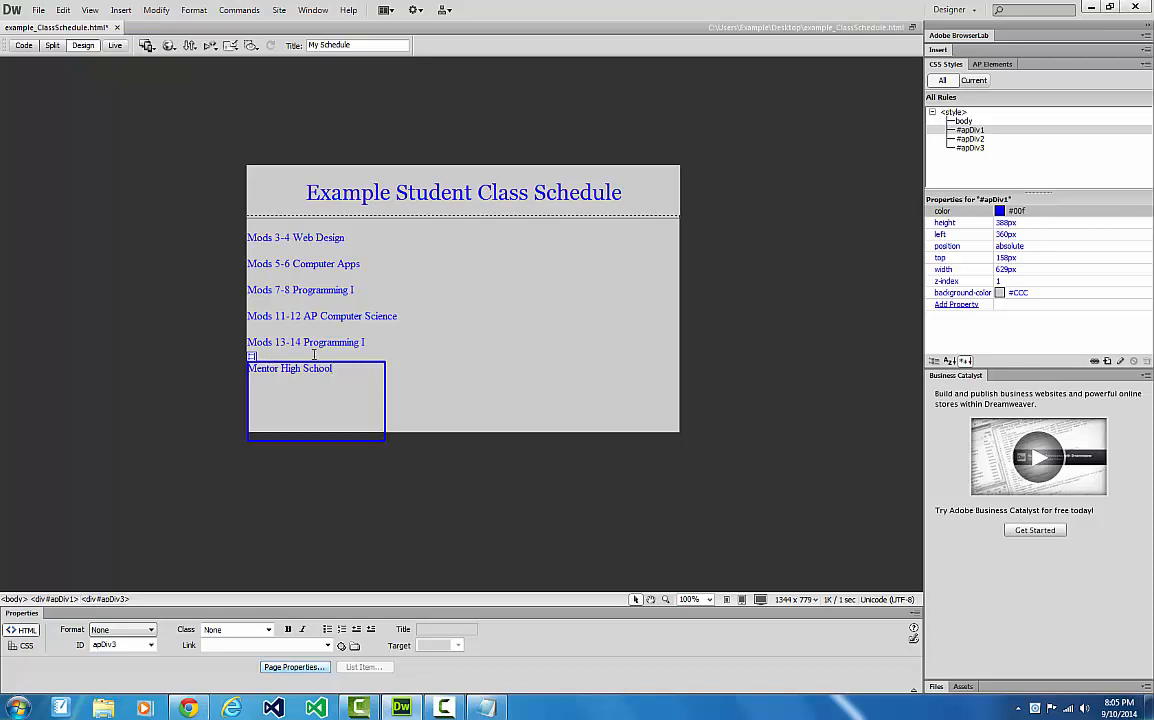
Step: Shrink the Mentor High School AP Div to about 149 by 29 px and fit it into the schedule box's lower-left corner
{"action": "left_click_drag", "start_coordinate": [252, 356], "coordinate": [251, 404]}
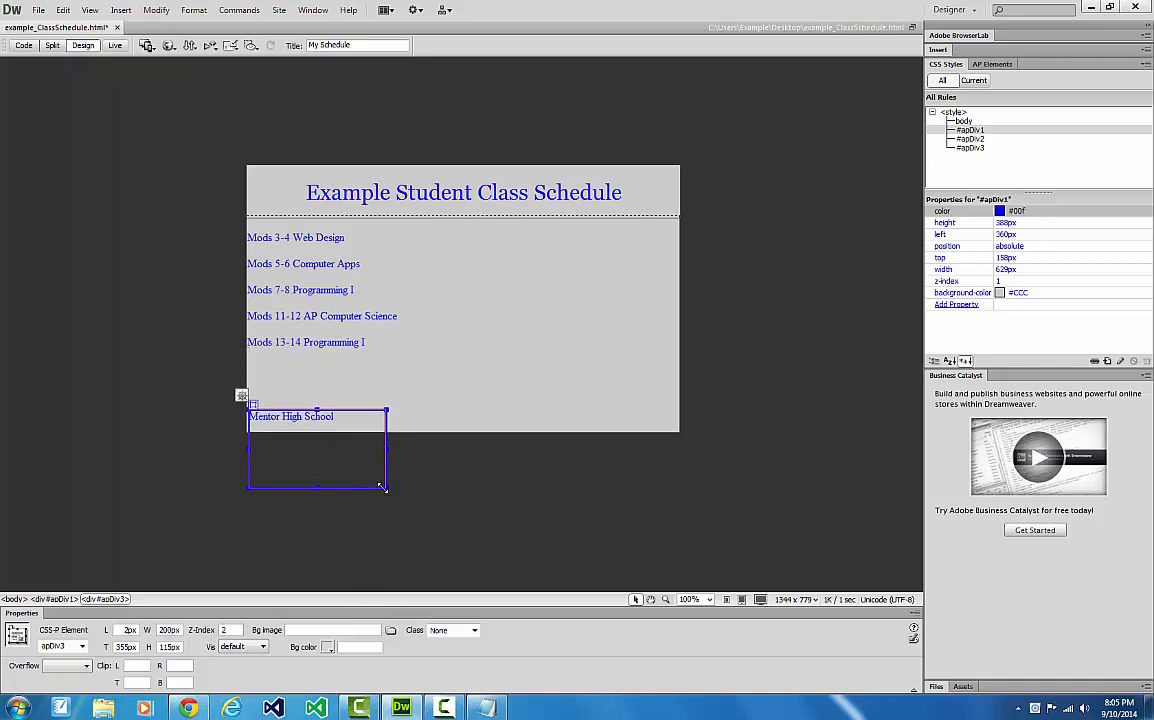
{"action": "left_click_drag", "start_coordinate": [382, 487], "coordinate": [352, 428]}
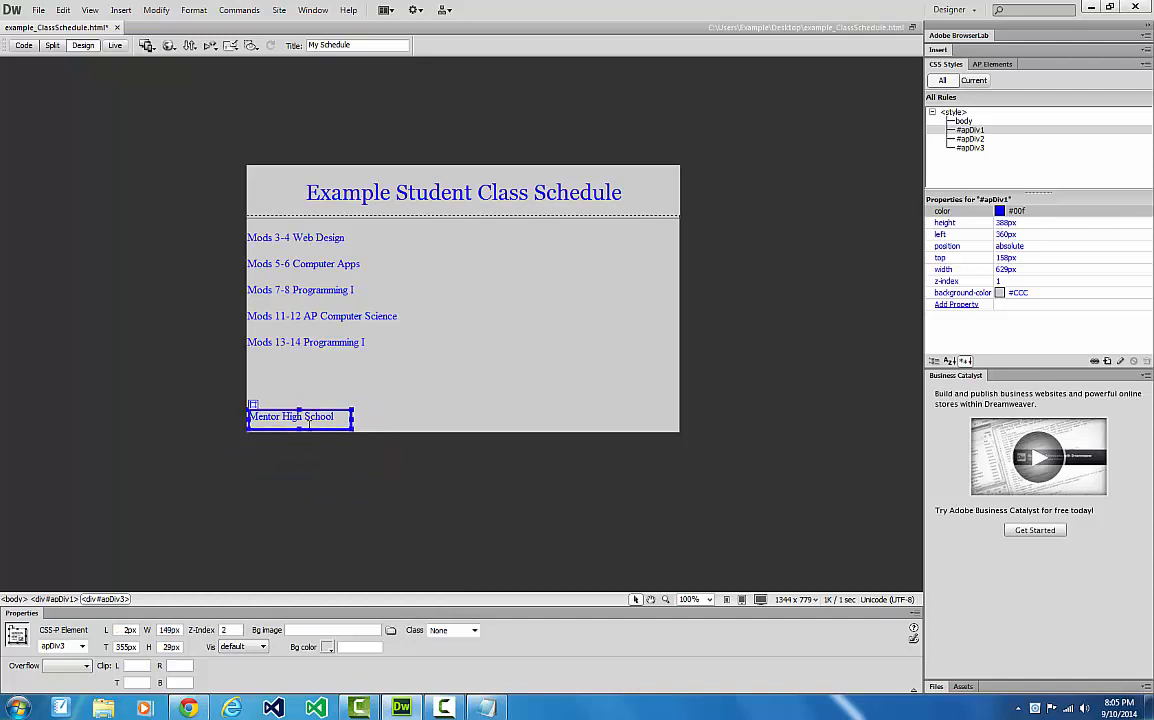
{"action": "left_click_drag", "start_coordinate": [253, 405], "coordinate": [248, 411]}
{"action": "key", "text": "Down"}
{"action": "key", "text": "Down"}
{"action": "key", "text": "Down"}
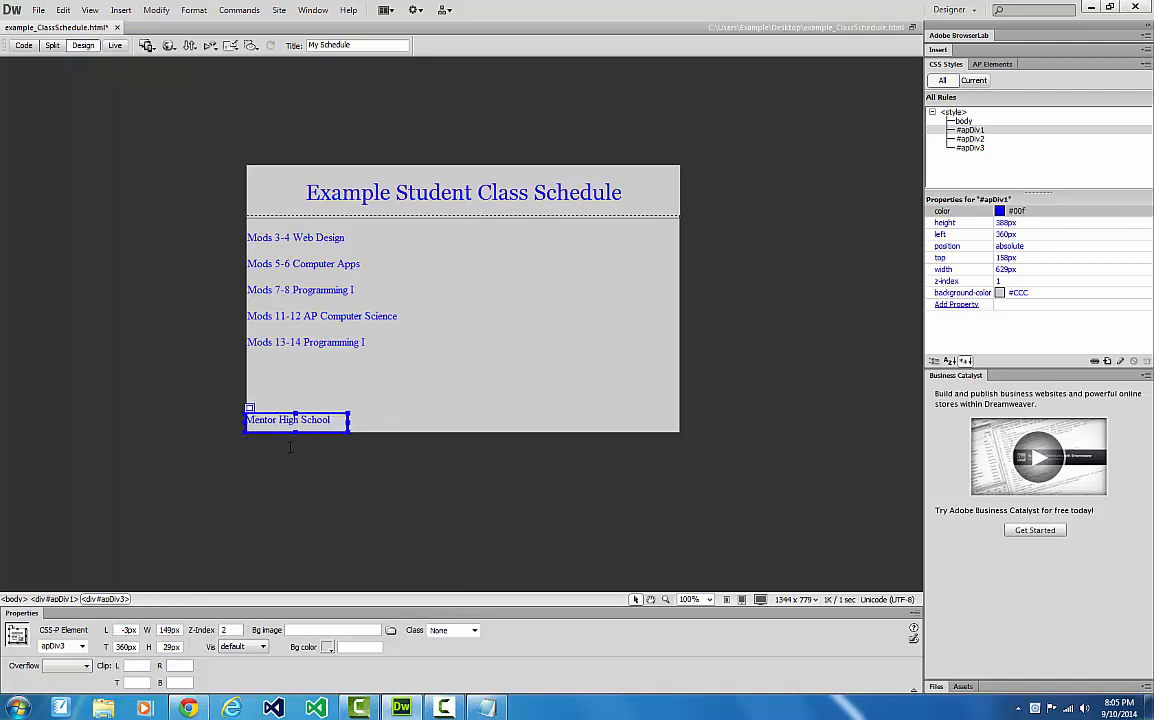
{"action": "key", "text": "Right"}
{"action": "key", "text": "Right"}
{"action": "left_click", "coordinate": [326, 393]}
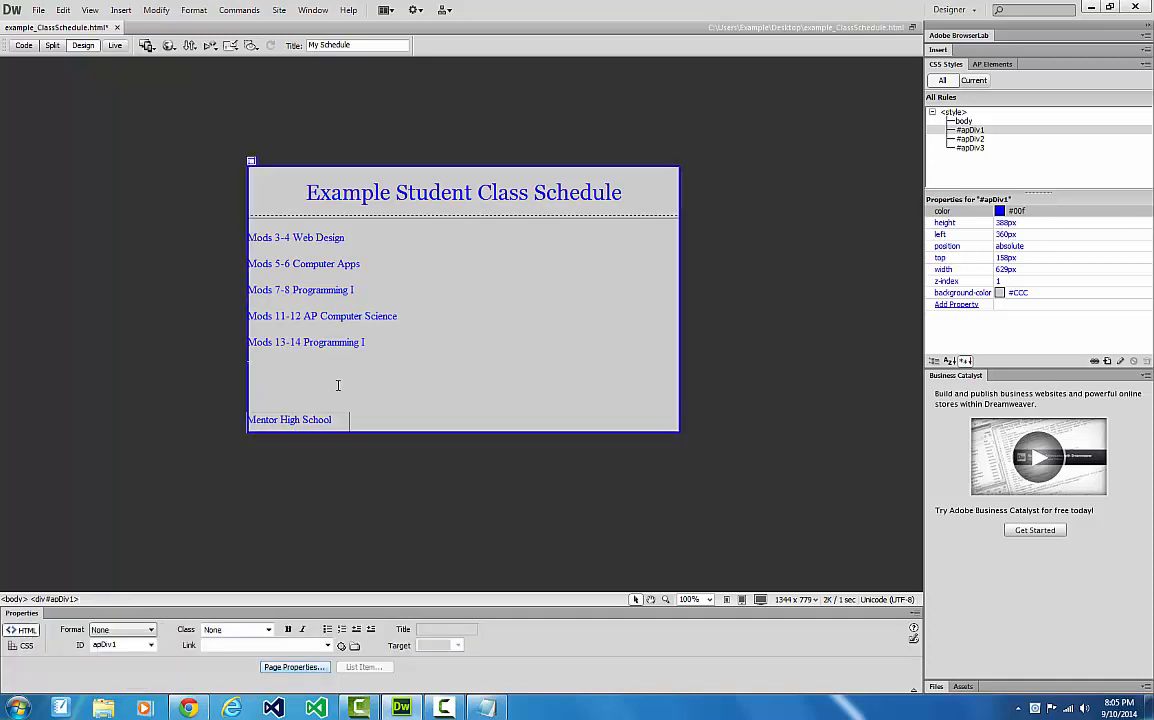
Step: Nudge the Mentor High School AP Div up to a left position of -1 px and a top position of 358 px
{"action": "left_click", "coordinate": [250, 408]}
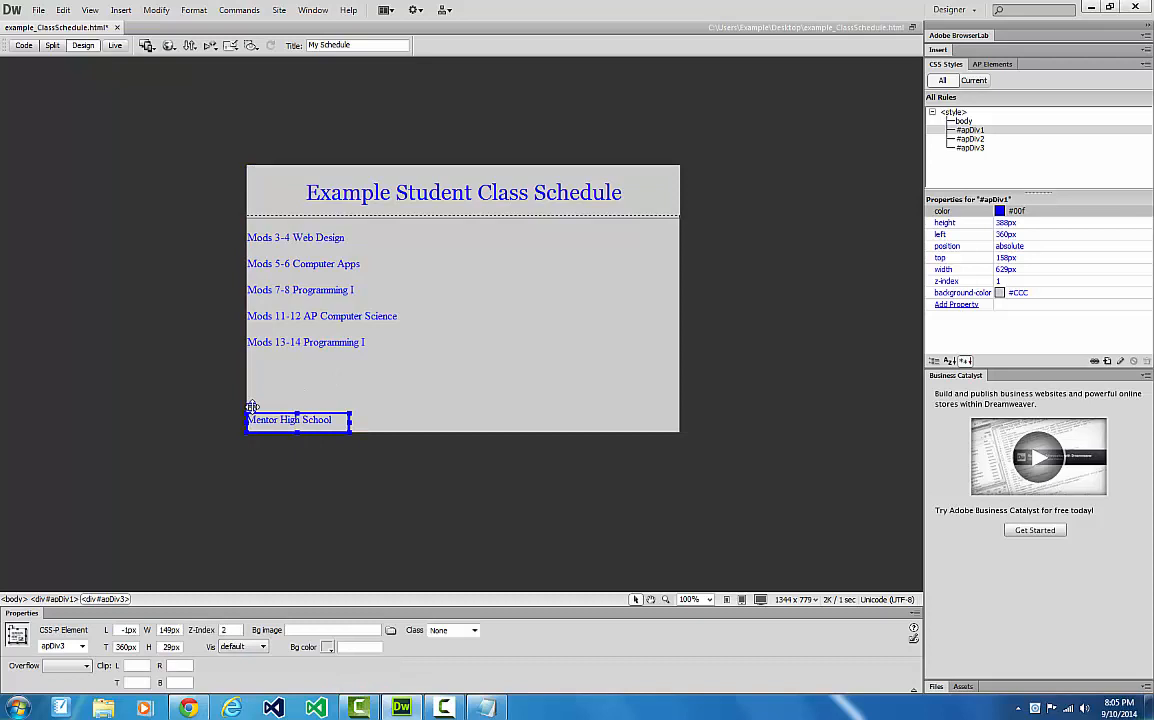
{"action": "key", "text": "Right"}
{"action": "key", "text": "Up"}
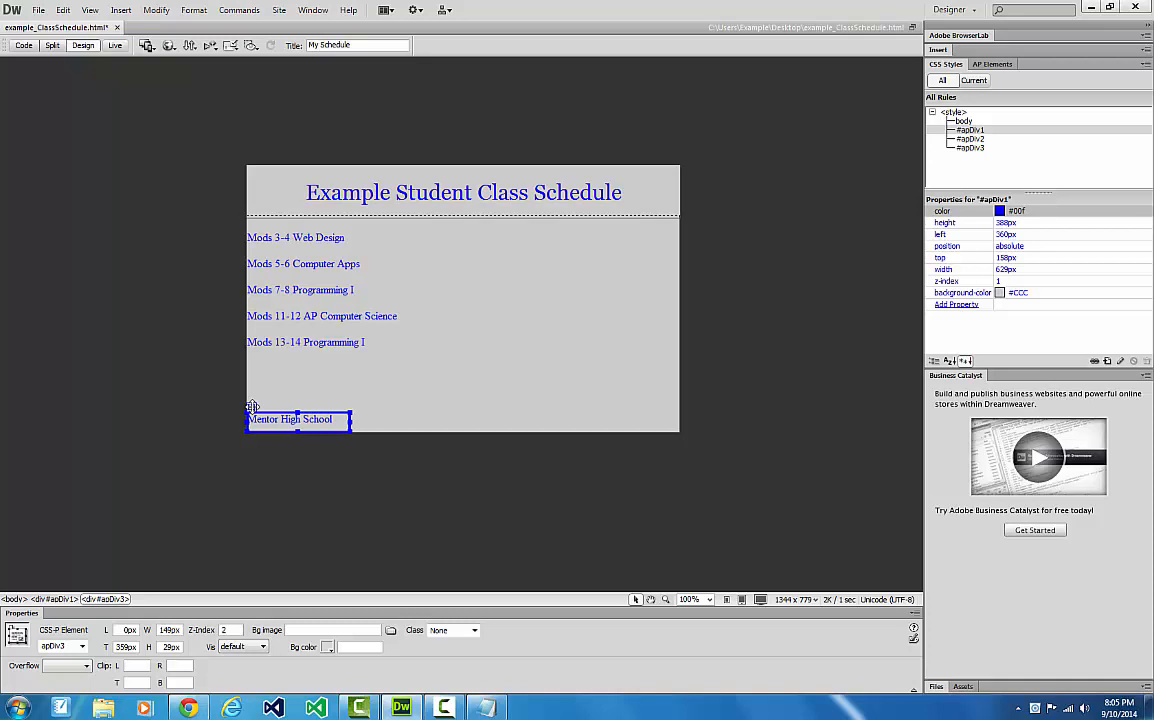
{"action": "key", "text": "Left"}
{"action": "key", "text": "Up"}
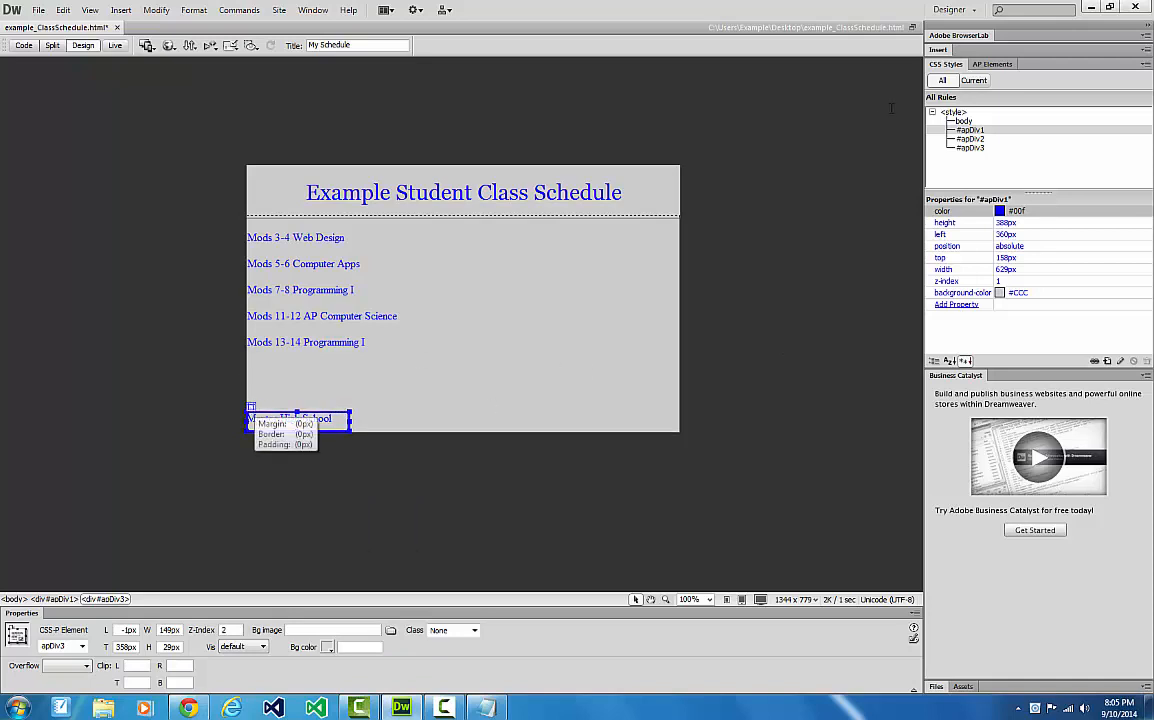
Step: Set the font family of the #apDiv3 rule to Georgia, Times New Roman, Times, serif
{"action": "left_click", "coordinate": [974, 148]}
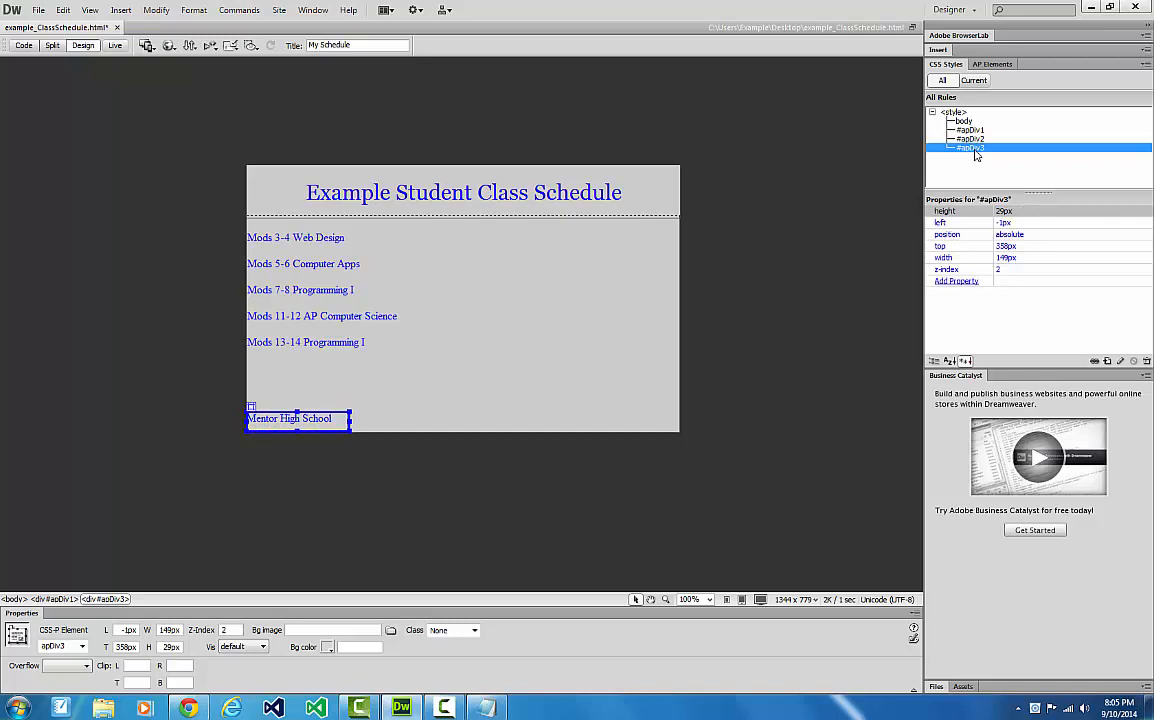
{"action": "double_click", "coordinate": [975, 148]}
{"action": "left_click", "coordinate": [718, 276]}
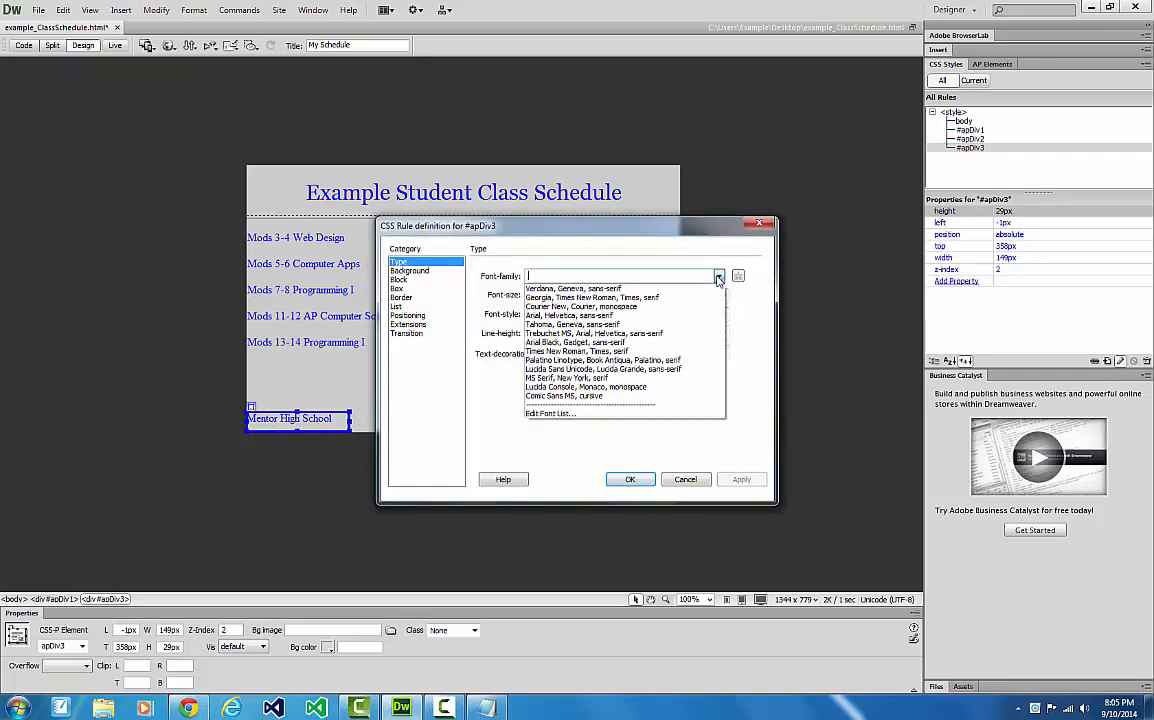
{"action": "left_click", "coordinate": [592, 297]}
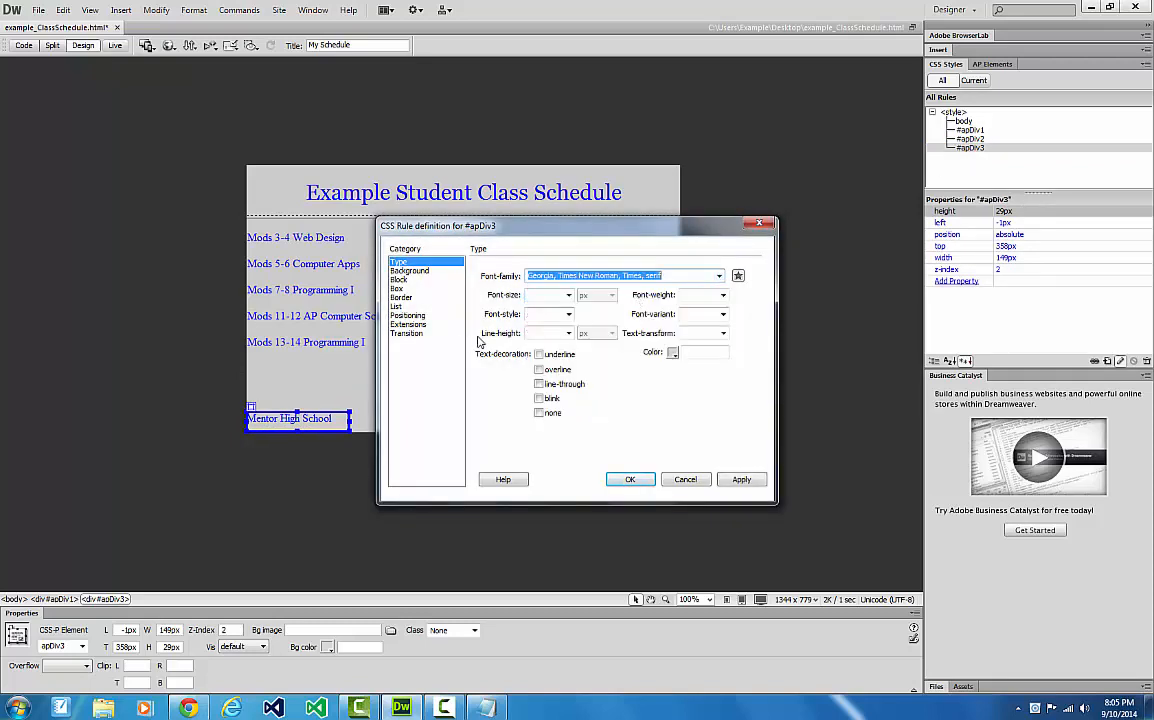
{"action": "left_click", "coordinate": [630, 479]}
{"action": "left_click", "coordinate": [420, 390]}
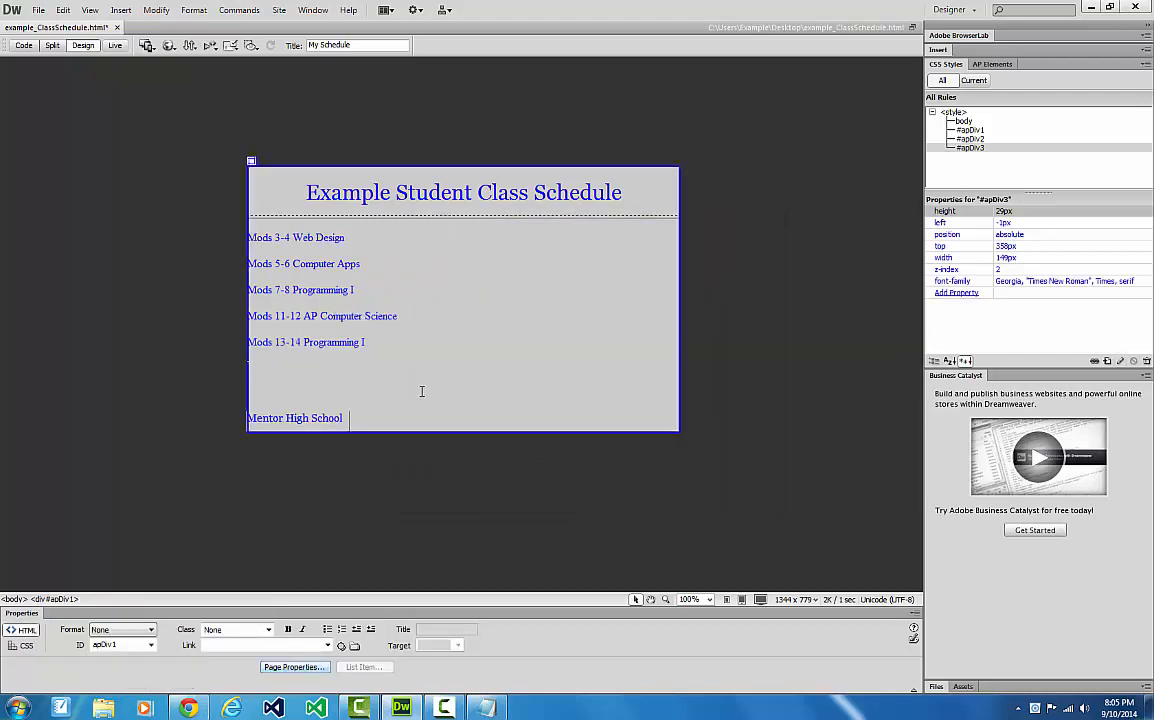
Step: Set the font family of the #apDiv1 rule to Georgia, Times New Roman, Times, serif
{"action": "left_click", "coordinate": [362, 192]}
{"action": "double_click", "coordinate": [969, 130]}
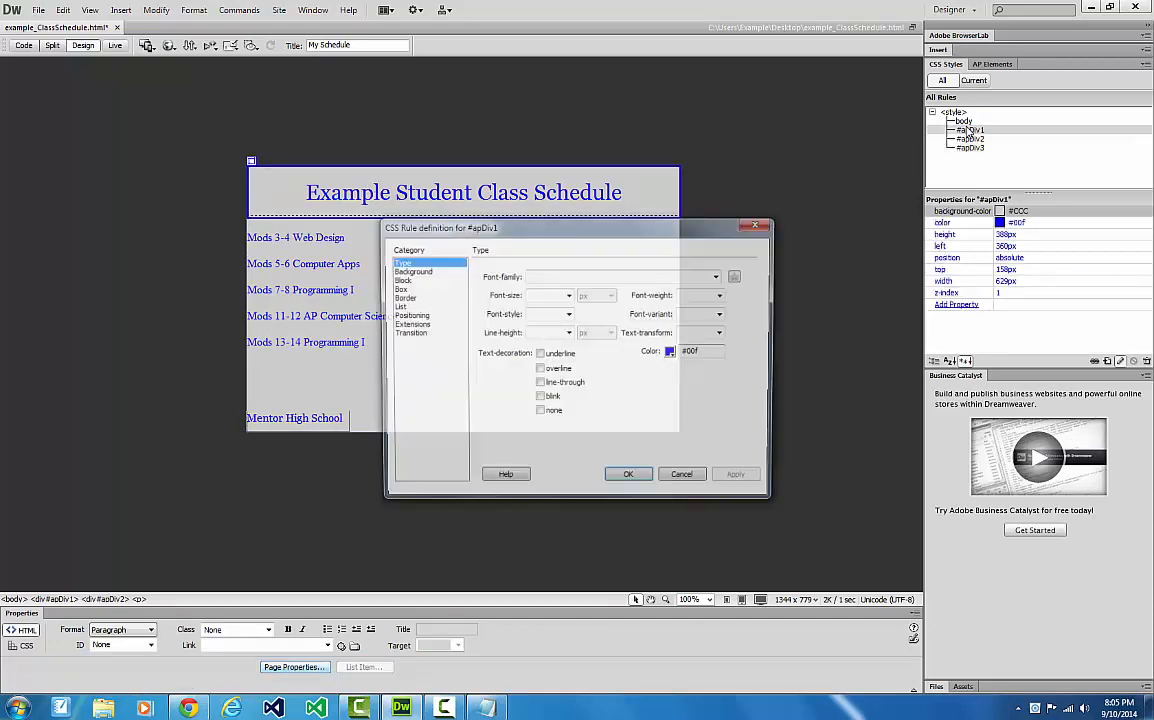
{"action": "left_click", "coordinate": [716, 275]}
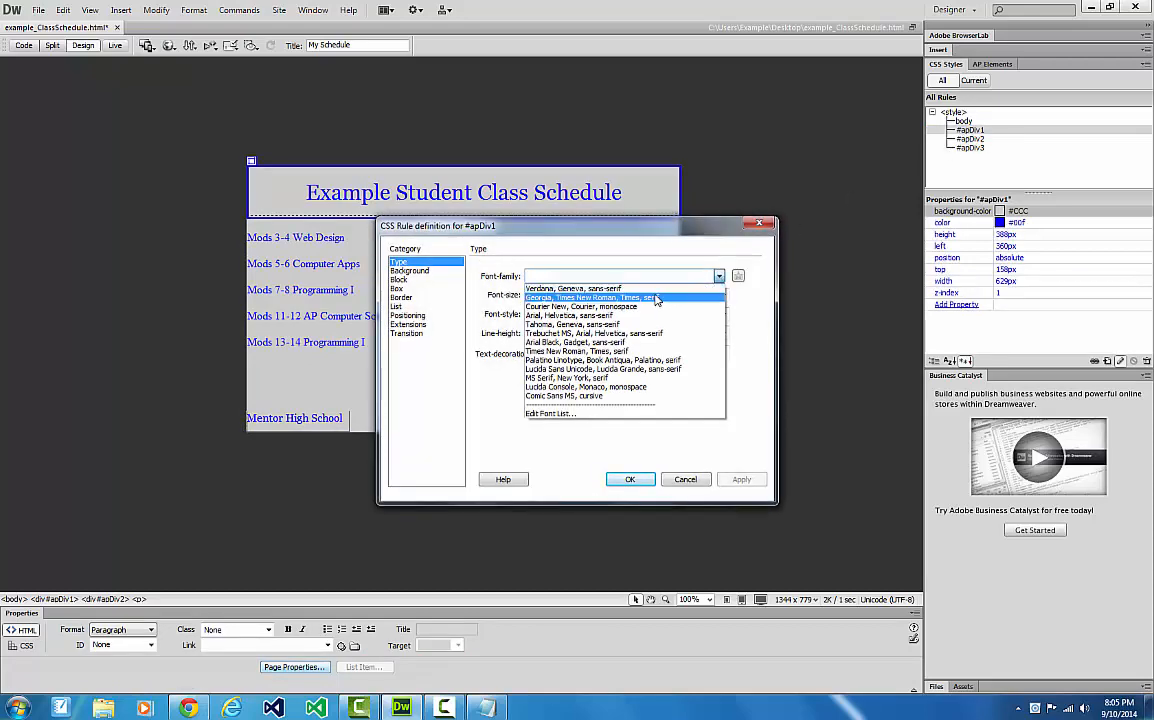
{"action": "left_click", "coordinate": [595, 273]}
{"action": "left_click", "coordinate": [741, 479]}
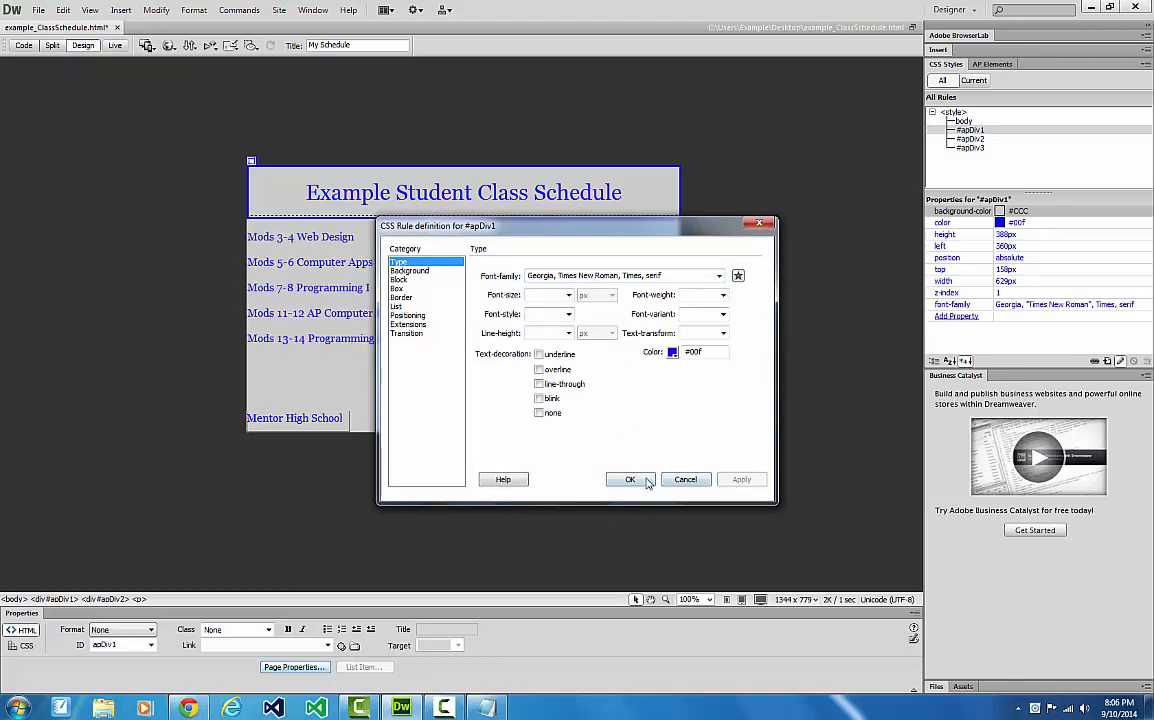
{"action": "left_click", "coordinate": [630, 479]}
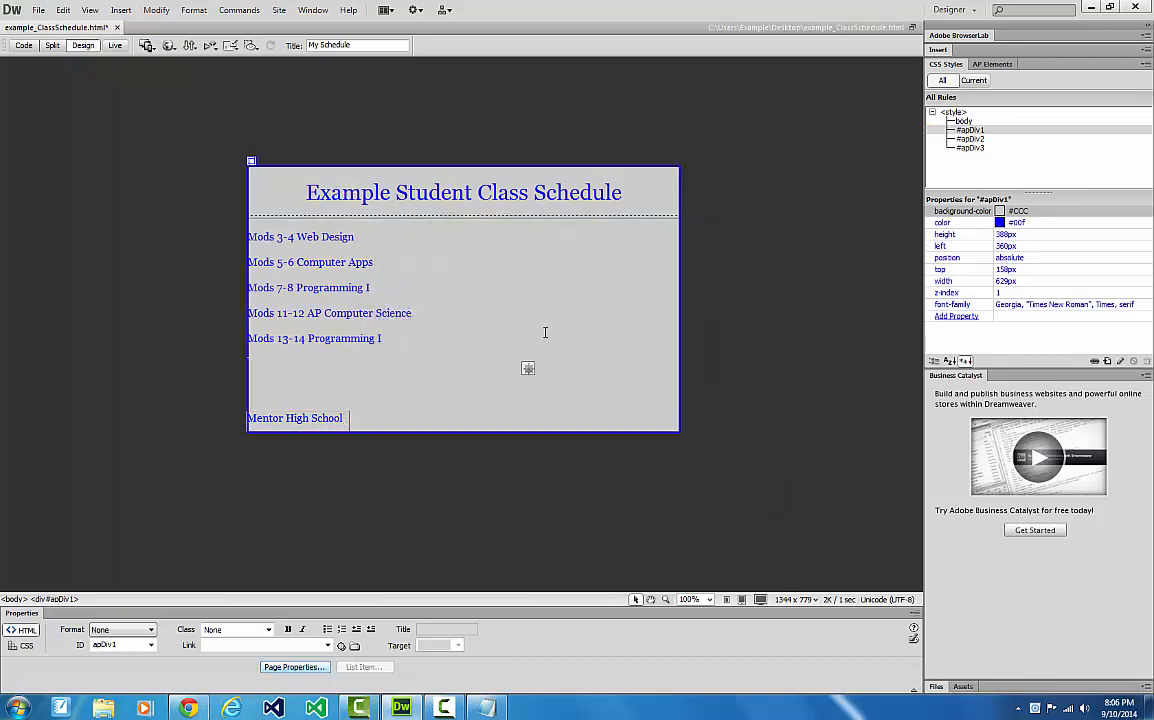
{"action": "left_click", "coordinate": [332, 262]}
{"action": "left_click", "coordinate": [985, 132]}
{"action": "left_click", "coordinate": [985, 131]}
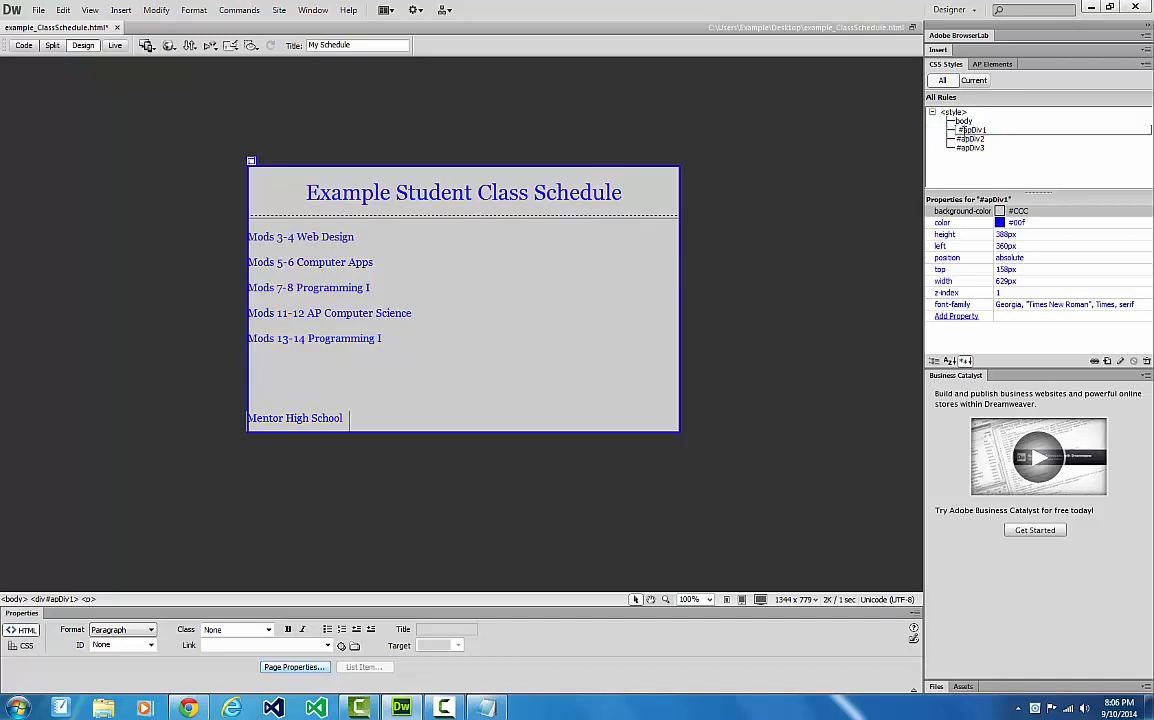
{"action": "left_click", "coordinate": [403, 279]}
{"action": "double_click", "coordinate": [962, 130]}
{"action": "left_click", "coordinate": [962, 129]}
{"action": "left_click", "coordinate": [948, 113]}
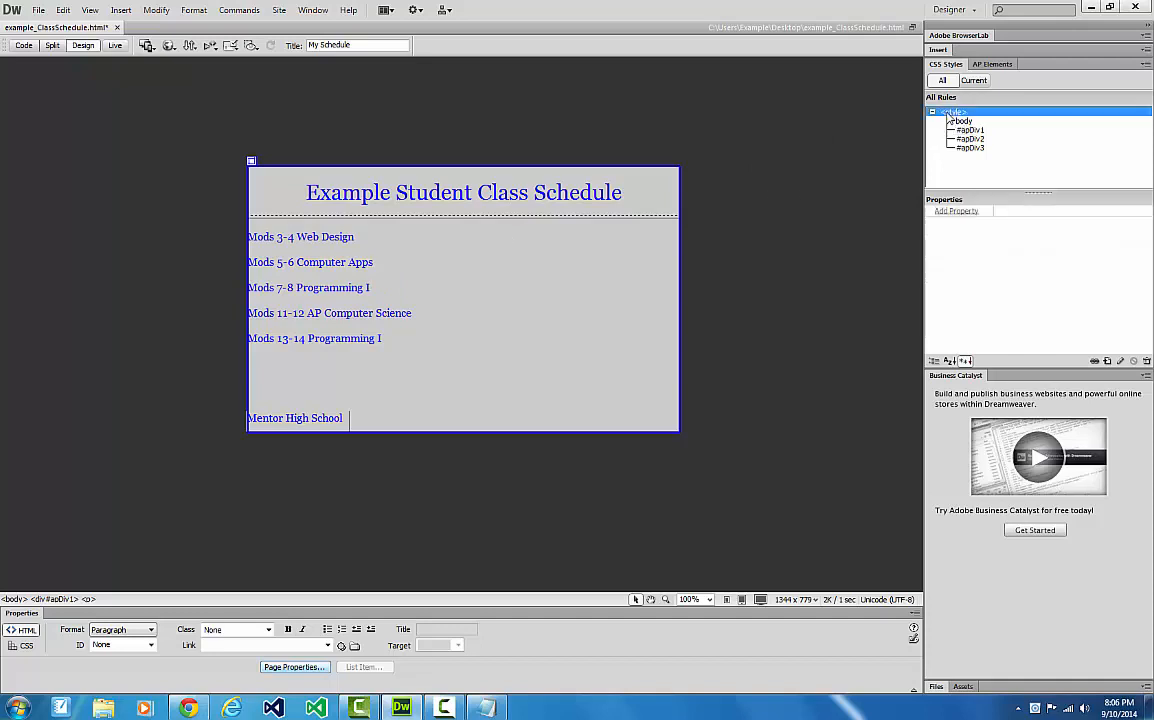
Step: Apply a text indent of 5 pixels to the #apDiv1 rule
{"action": "double_click", "coordinate": [965, 130]}
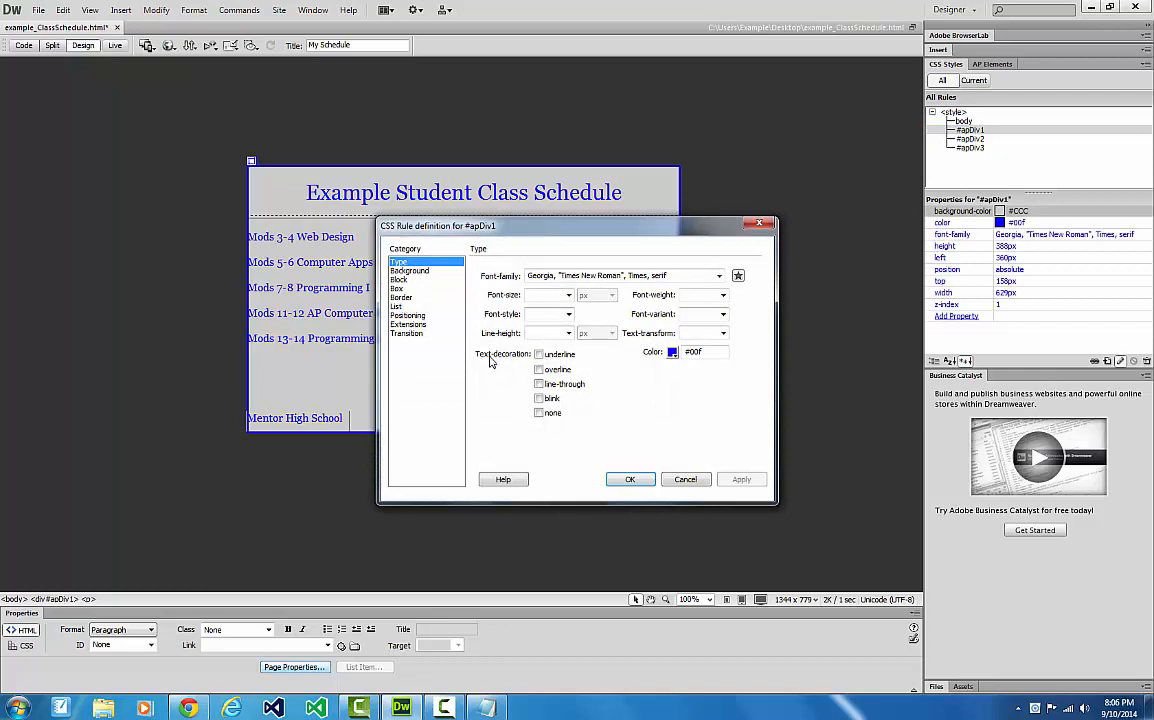
{"action": "left_click", "coordinate": [401, 281]}
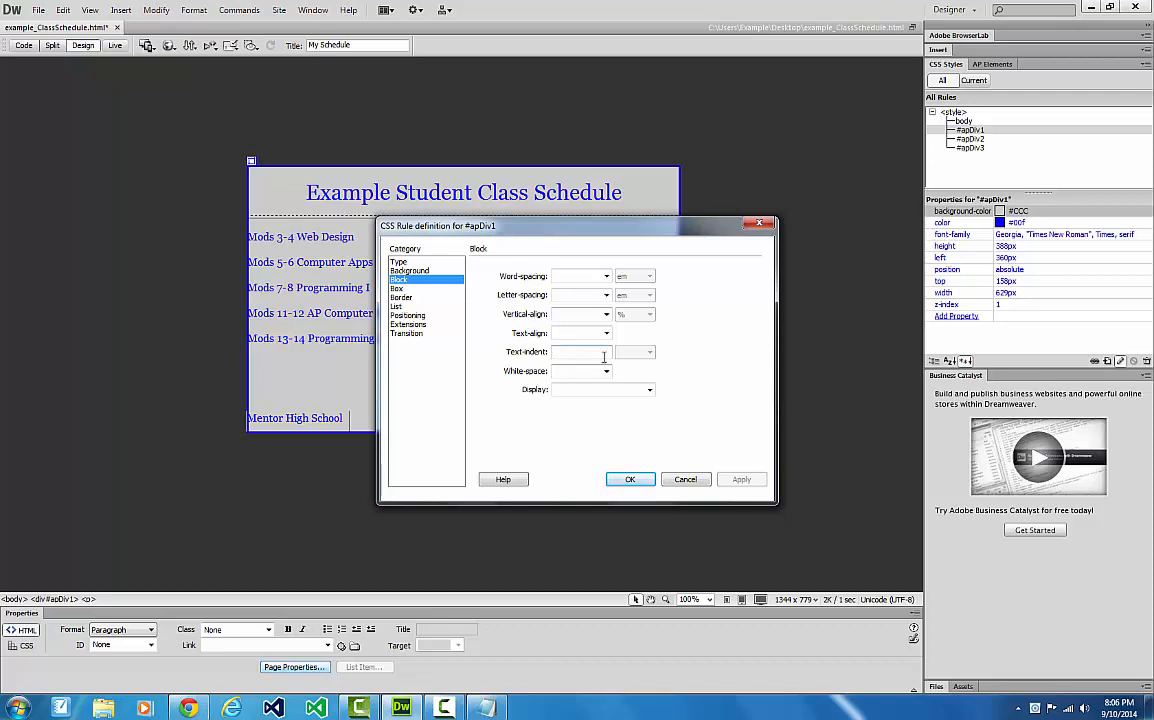
{"action": "left_click", "coordinate": [604, 352]}
{"action": "type", "text": "5"}
{"action": "left_click", "coordinate": [638, 353]}
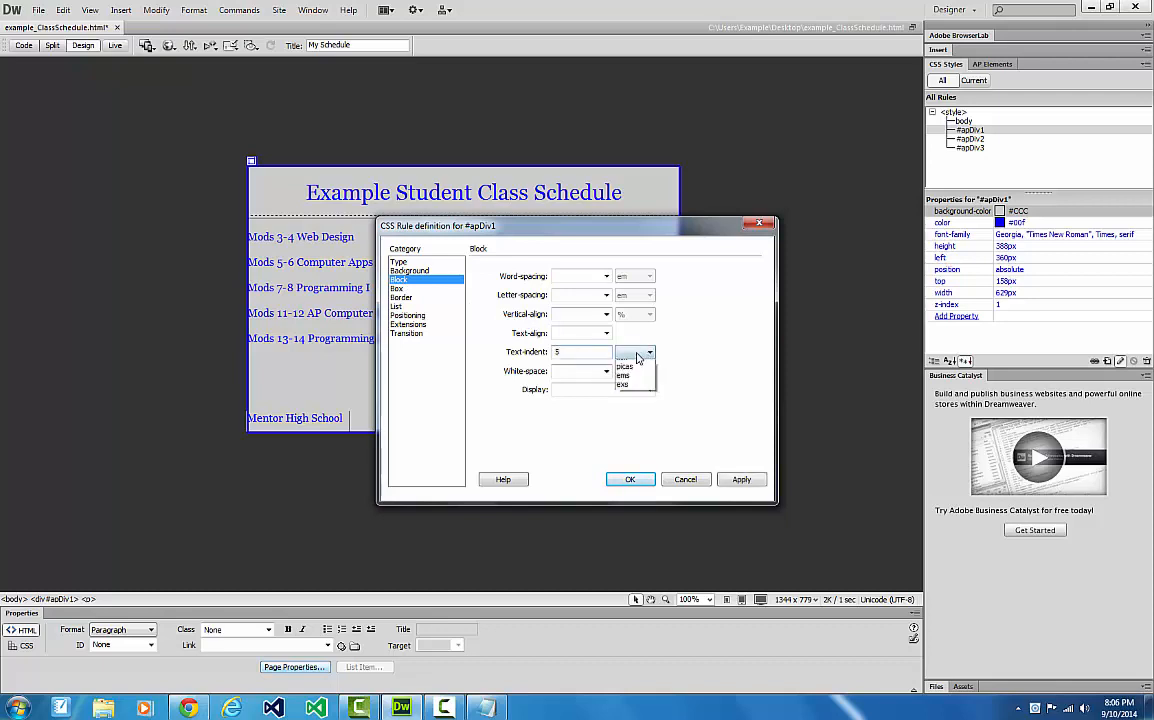
{"action": "left_click", "coordinate": [634, 360]}
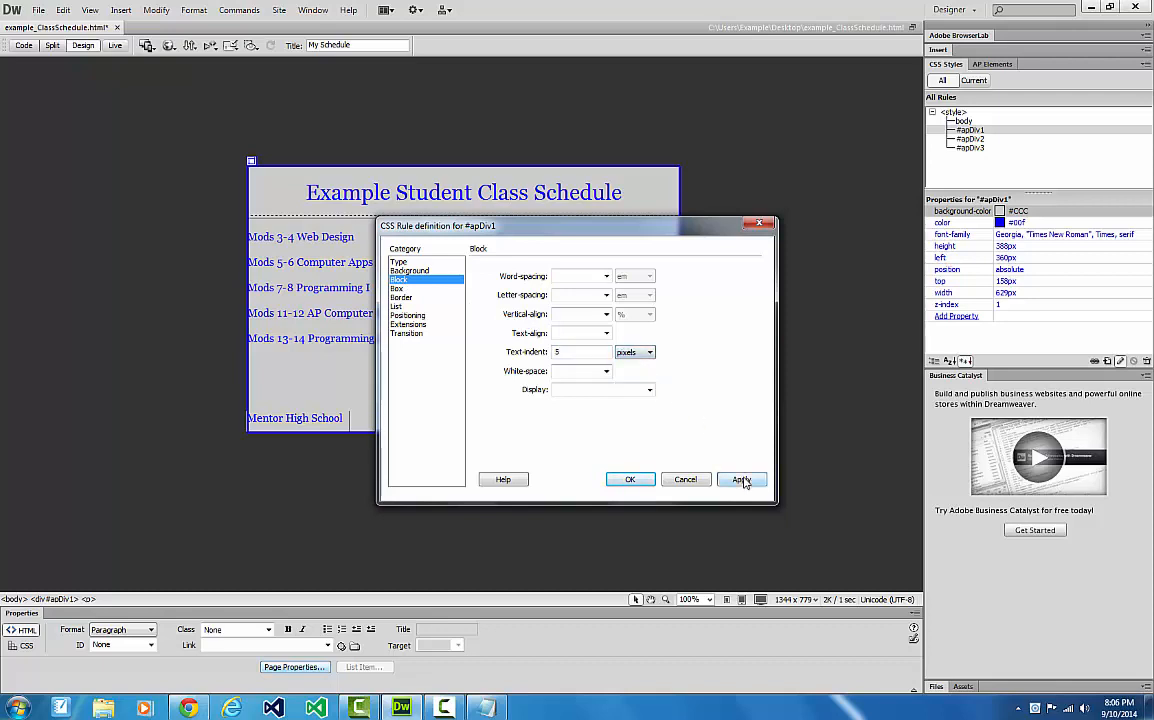
{"action": "left_click", "coordinate": [741, 480]}
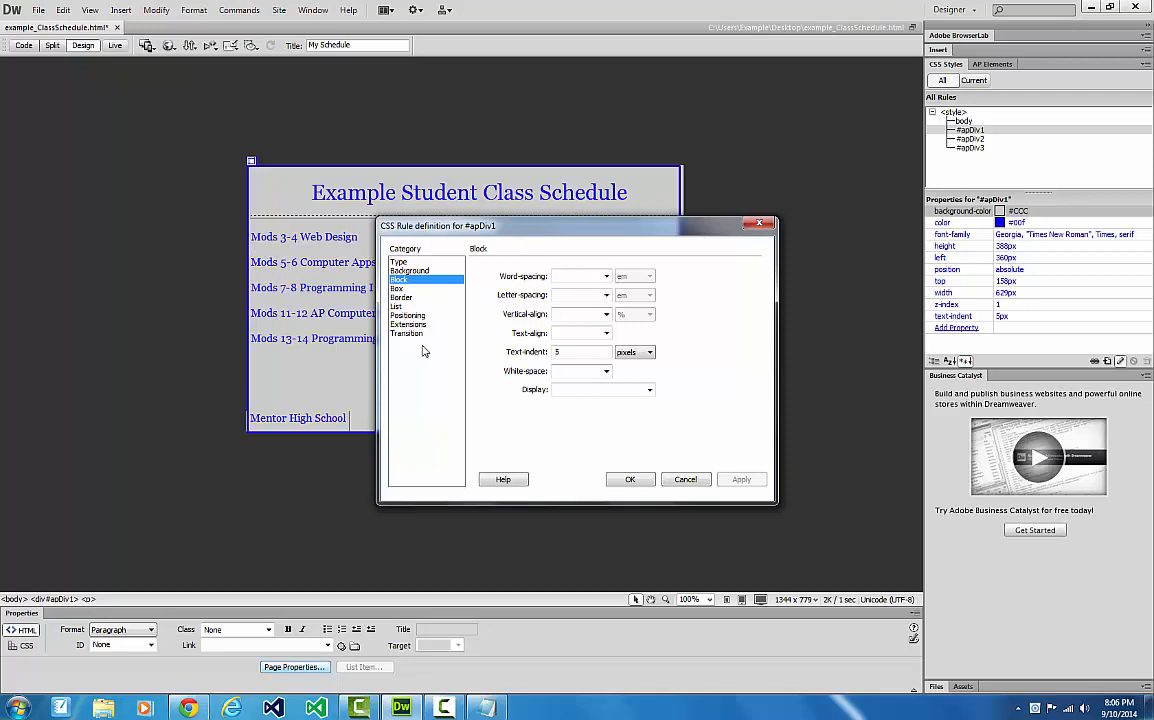
Step: Increase the text indent of the #apDiv1 rule to 10 pixels and close the rule definition
{"action": "double_click", "coordinate": [559, 352]}
{"action": "type", "text": "10"}
{"action": "left_click", "coordinate": [740, 479]}
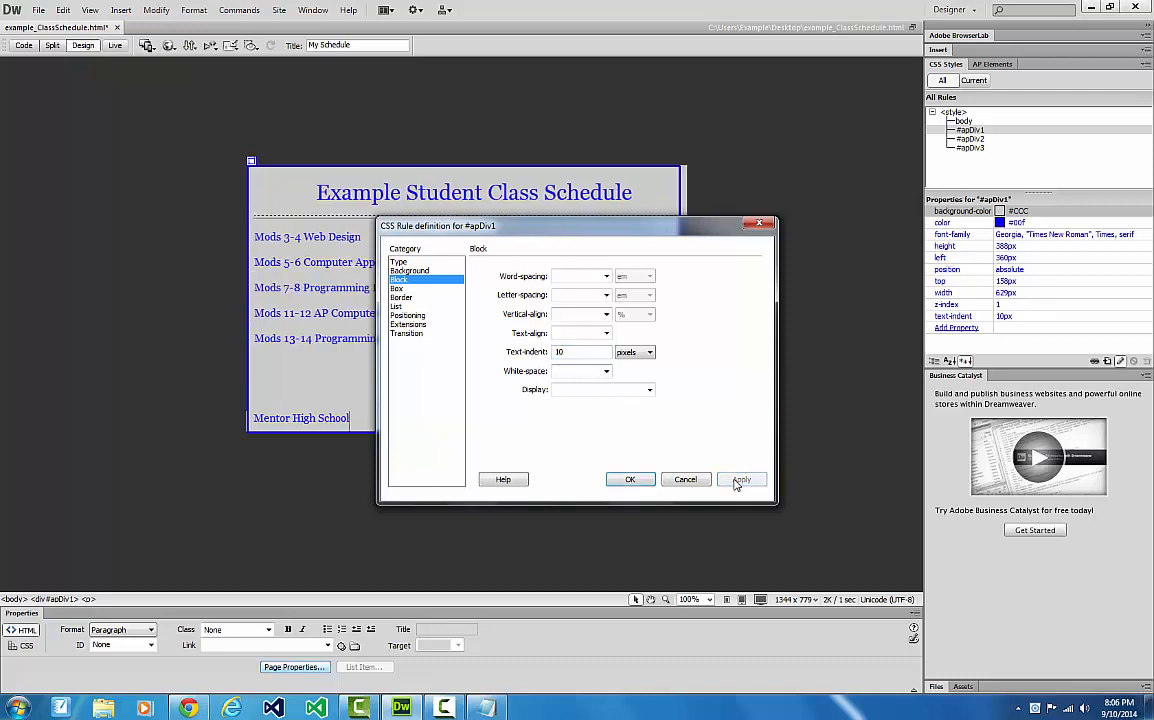
{"action": "left_click", "coordinate": [630, 480]}
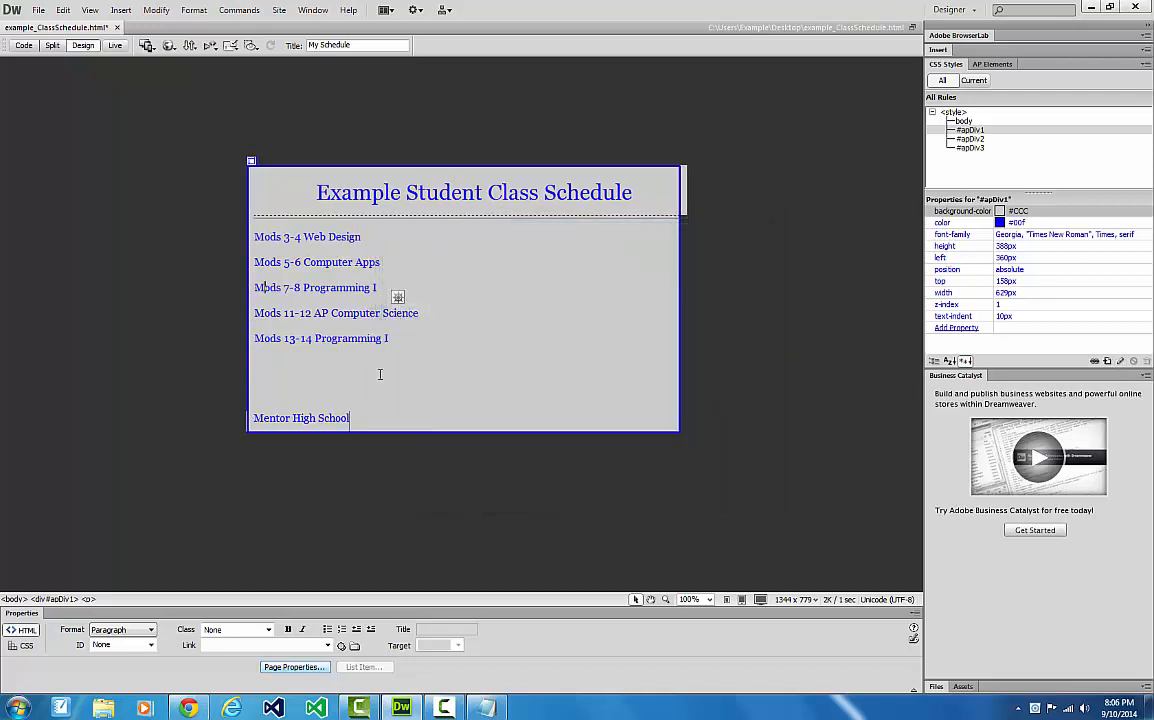
Step: Shift the main schedule AP Div slightly to a left position of 358 px
{"action": "left_click", "coordinate": [435, 412]}
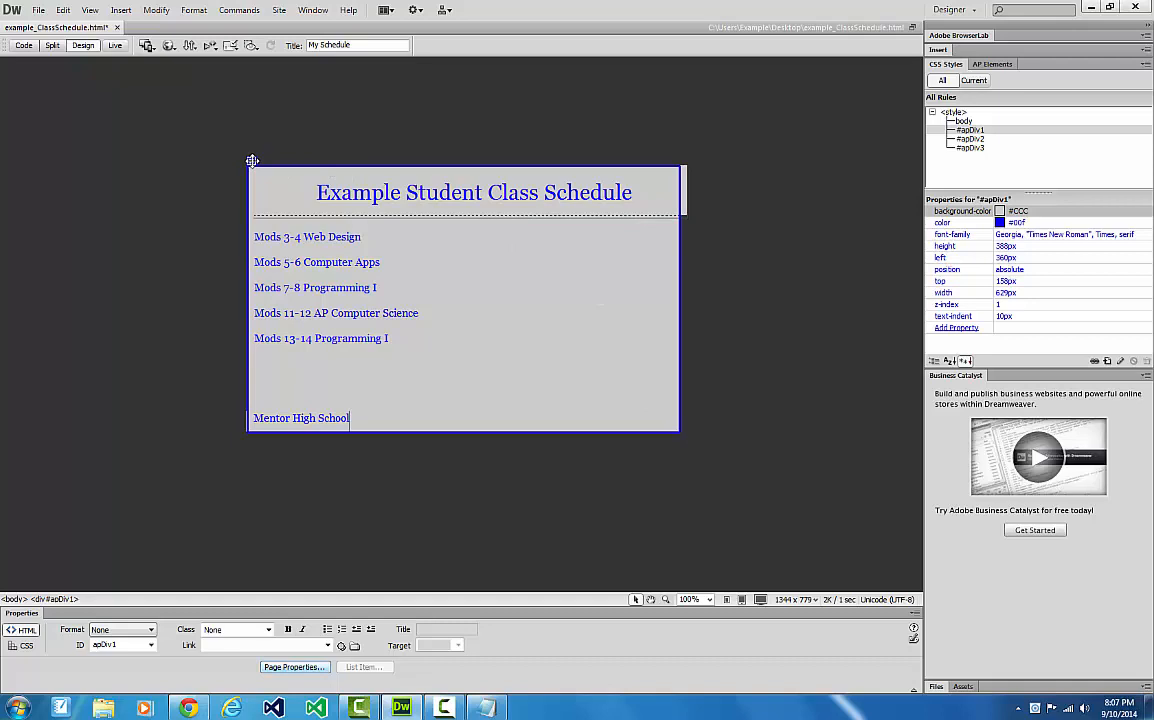
{"action": "left_click", "coordinate": [251, 162]}
{"action": "left_click_drag", "start_coordinate": [251, 165], "coordinate": [258, 168]}
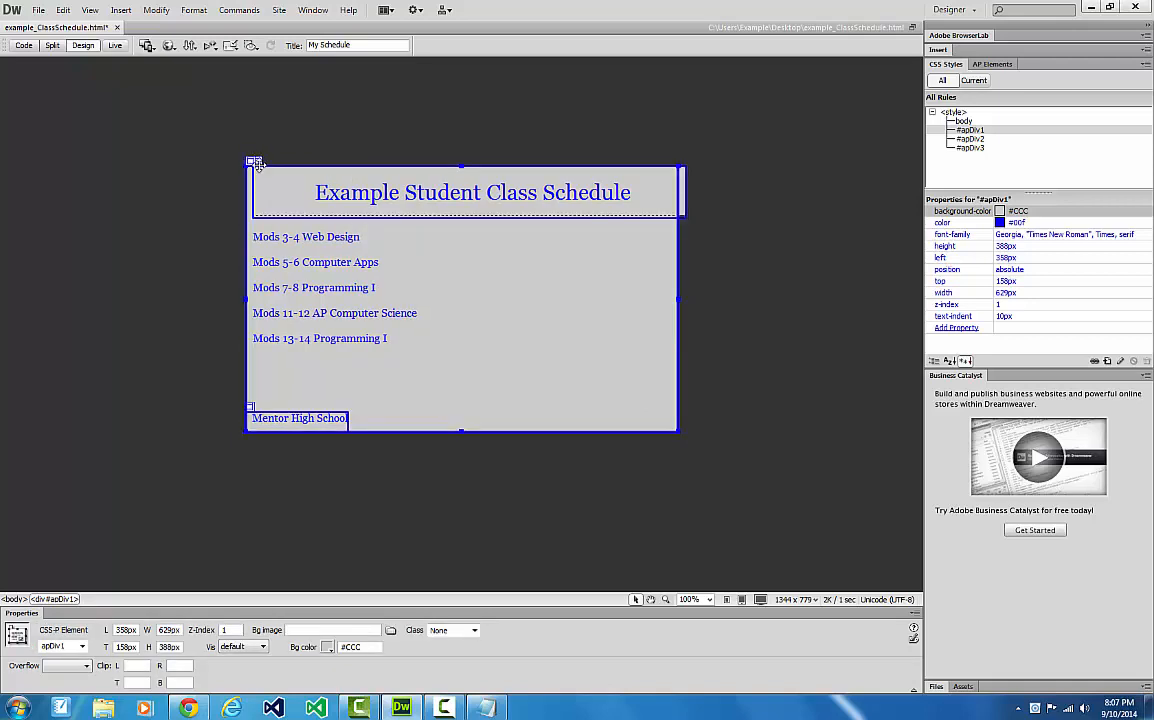
Step: Narrow the heading AP Div to about 608 px wide so it fits inside the schedule box
{"action": "left_click", "coordinate": [416, 185]}
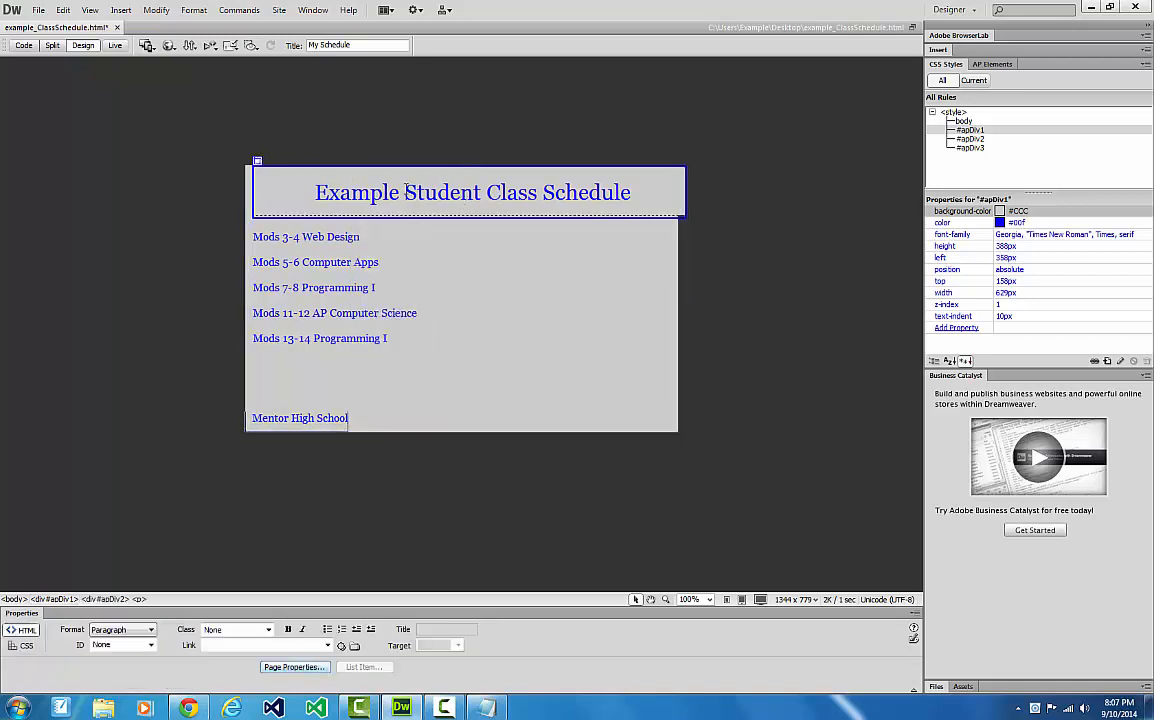
{"action": "left_click", "coordinate": [258, 166]}
{"action": "left_click_drag", "start_coordinate": [683, 196], "coordinate": [671, 200]}
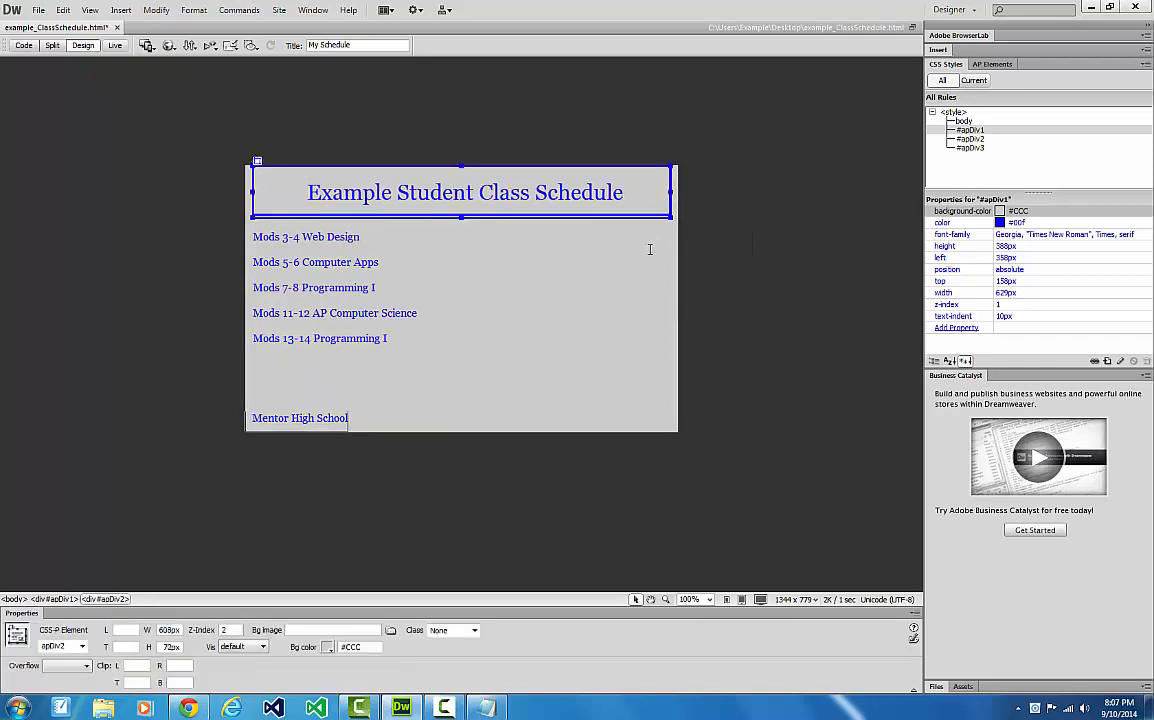
{"action": "left_click", "coordinate": [649, 249]}
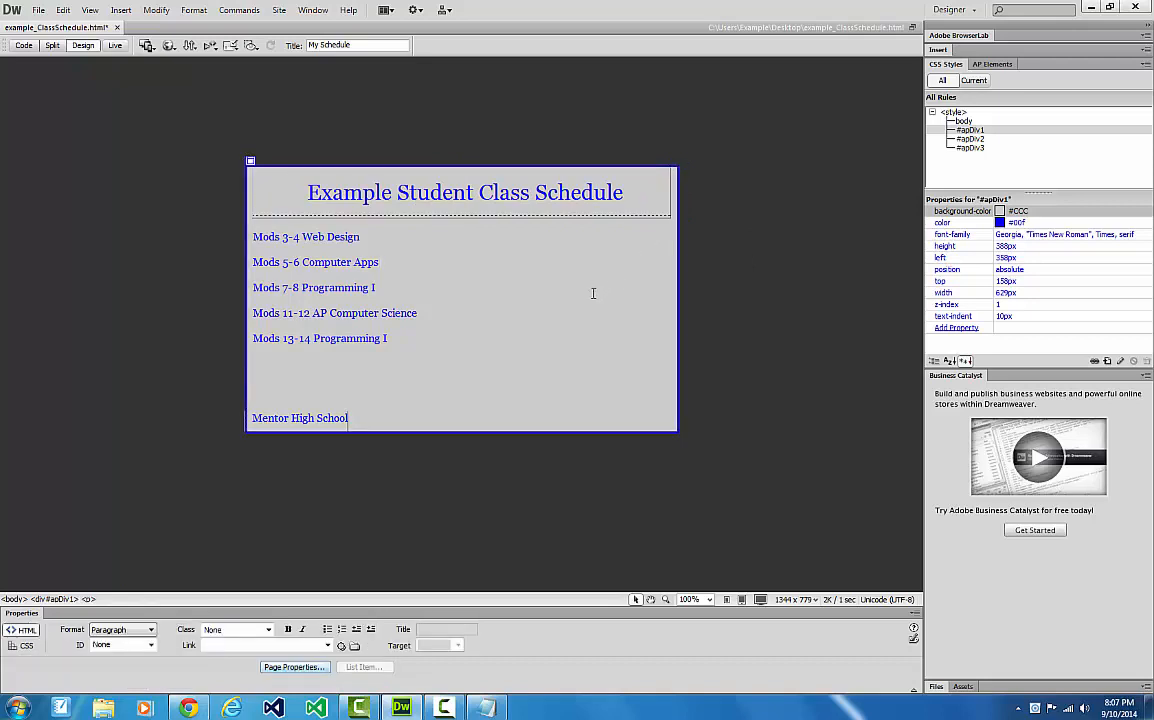
{"action": "left_click", "coordinate": [558, 388]}
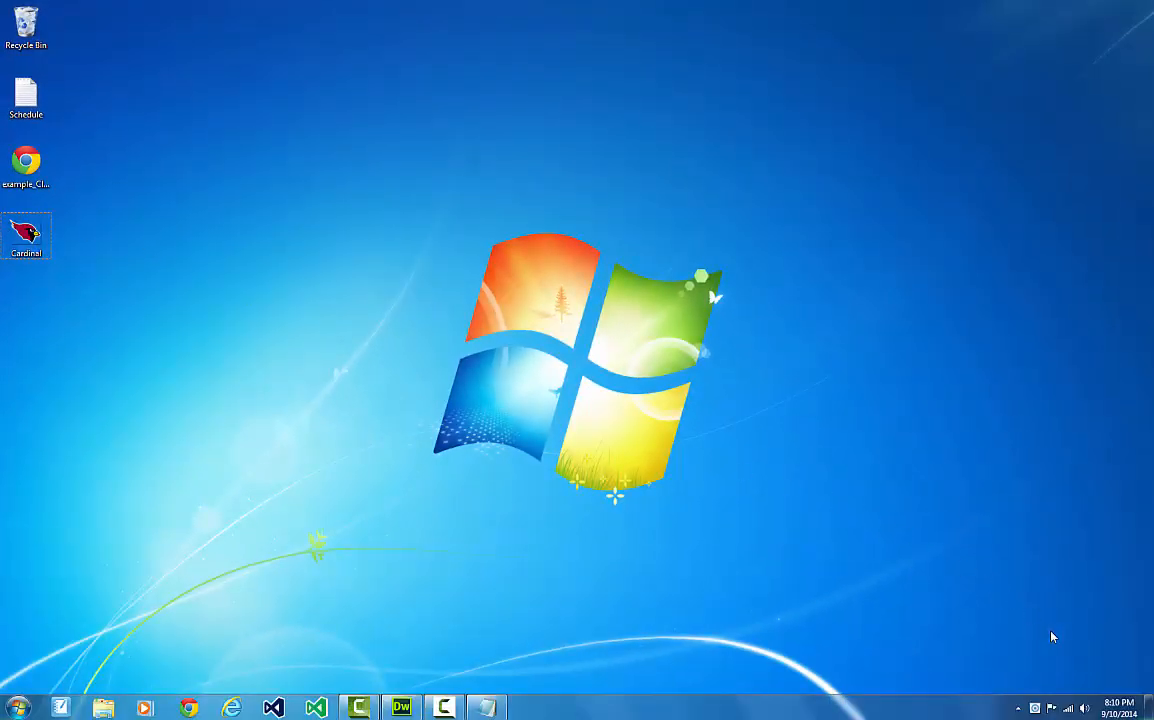
Step: Switch back to Dreamweaver, insert a new AP Div and move it into the schedule box's lower-right corner
{"action": "left_click", "coordinate": [401, 707]}
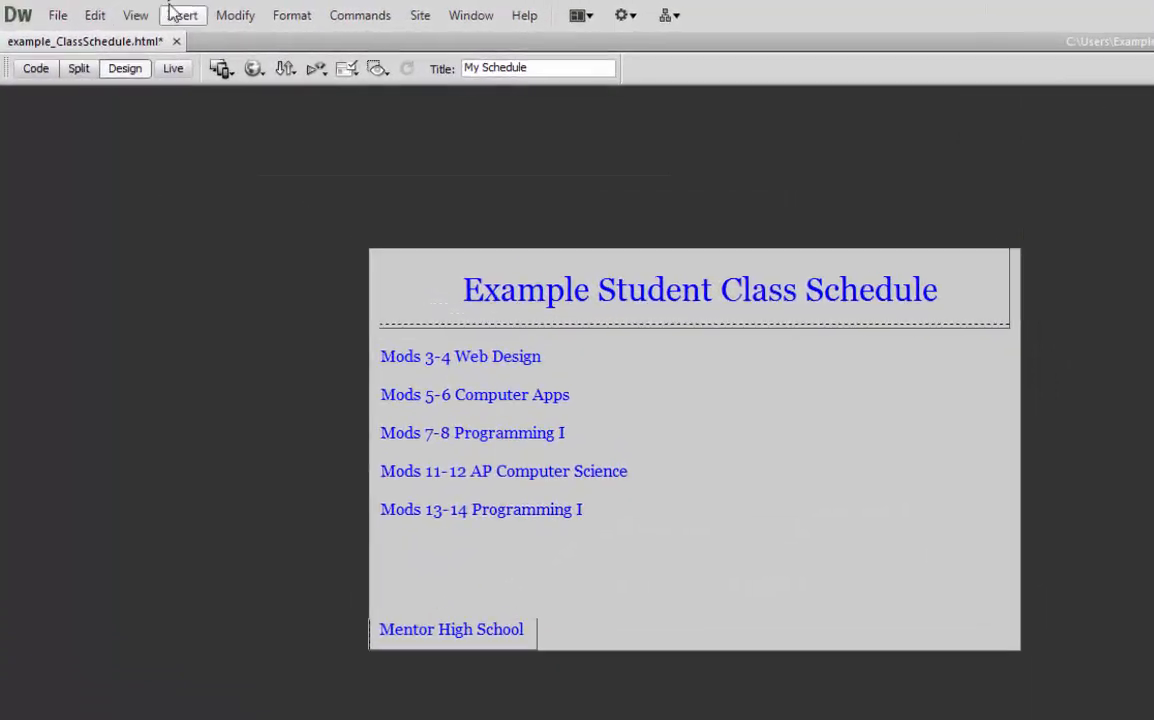
{"action": "left_click", "coordinate": [120, 10]}
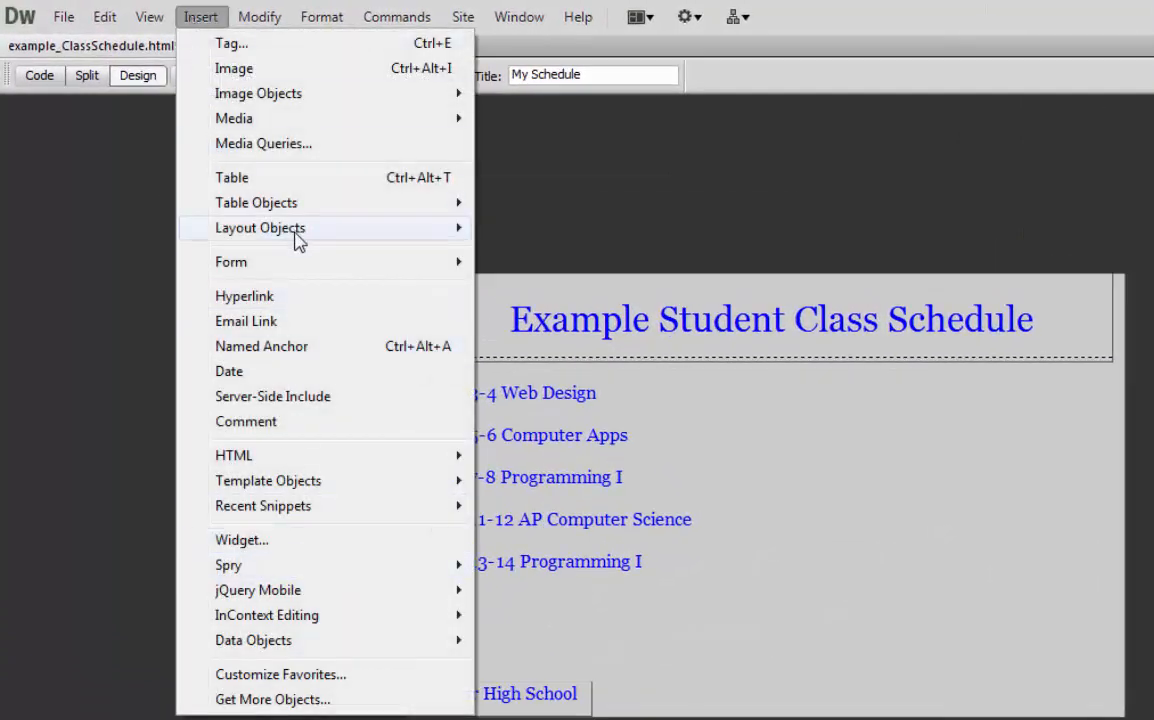
{"action": "mouse_move", "coordinate": [268, 228]}
{"action": "left_click", "coordinate": [524, 278]}
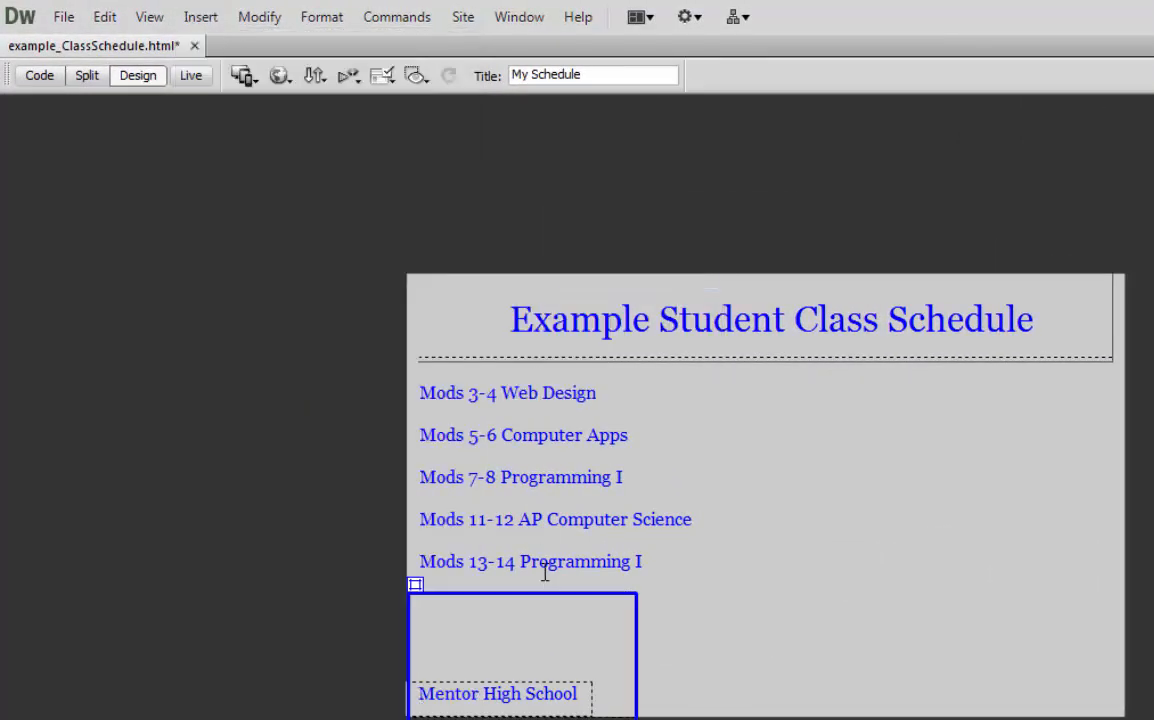
{"action": "left_click_drag", "start_coordinate": [414, 582], "coordinate": [866, 560]}
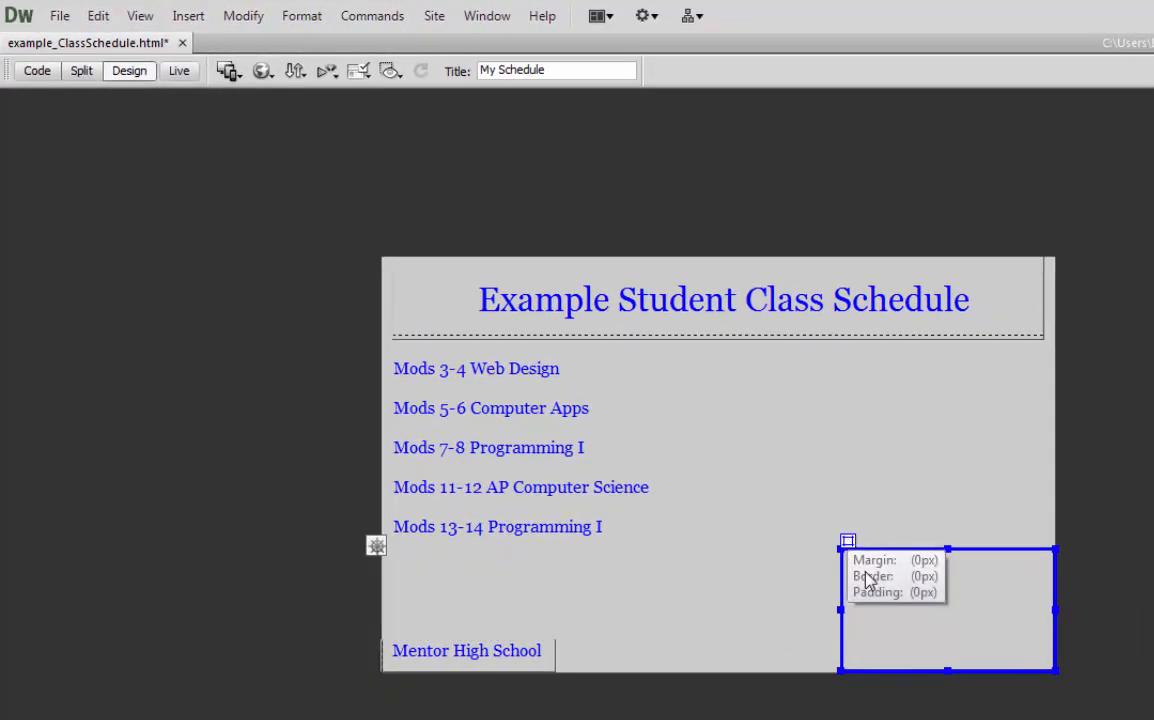
Step: Insert the Cardinal image from the Desktop into the new lower-right AP Div with the alternate text "MHS Cardinal"
{"action": "left_click", "coordinate": [901, 634]}
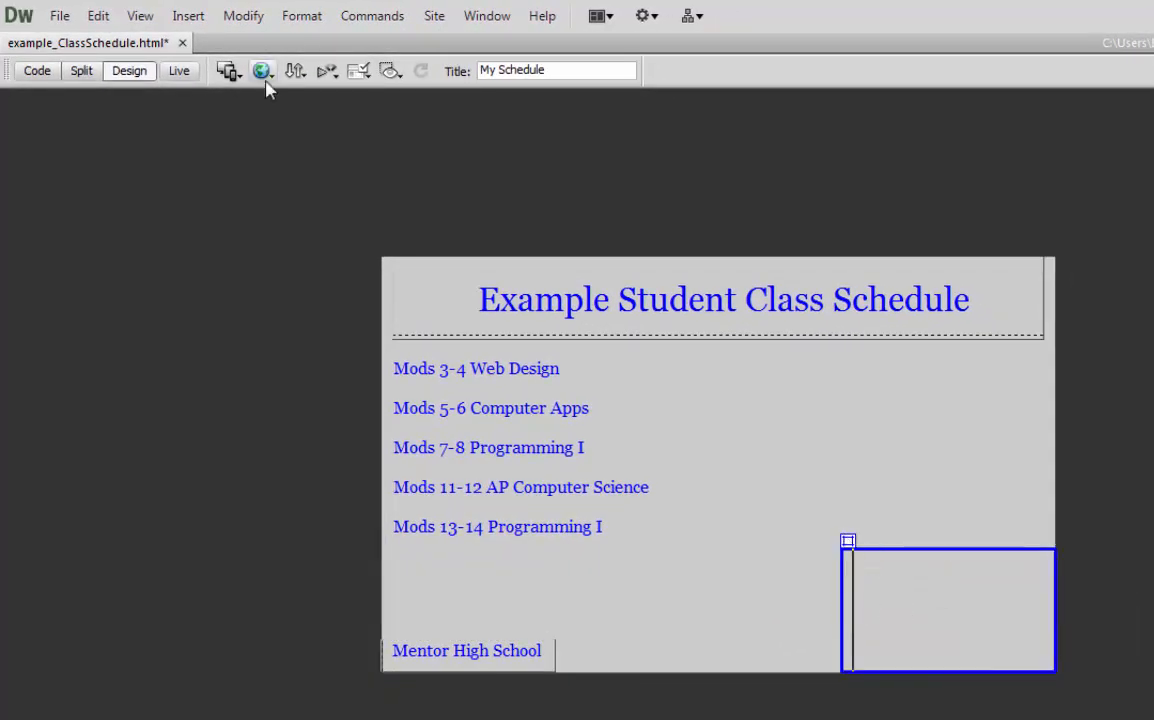
{"action": "left_click", "coordinate": [190, 17]}
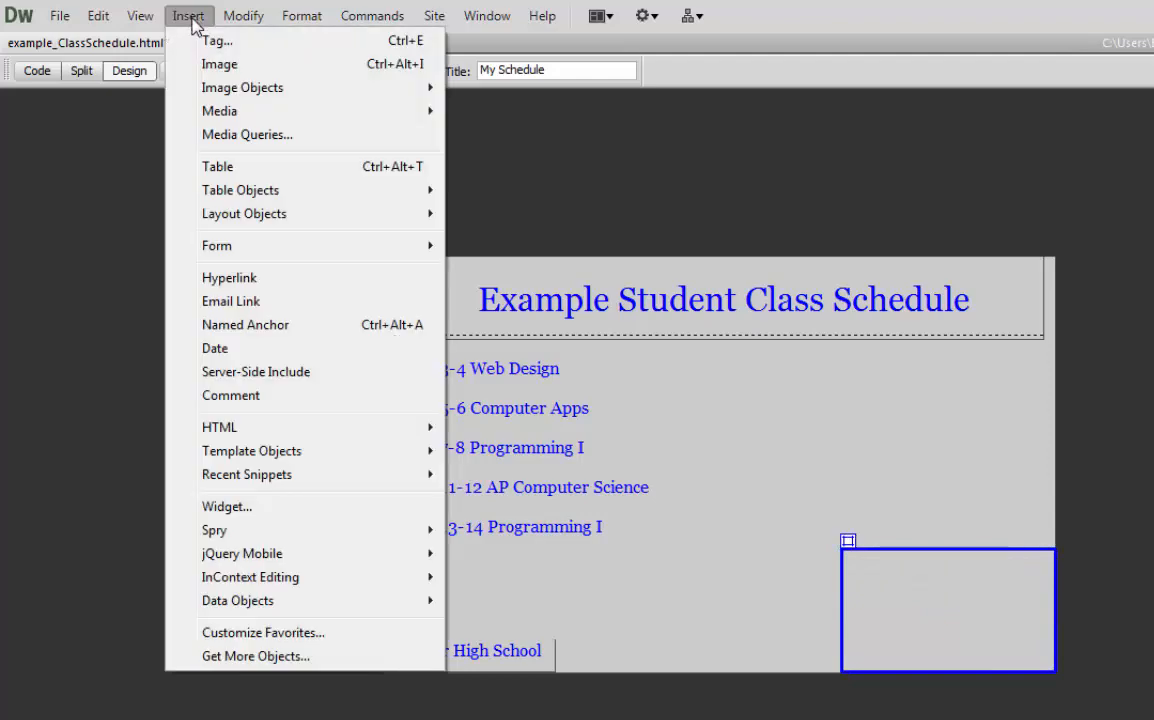
{"action": "left_click", "coordinate": [268, 68]}
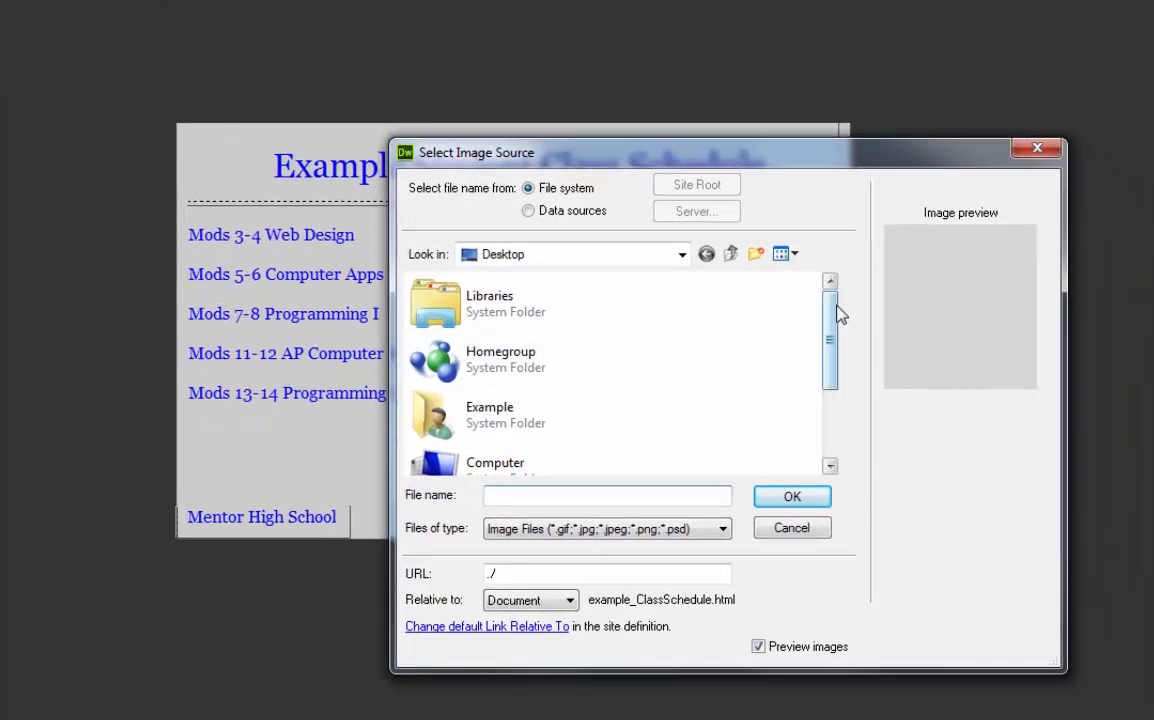
{"action": "left_click_drag", "start_coordinate": [838, 312], "coordinate": [829, 378]}
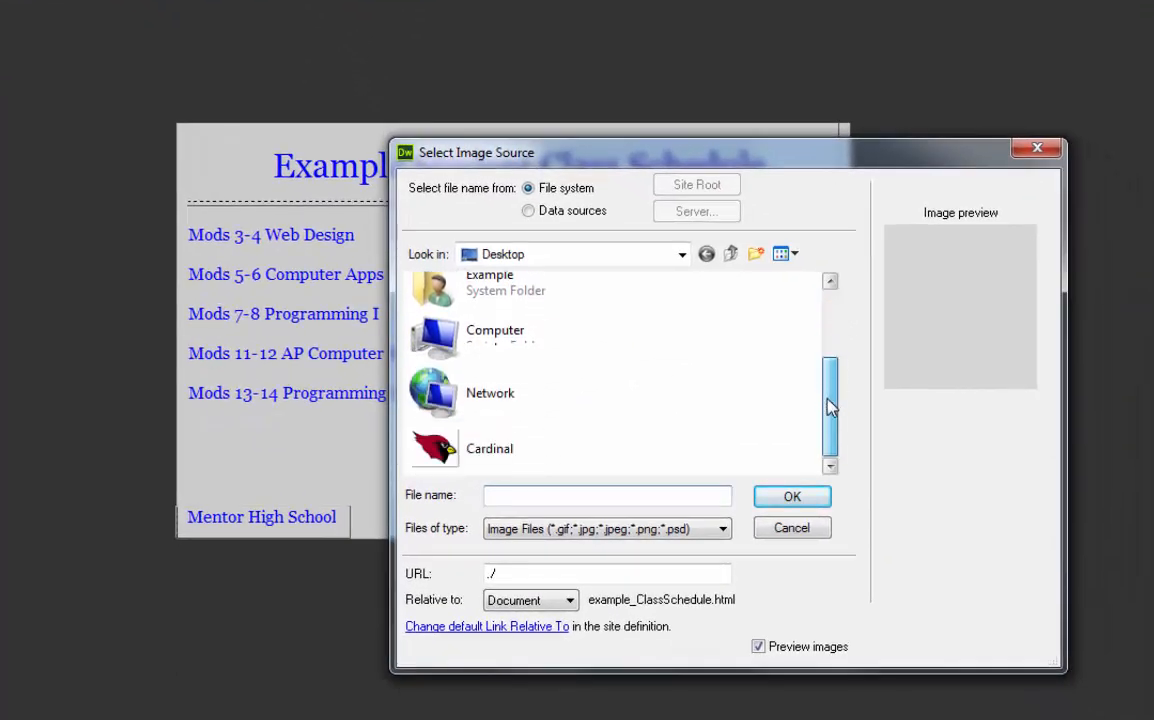
{"action": "left_click", "coordinate": [505, 452]}
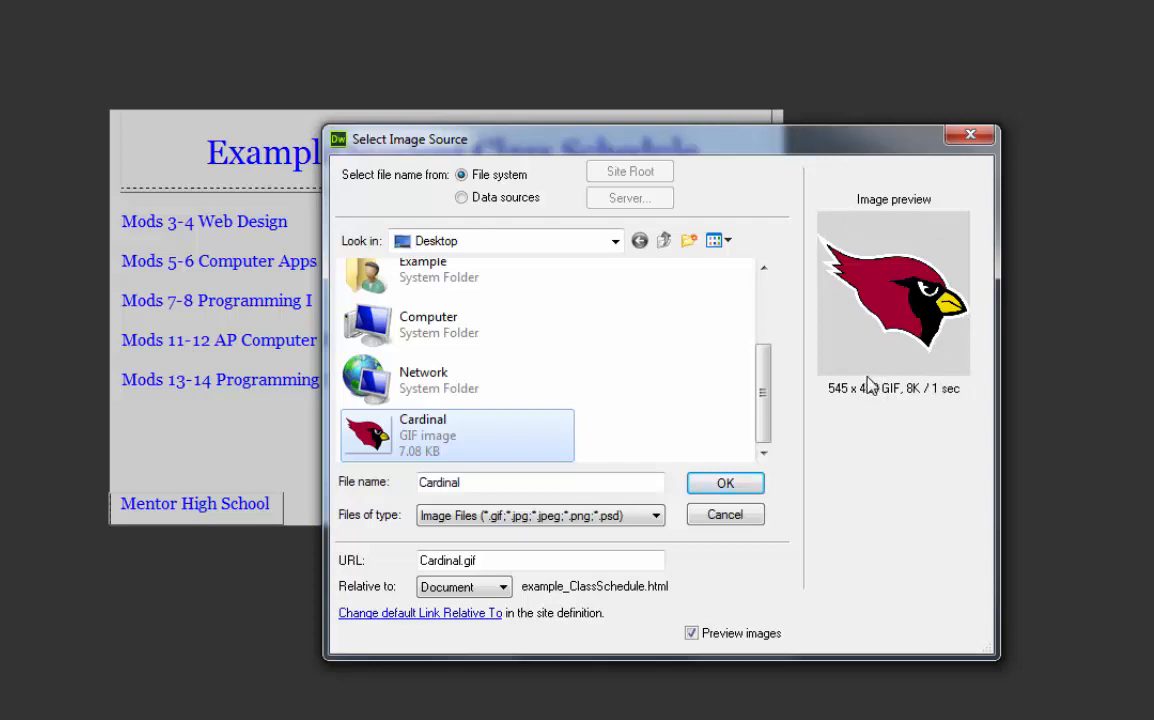
{"action": "left_click", "coordinate": [722, 485]}
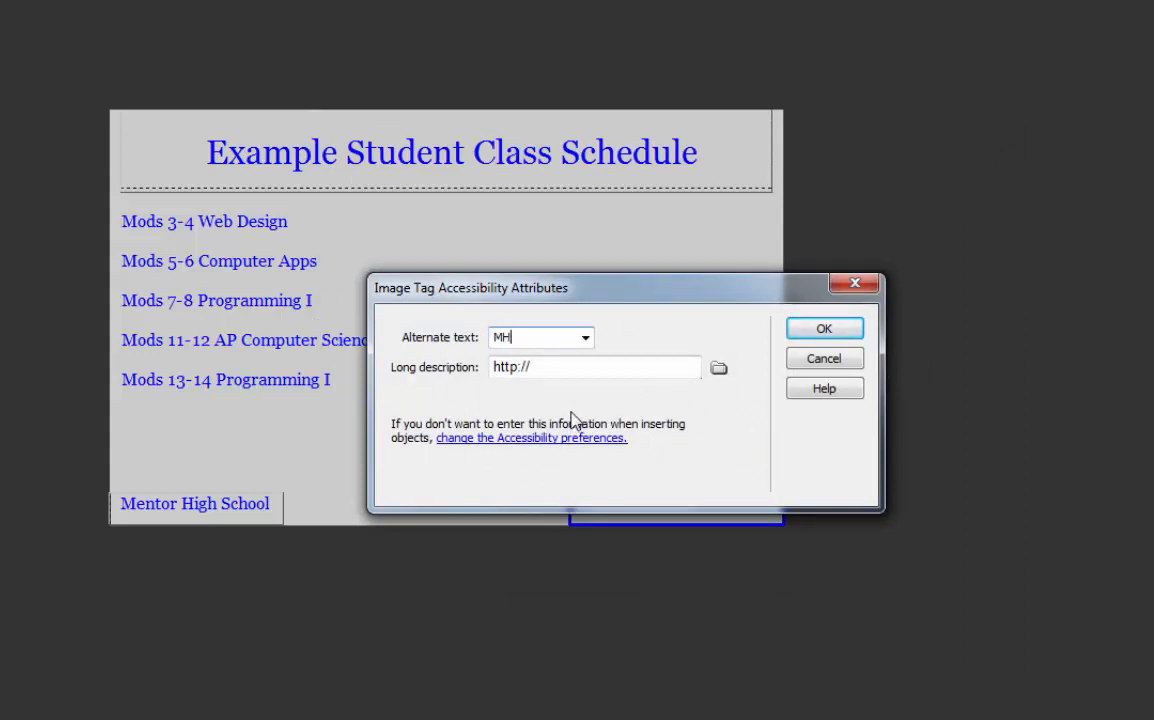
{"action": "type", "text": "MHS Cardinal"}
{"action": "left_click", "coordinate": [823, 329]}
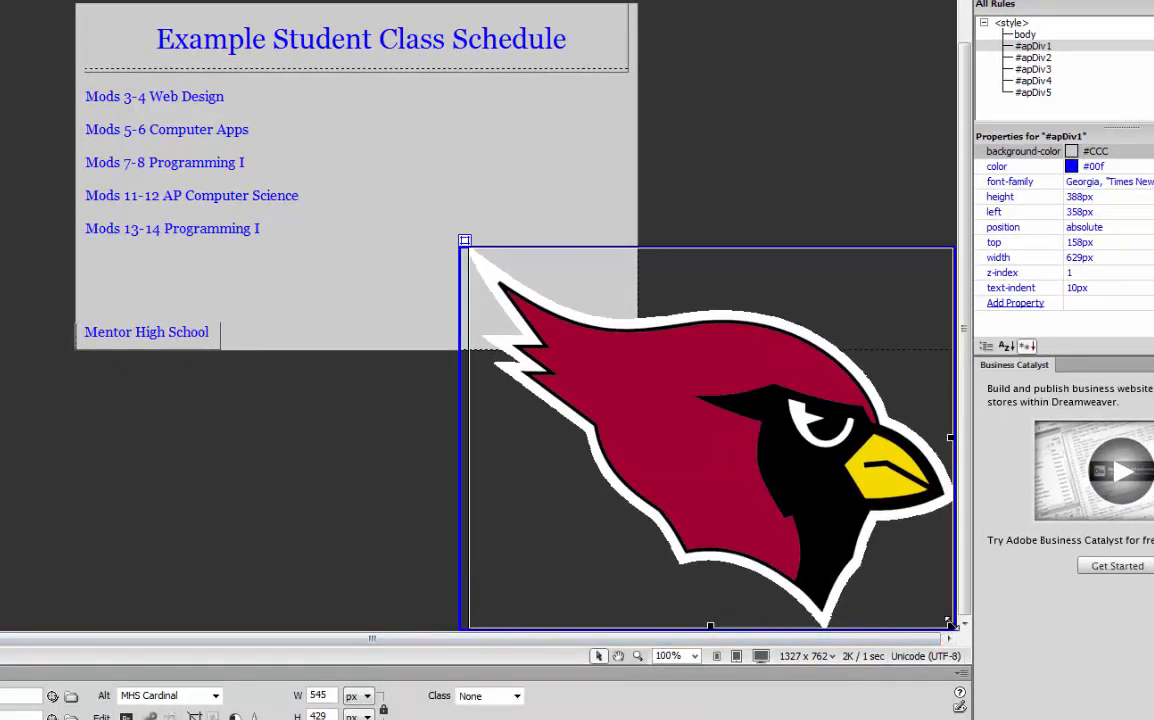
Step: Scale the Cardinal image down to about 121 by 98 px and apply the Paragraph format to it
{"action": "left_click_drag", "start_coordinate": [946, 622], "coordinate": [571, 331]}
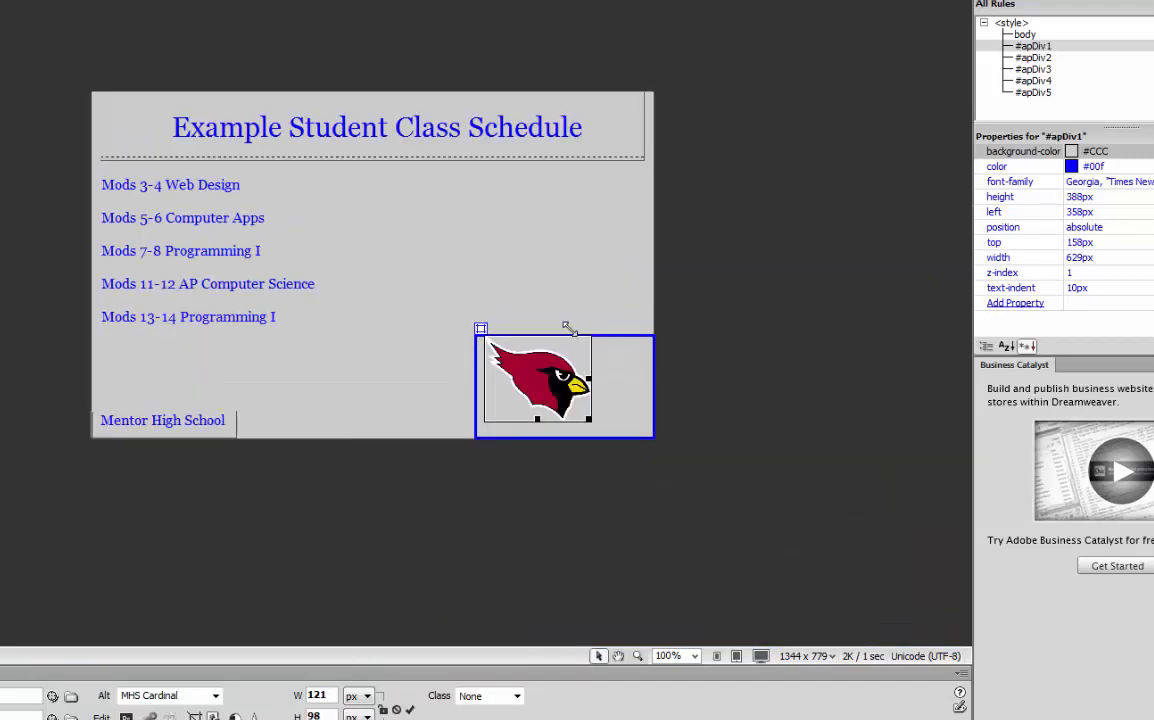
{"action": "left_click", "coordinate": [609, 402]}
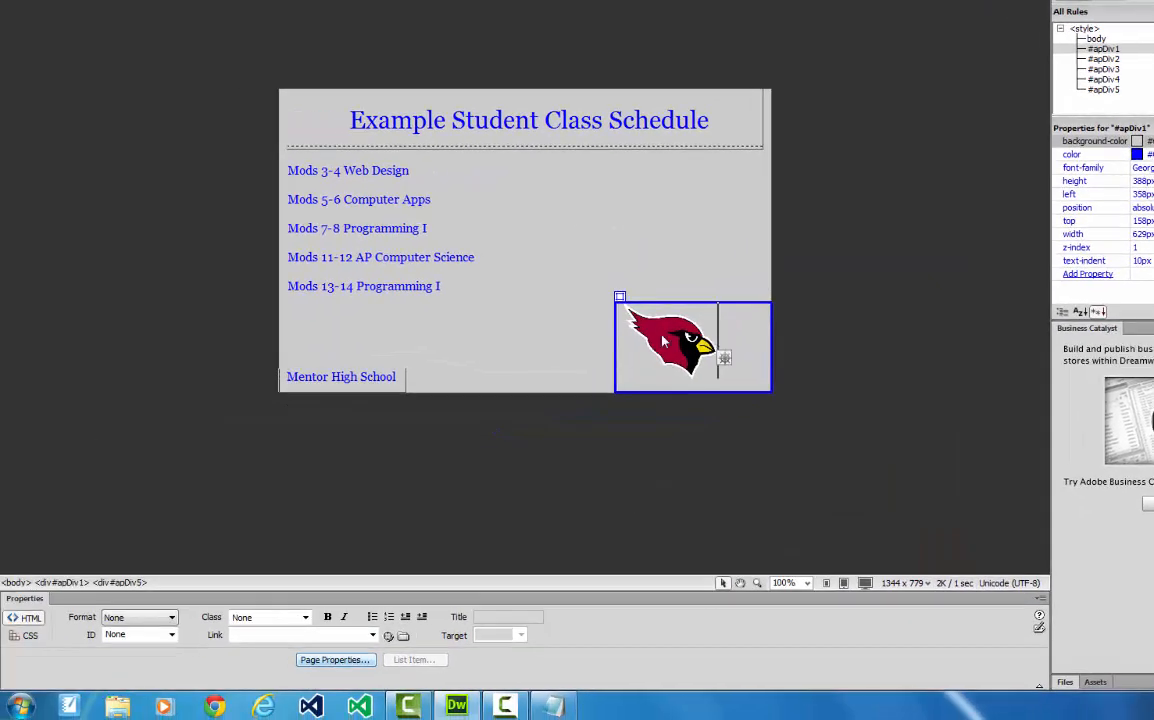
{"action": "left_click", "coordinate": [150, 617]}
{"action": "left_click", "coordinate": [162, 637]}
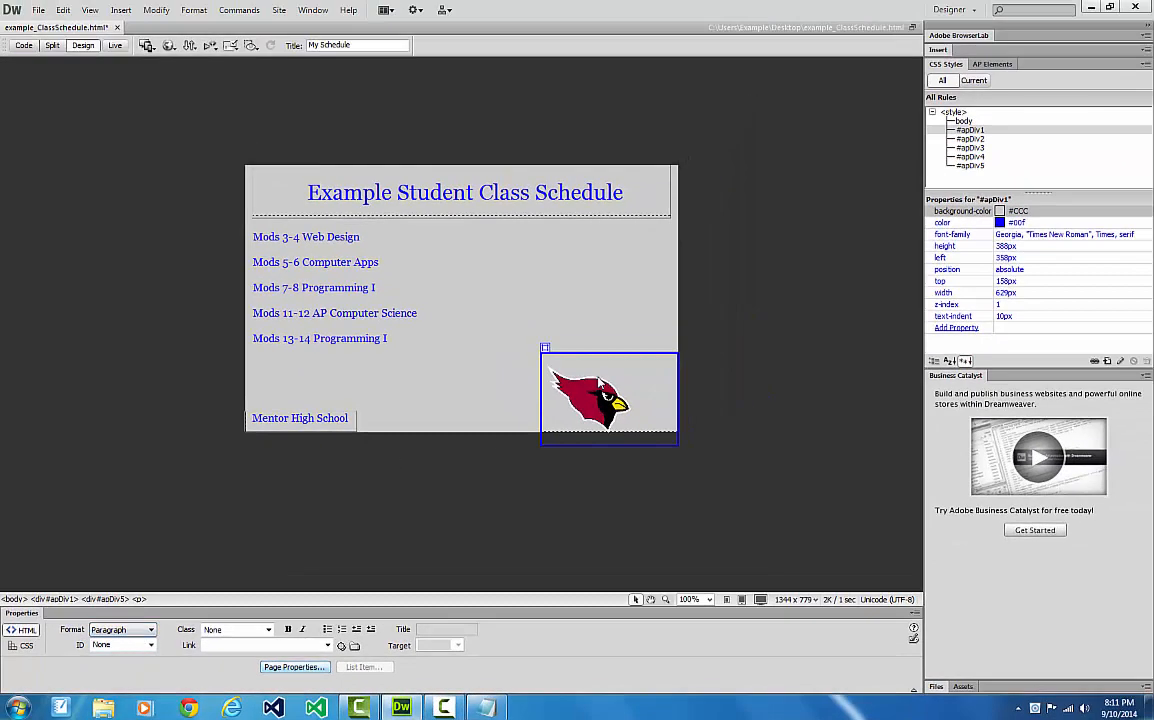
Step: Center the Cardinal image horizontally within its AP Div
{"action": "left_click", "coordinate": [160, 14]}
{"action": "mouse_move", "coordinate": [194, 12]}
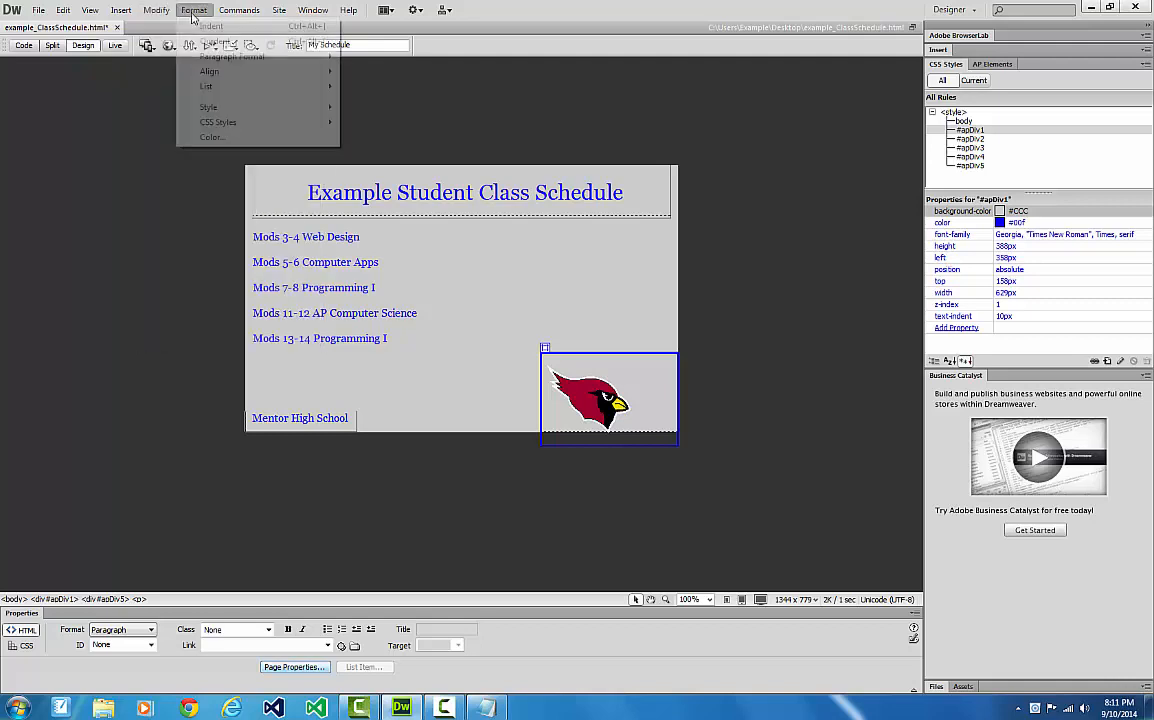
{"action": "mouse_move", "coordinate": [244, 76]}
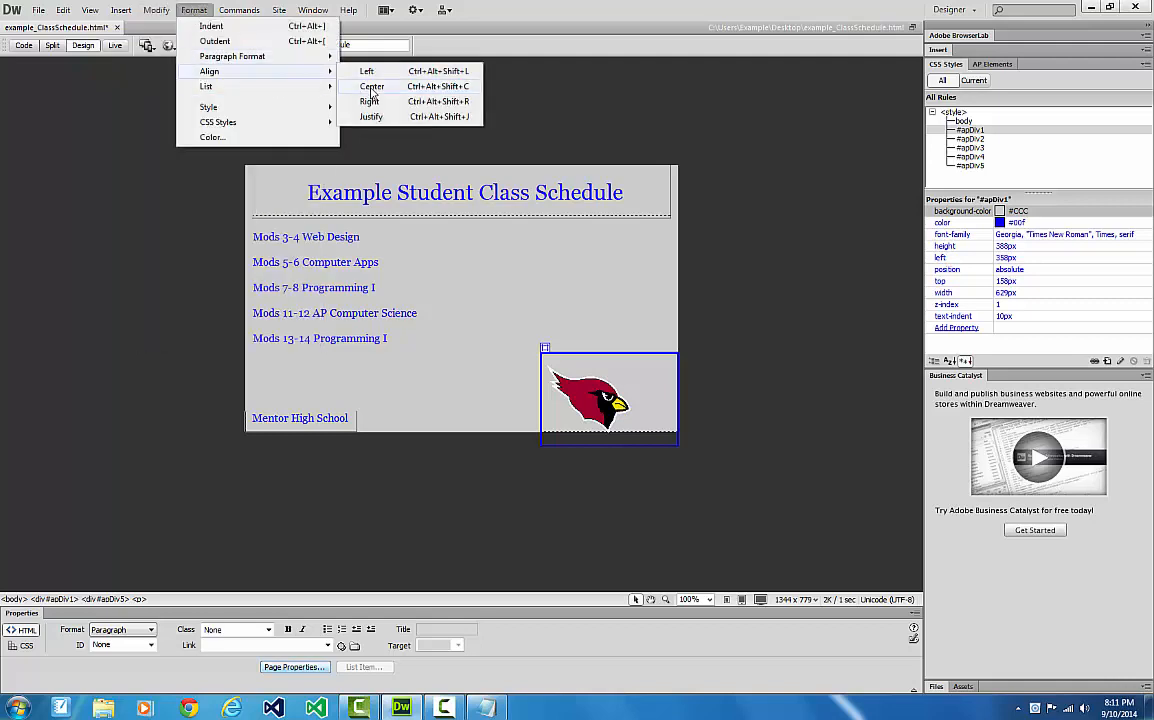
{"action": "left_click", "coordinate": [369, 101]}
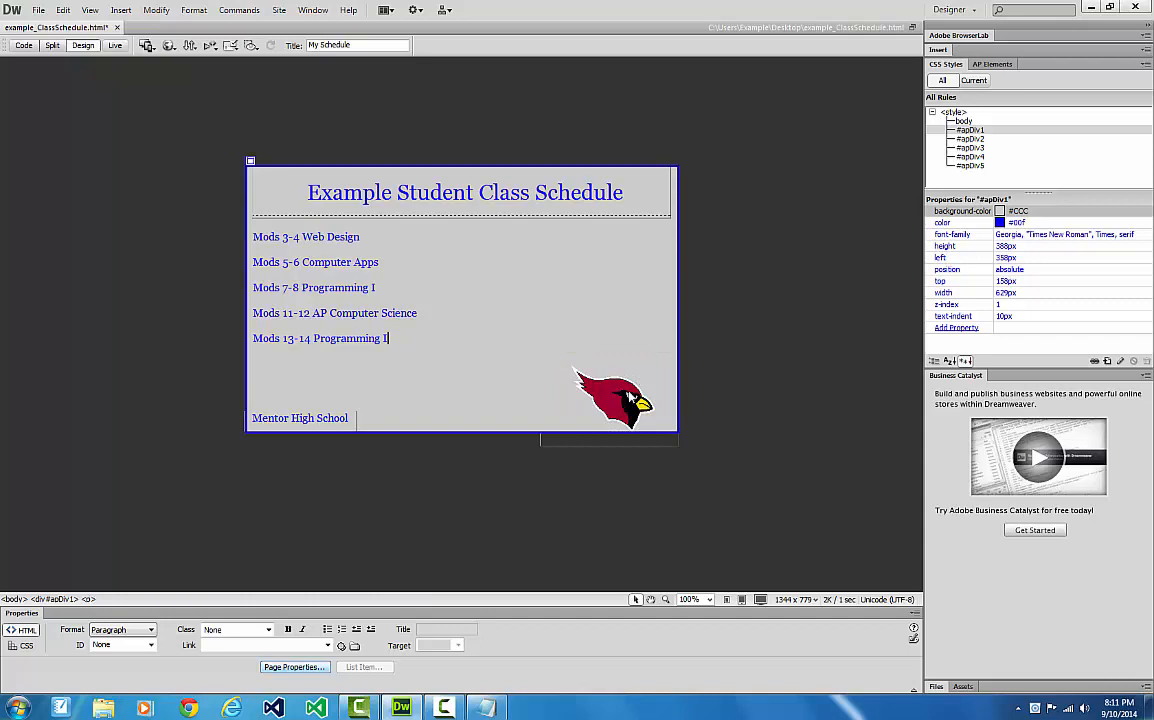
Step: Resize the Cardinal image's AP Div to about 160 px wide and 112 px high
{"action": "left_click", "coordinate": [550, 350]}
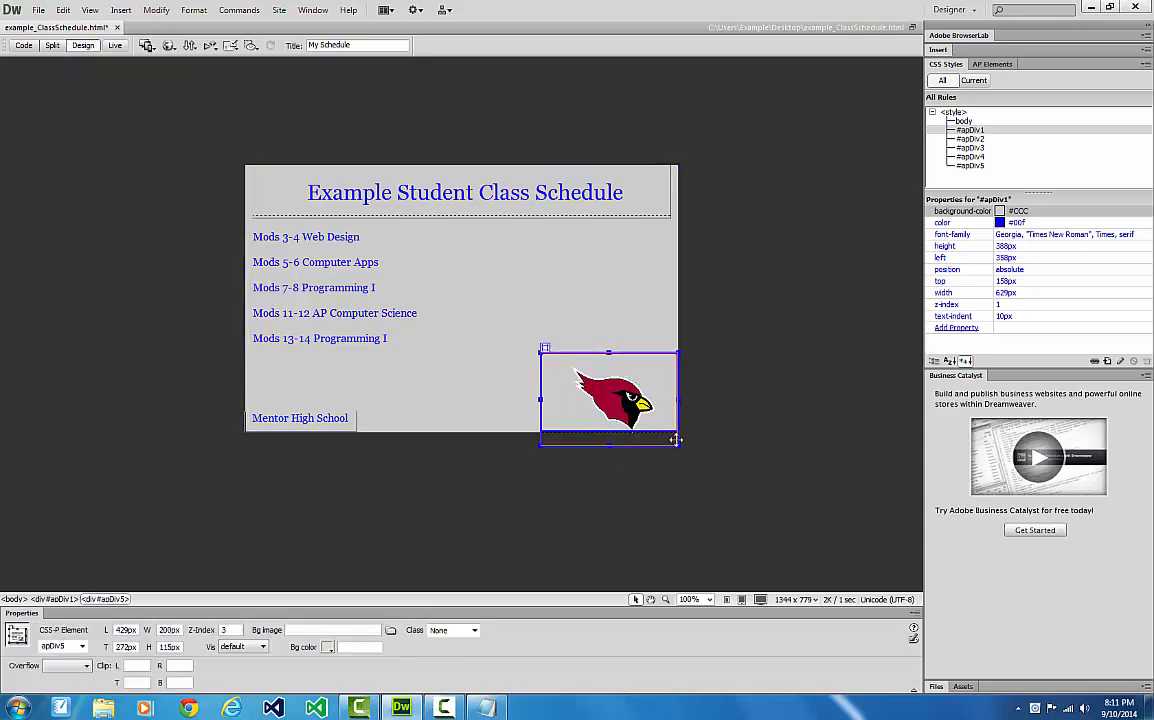
{"action": "left_click_drag", "start_coordinate": [679, 445], "coordinate": [664, 427]}
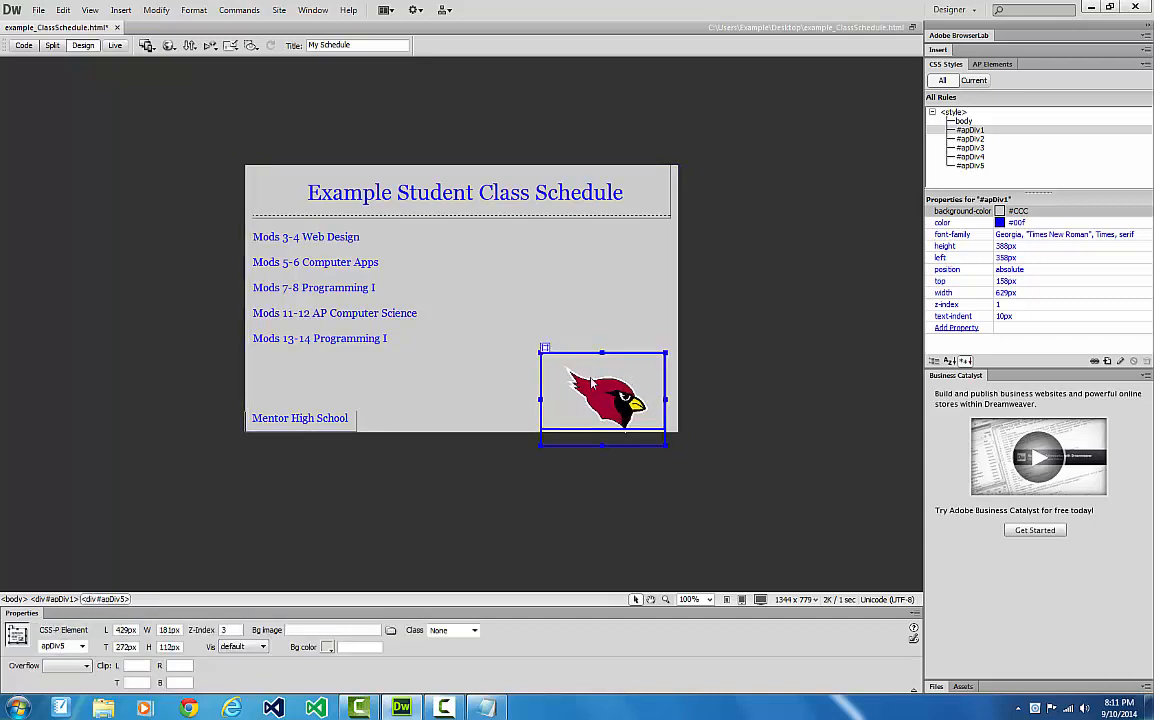
{"action": "left_click_drag", "start_coordinate": [542, 350], "coordinate": [556, 351]}
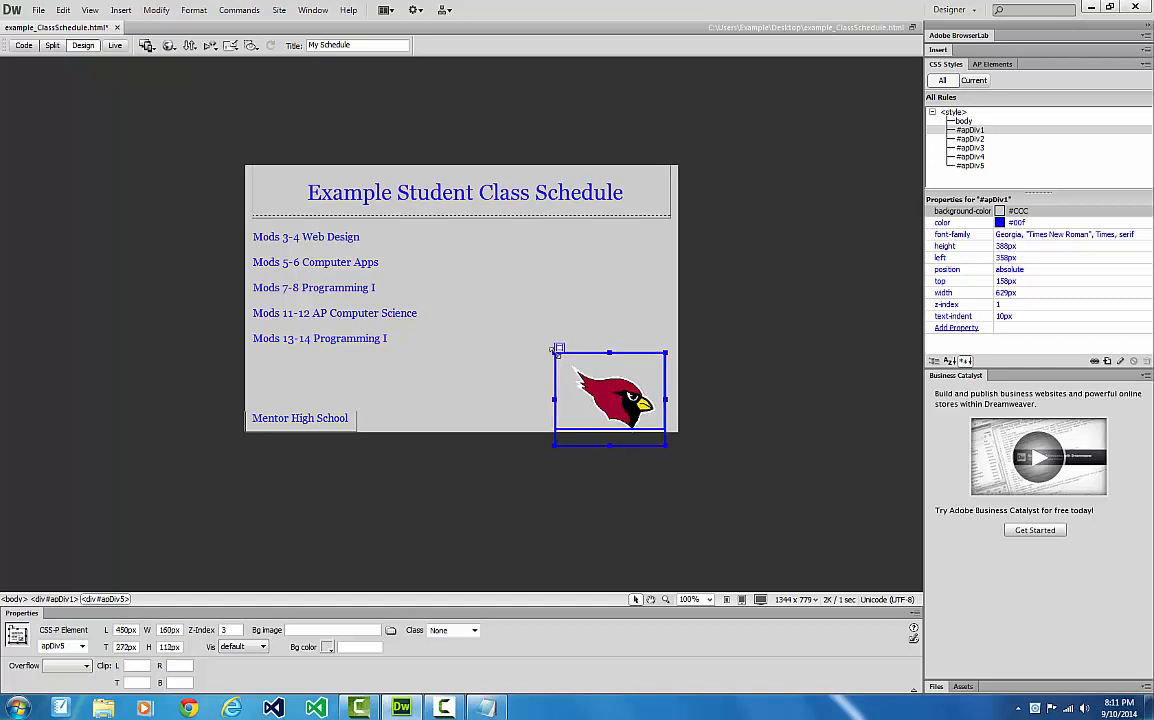
Step: Move the Cardinal AP Div into the schedule box's lower-right corner, at left 474 px and top 266 px, and deselect it
{"action": "left_click_drag", "start_coordinate": [628, 352], "coordinate": [645, 355]}
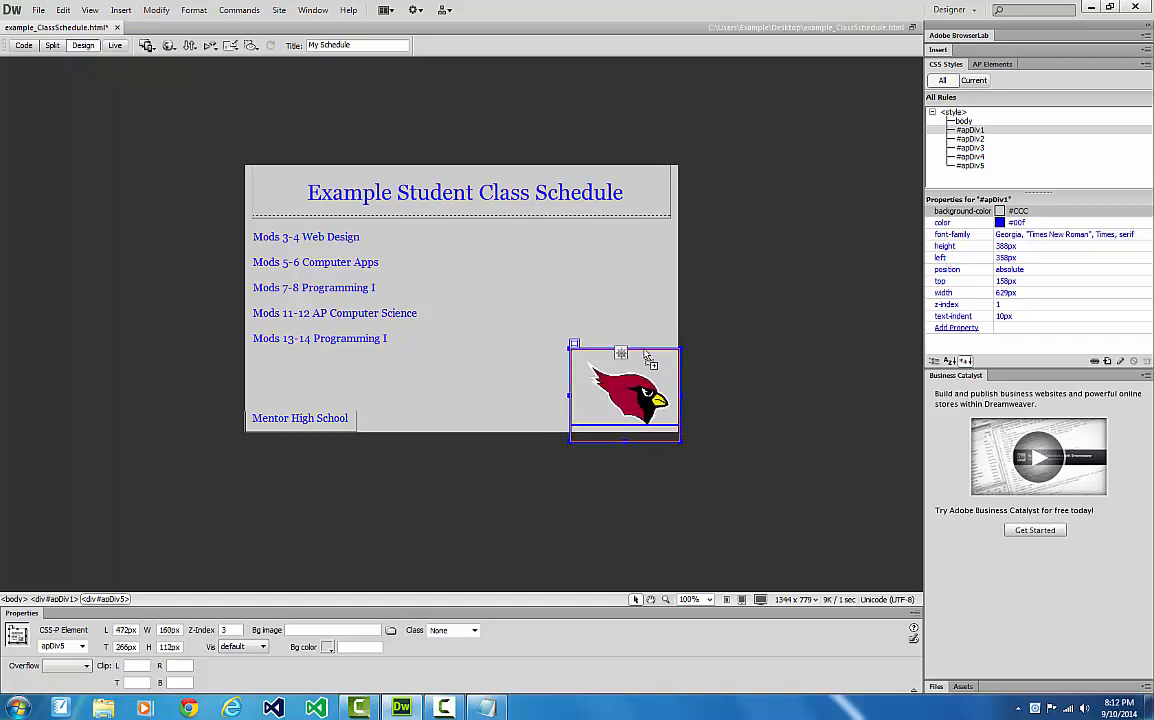
{"action": "key", "text": "Right"}
{"action": "key", "text": "Down"}
{"action": "key", "text": "Down"}
{"action": "key", "text": "Down"}
{"action": "key", "text": "Down"}
{"action": "key", "text": "Right"}
{"action": "key", "text": "Right"}
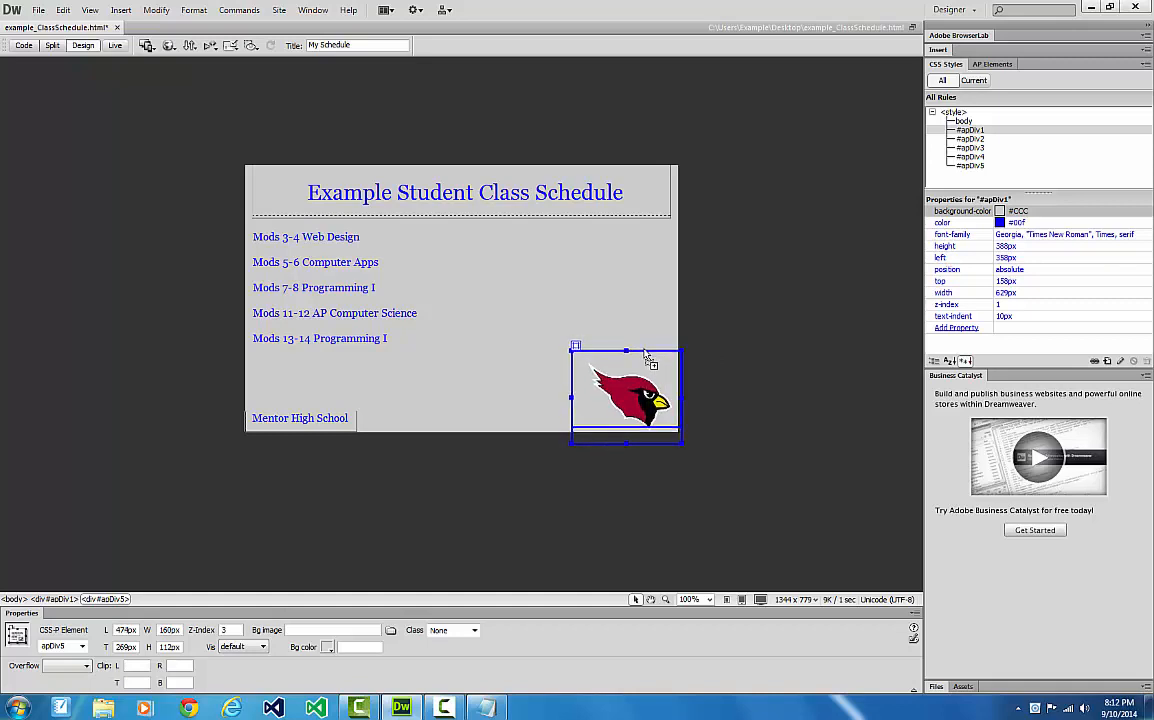
{"action": "key", "text": "Up"}
{"action": "key", "text": "Up"}
{"action": "key", "text": "Up"}
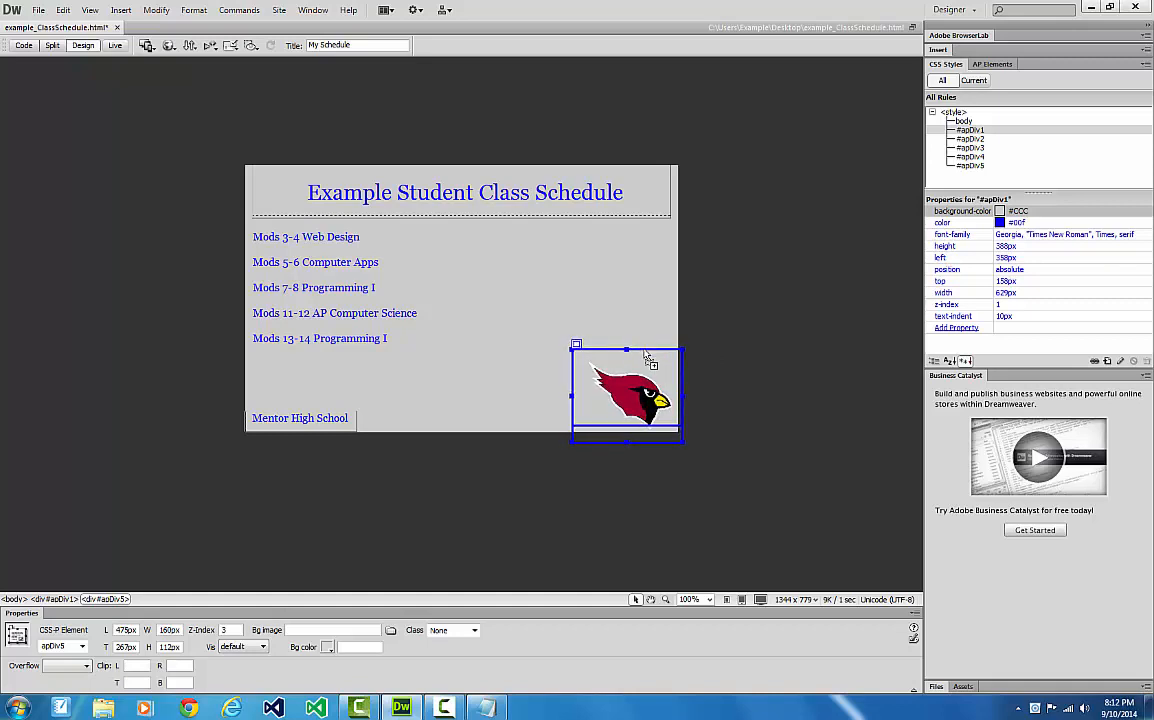
{"action": "key", "text": "Left"}
{"action": "key", "text": "Up"}
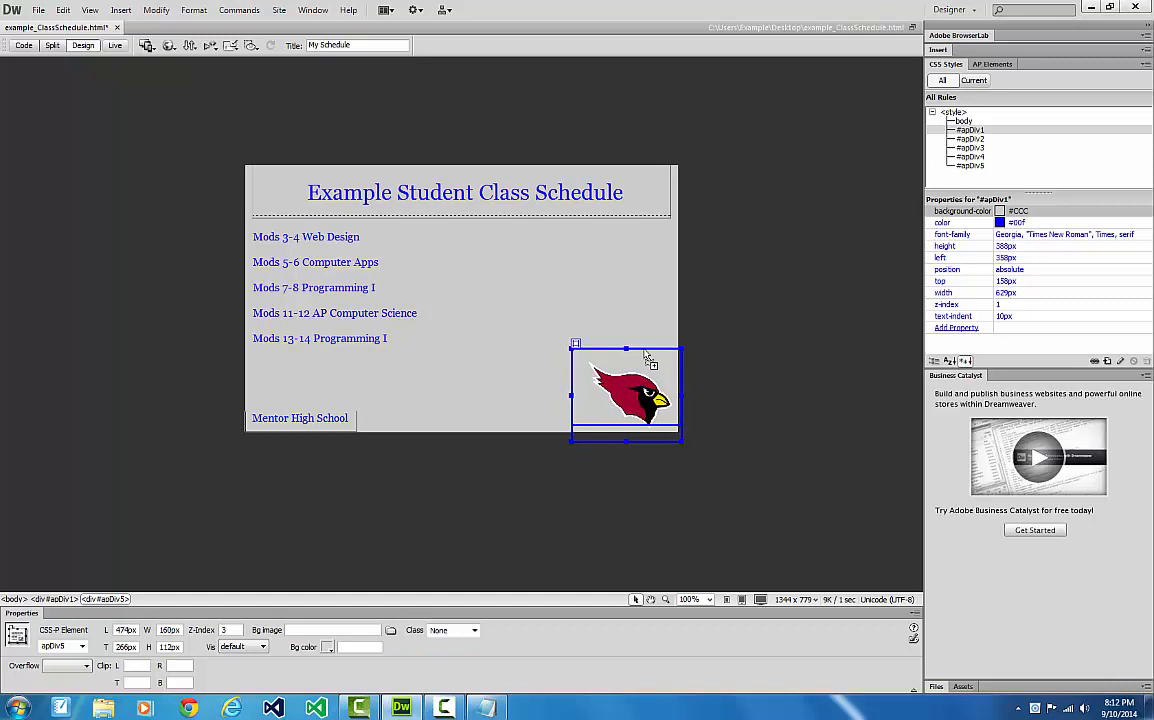
{"action": "left_click", "coordinate": [626, 319]}
{"action": "left_click", "coordinate": [771, 362]}
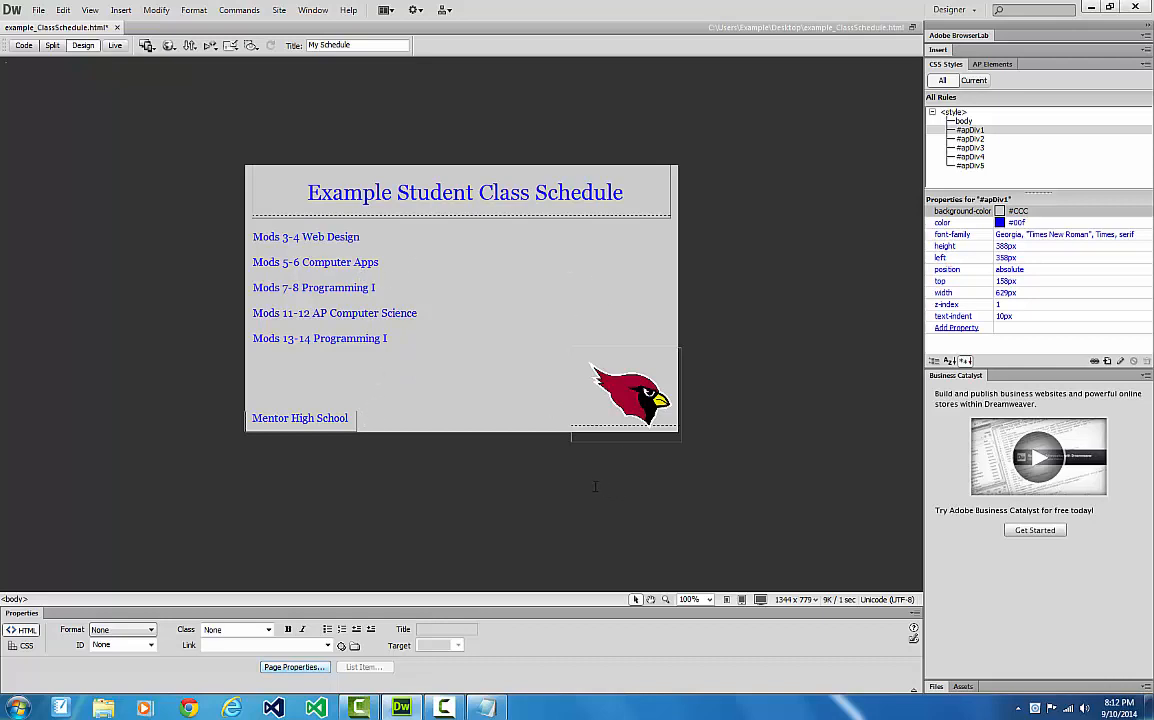
Step: Save the changes to example_ClassSchedule and preview the page in Chrome
{"action": "left_click", "coordinate": [169, 45]}
{"action": "left_click", "coordinate": [200, 78]}
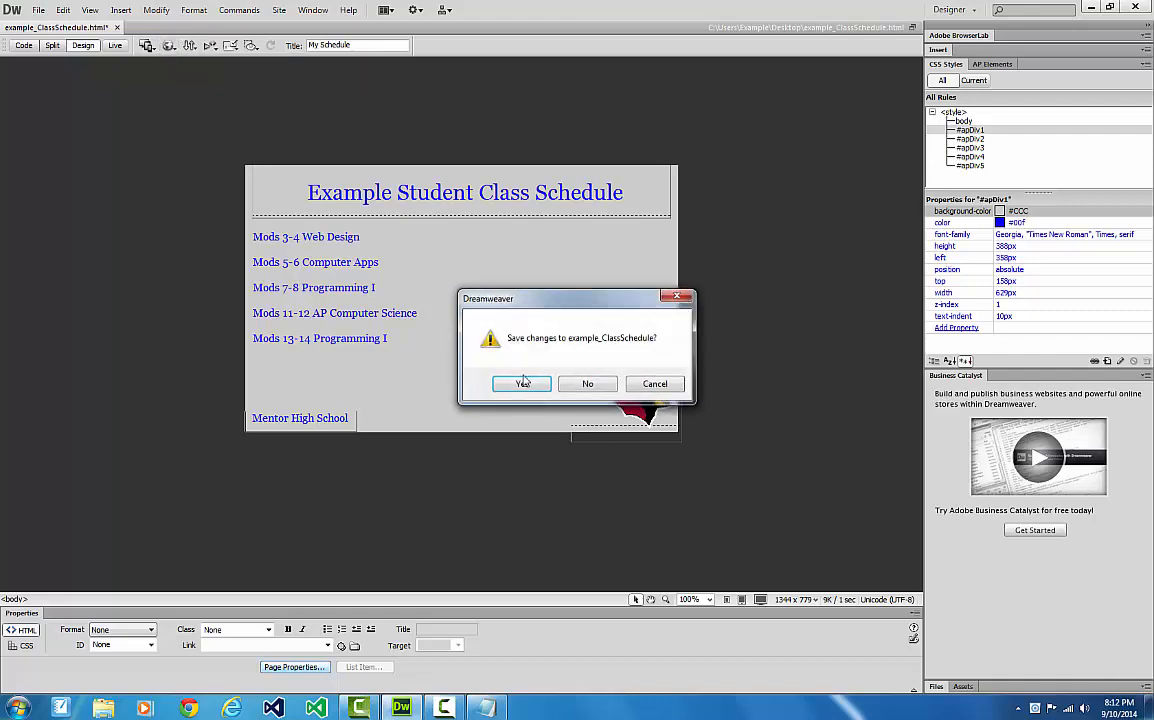
{"action": "left_click", "coordinate": [478, 345]}
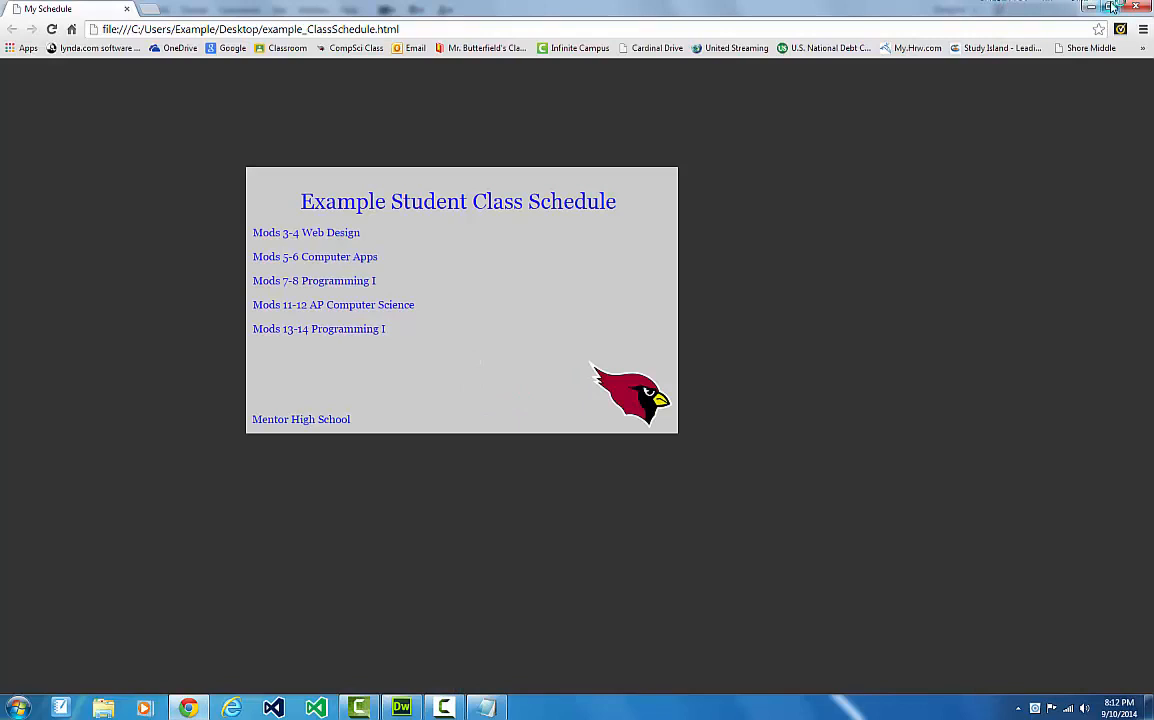
Step: Shrink the browser window and resize it to check how the schedule page displays at different window sizes
{"action": "key", "text": "super+Left"}
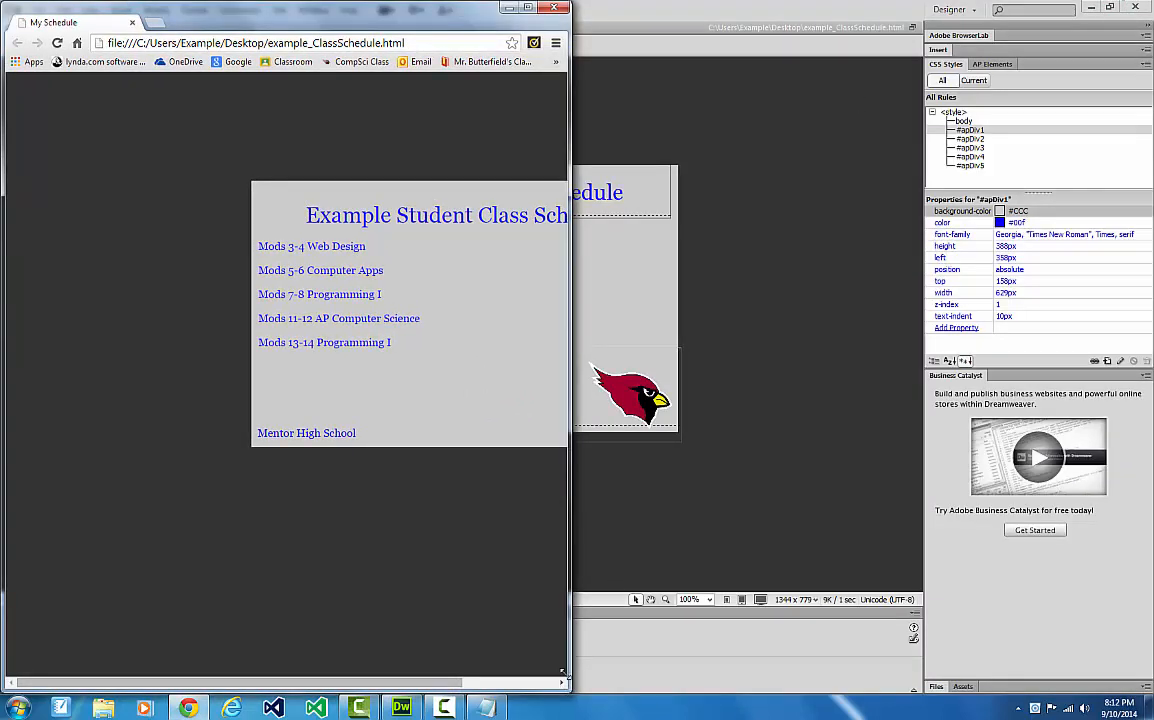
{"action": "left_click_drag", "start_coordinate": [569, 689], "coordinate": [824, 507]}
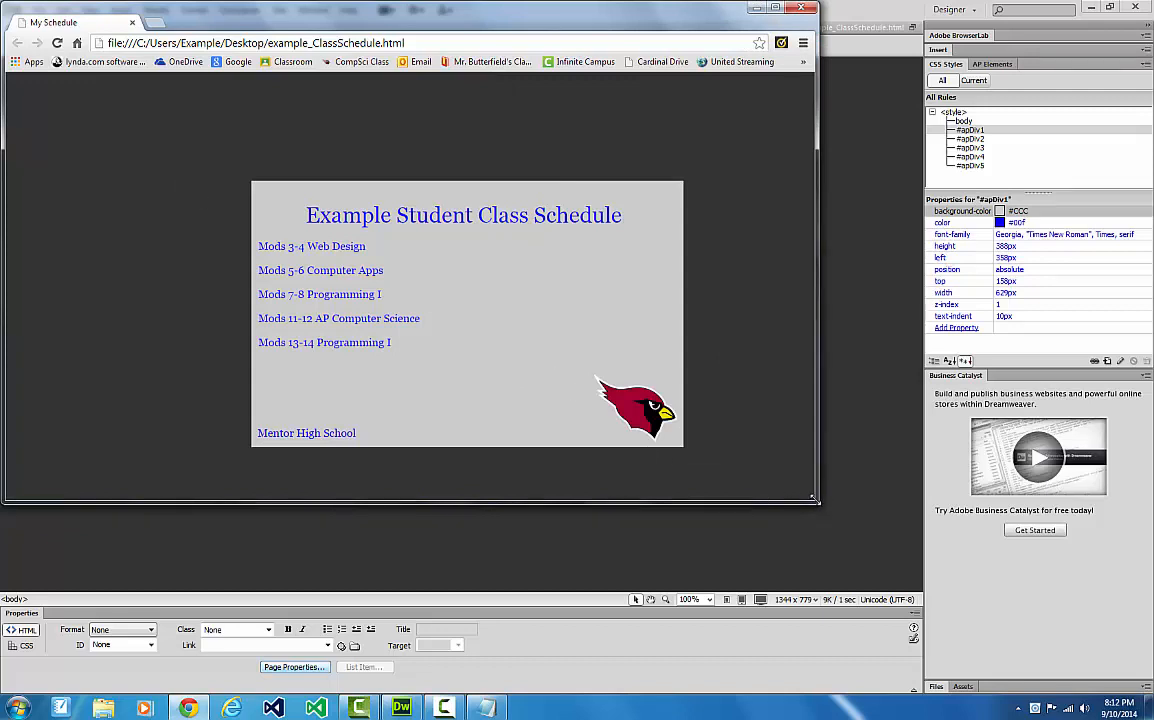
{"action": "left_click_drag", "start_coordinate": [815, 503], "coordinate": [916, 597]}
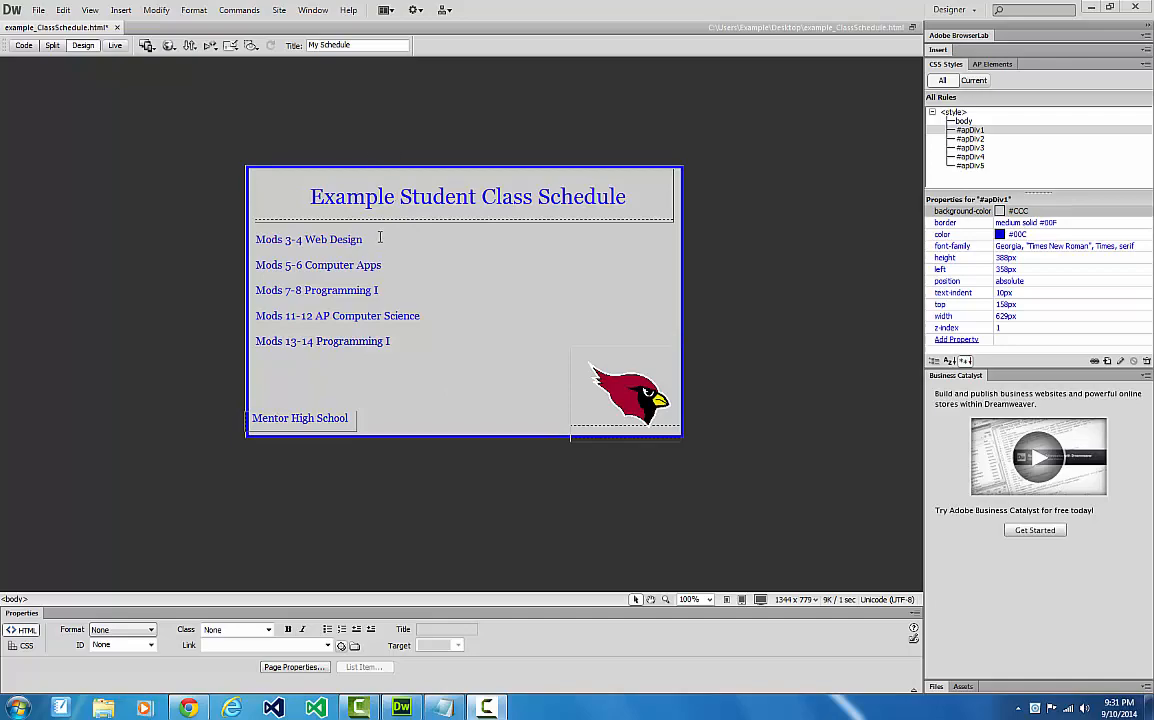
Step: Back in Dreamweaver, set the text color of the #apDiv1 rule to black (#000) and apply the rule definition
{"action": "left_click", "coordinate": [940, 131]}
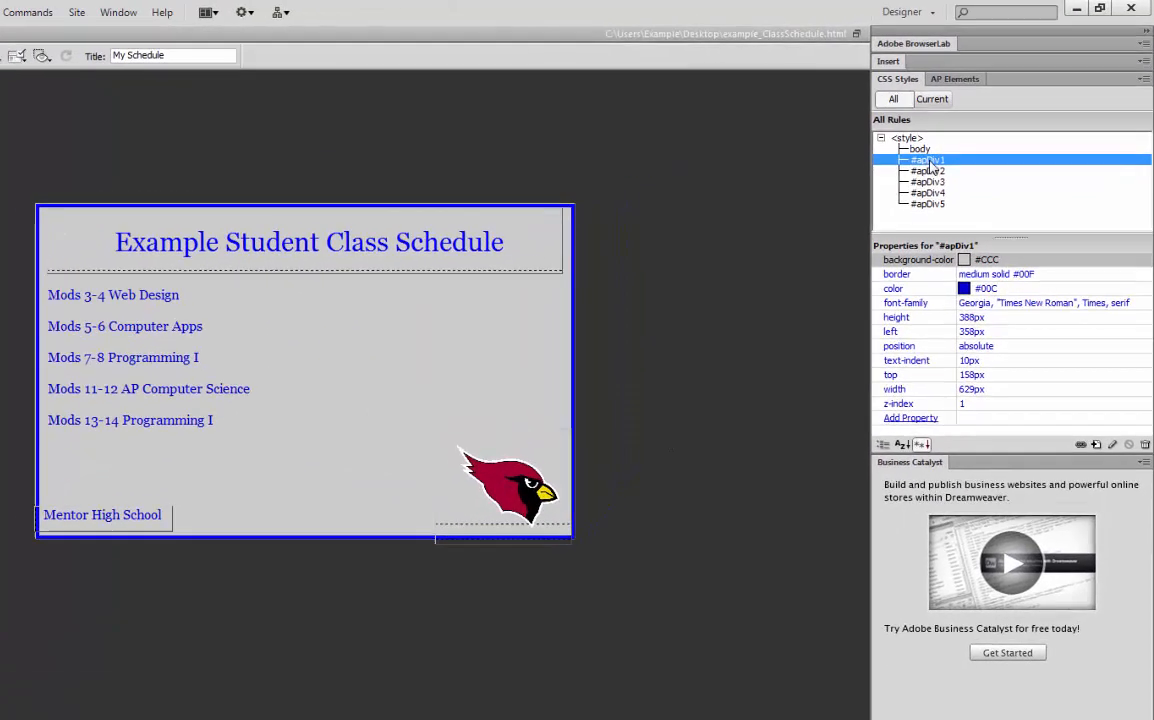
{"action": "double_click", "coordinate": [928, 163]}
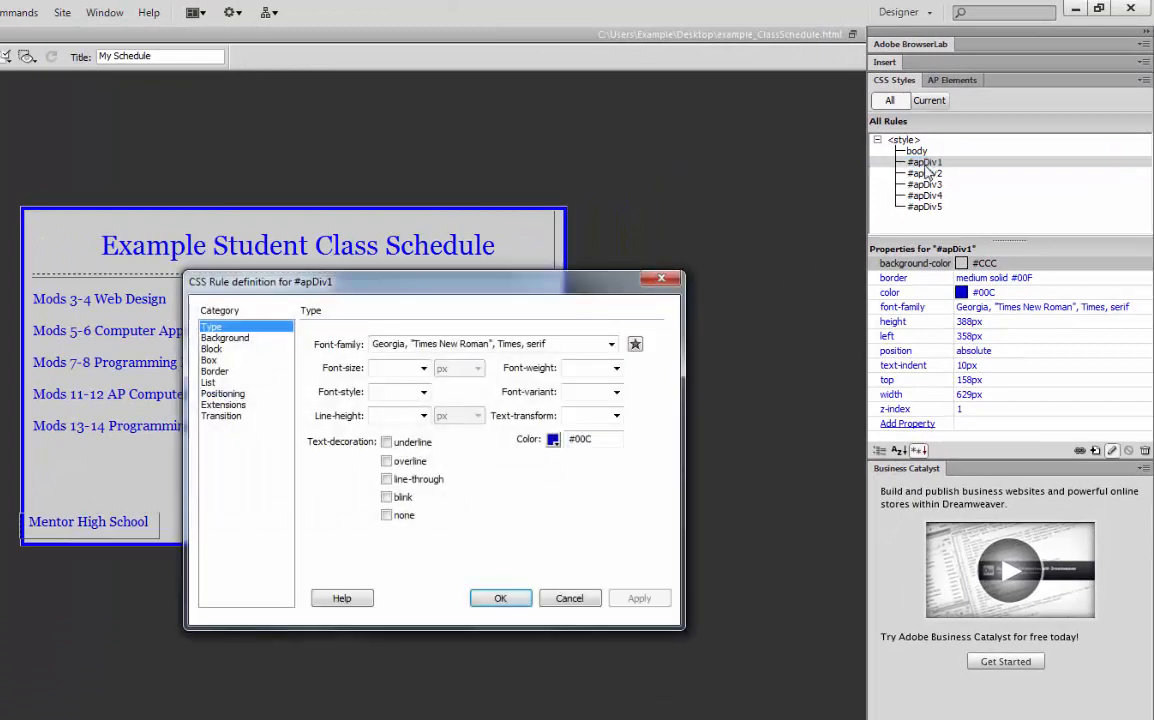
{"action": "left_click", "coordinate": [552, 440]}
{"action": "left_click", "coordinate": [553, 466]}
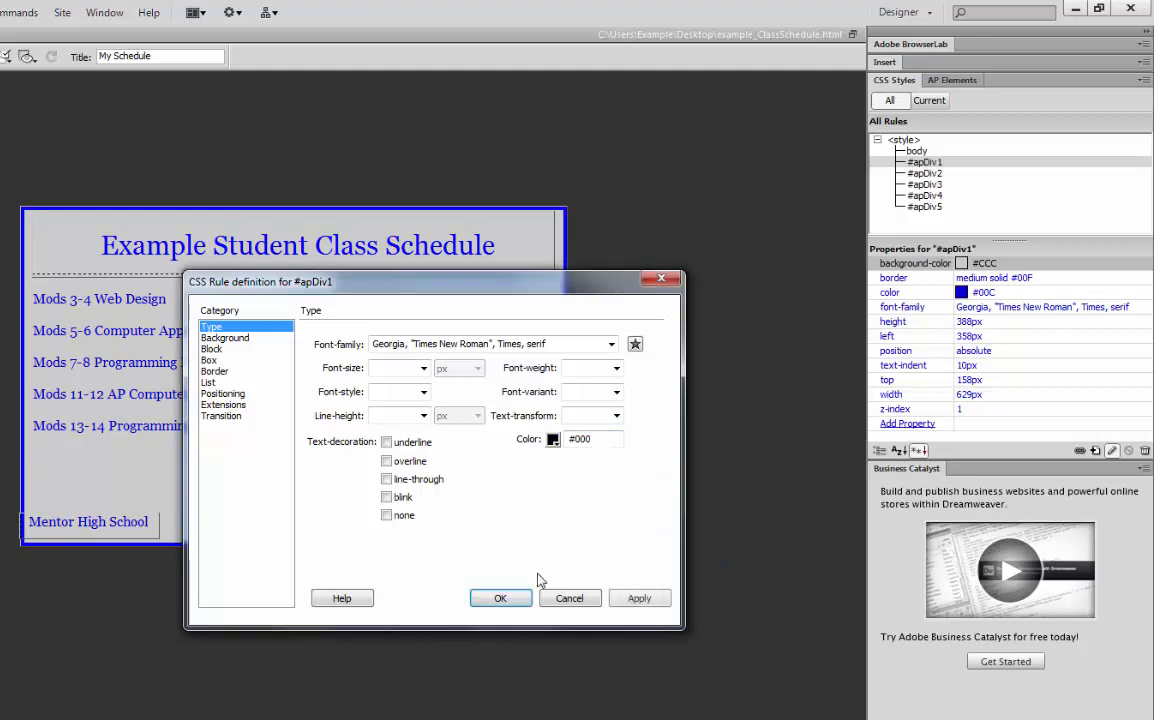
{"action": "left_click", "coordinate": [640, 599]}
{"action": "left_click", "coordinate": [516, 600]}
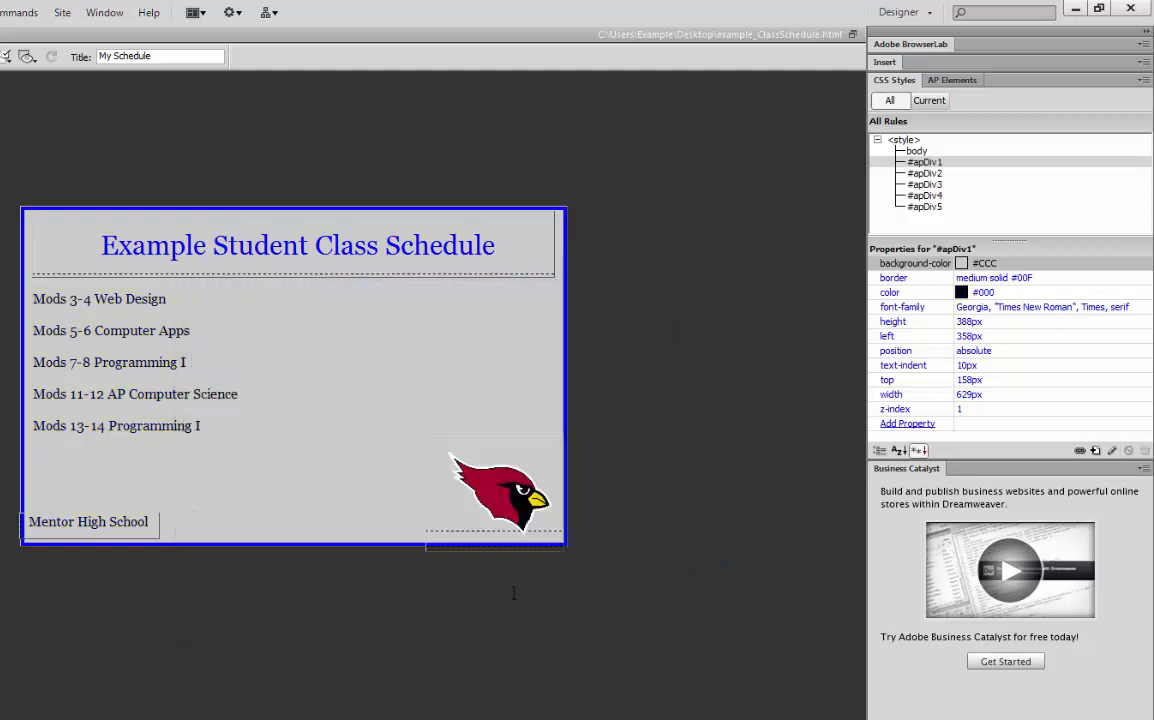
Step: Set the heading AP Div's text color in the #apDiv2 rule to black (#000)
{"action": "left_click", "coordinate": [38, 203]}
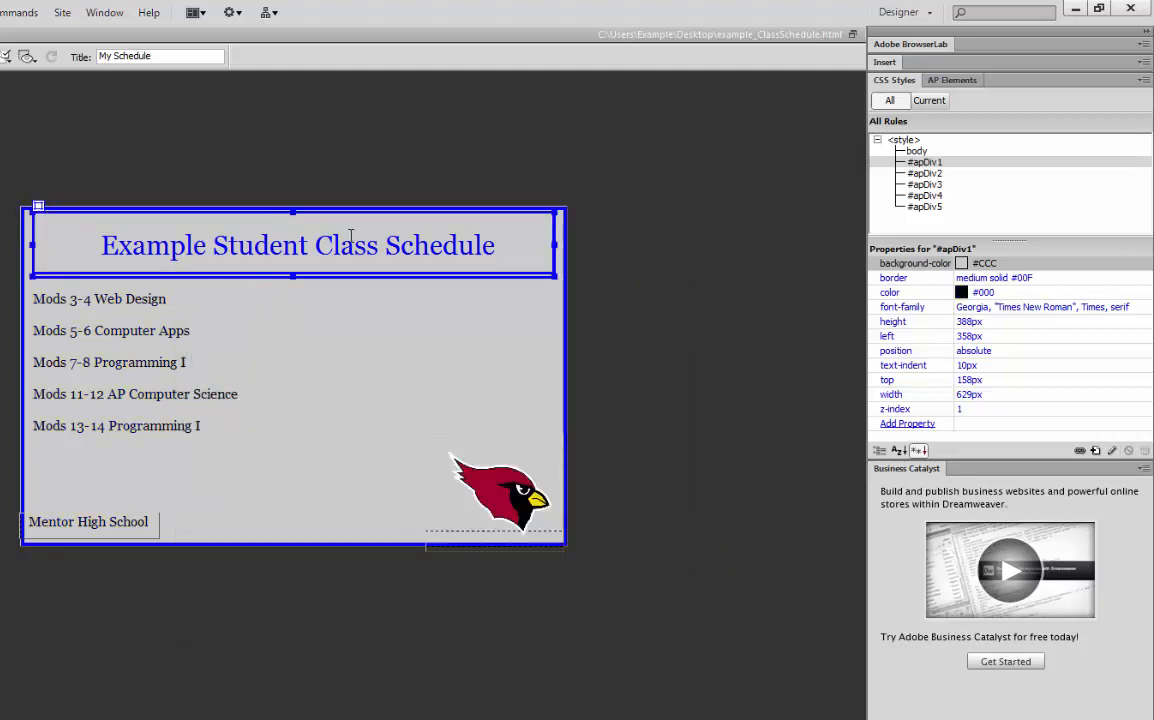
{"action": "left_click", "coordinate": [935, 174]}
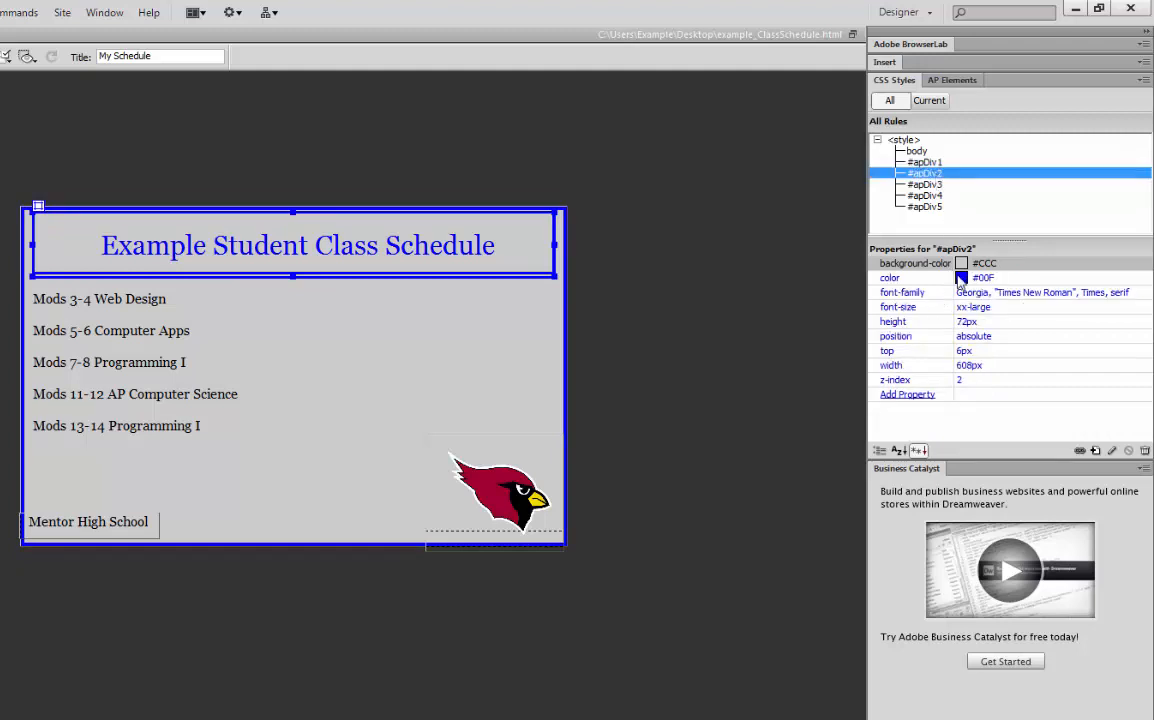
{"action": "left_click", "coordinate": [961, 277]}
{"action": "left_click", "coordinate": [960, 322]}
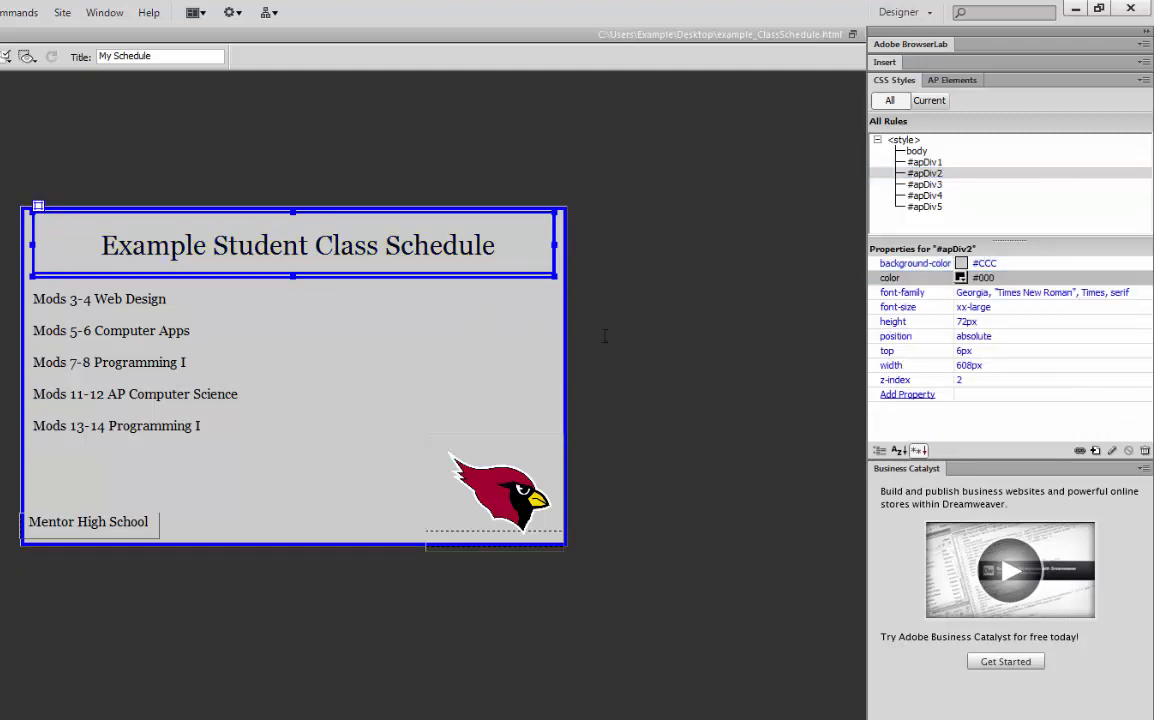
Step: Set the #apDiv1 rule's border color to white (#FFF) with a solid style on all sides, and apply it
{"action": "left_click", "coordinate": [452, 346]}
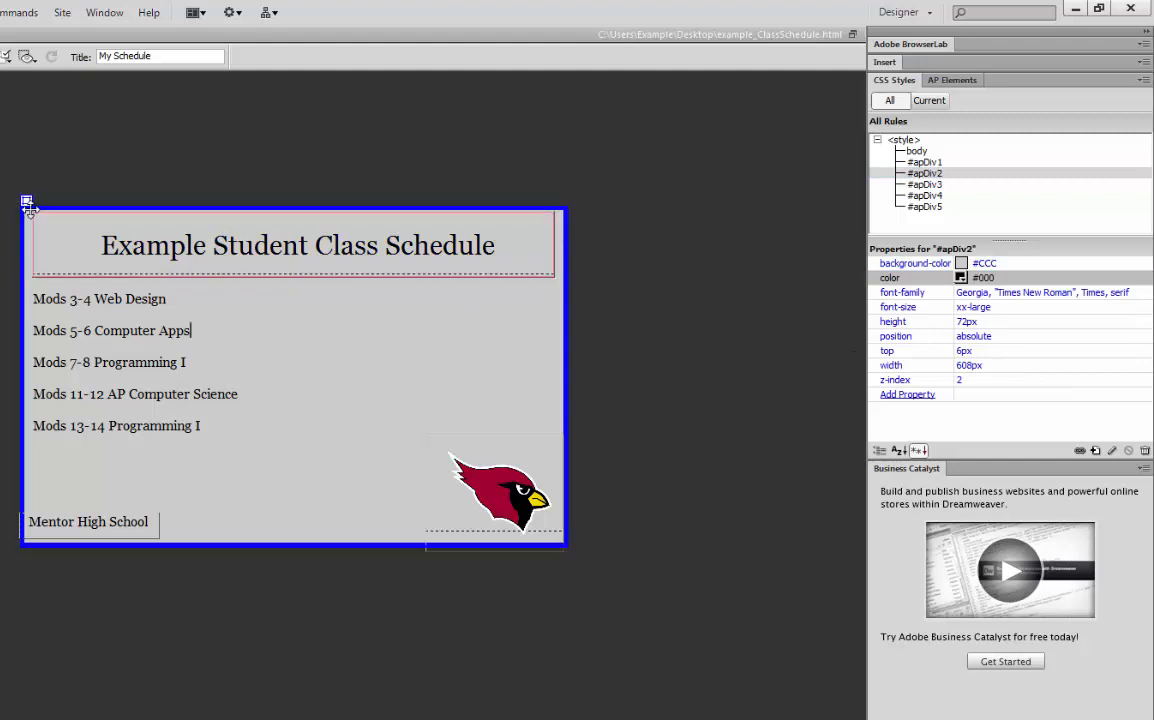
{"action": "left_click", "coordinate": [924, 162]}
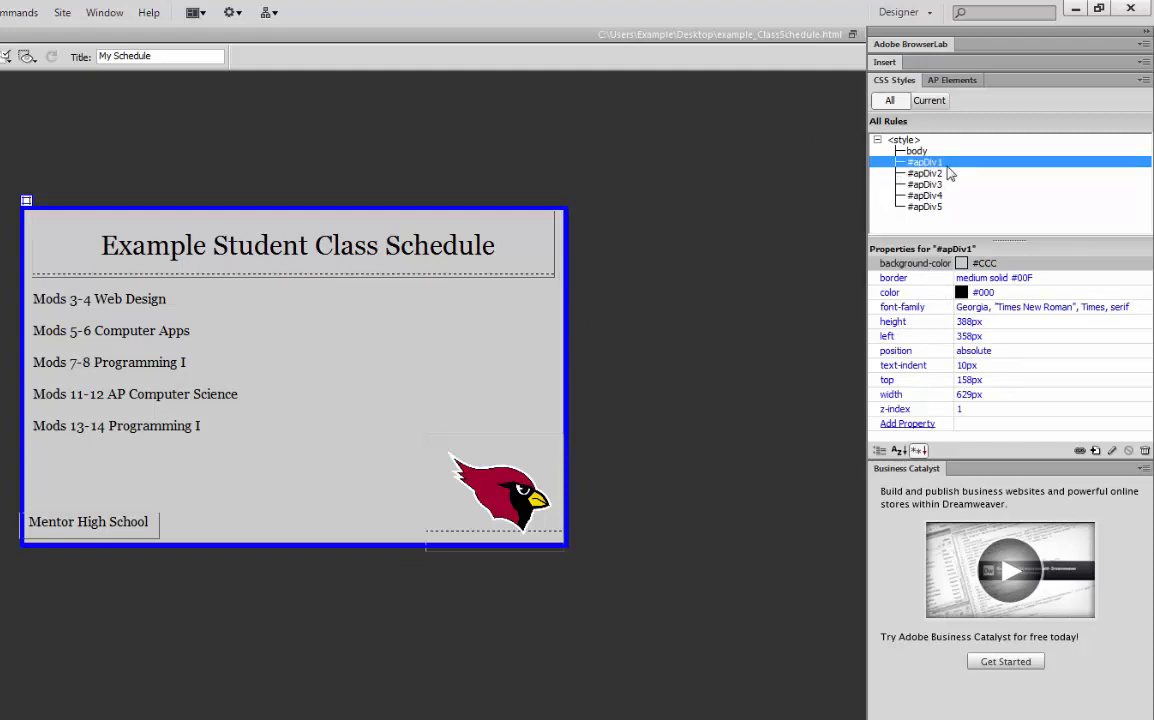
{"action": "double_click", "coordinate": [897, 166]}
{"action": "left_click", "coordinate": [214, 371]}
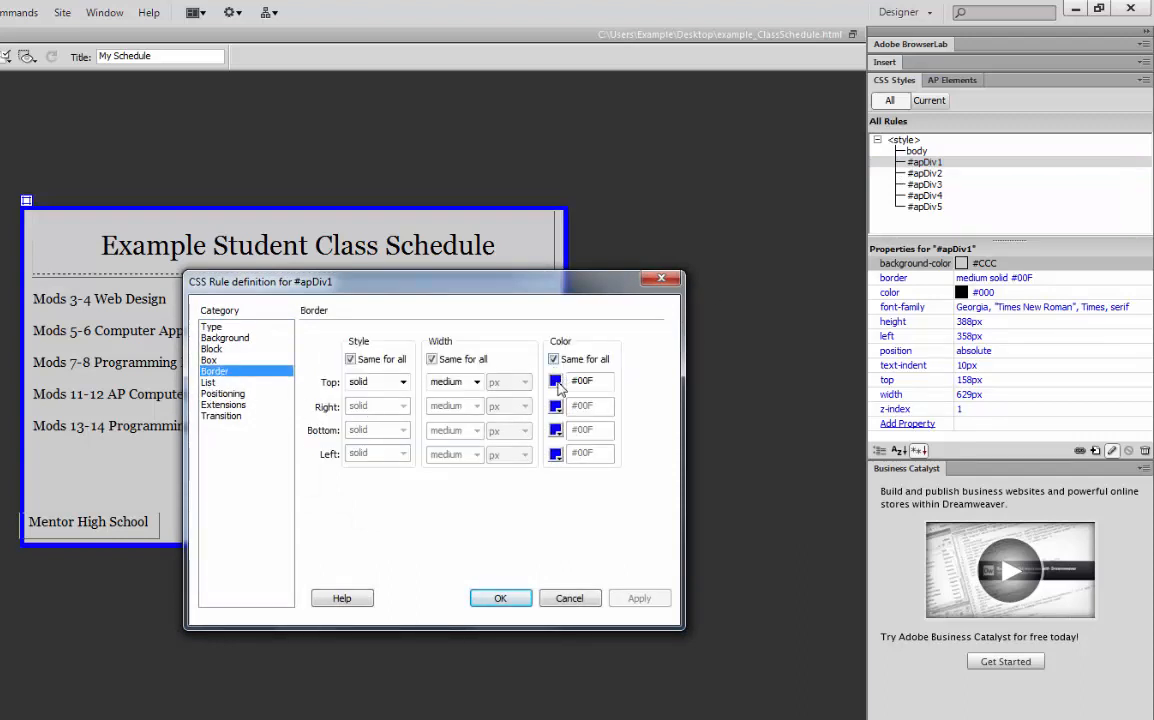
{"action": "left_click", "coordinate": [556, 381]}
{"action": "left_click", "coordinate": [562, 410]}
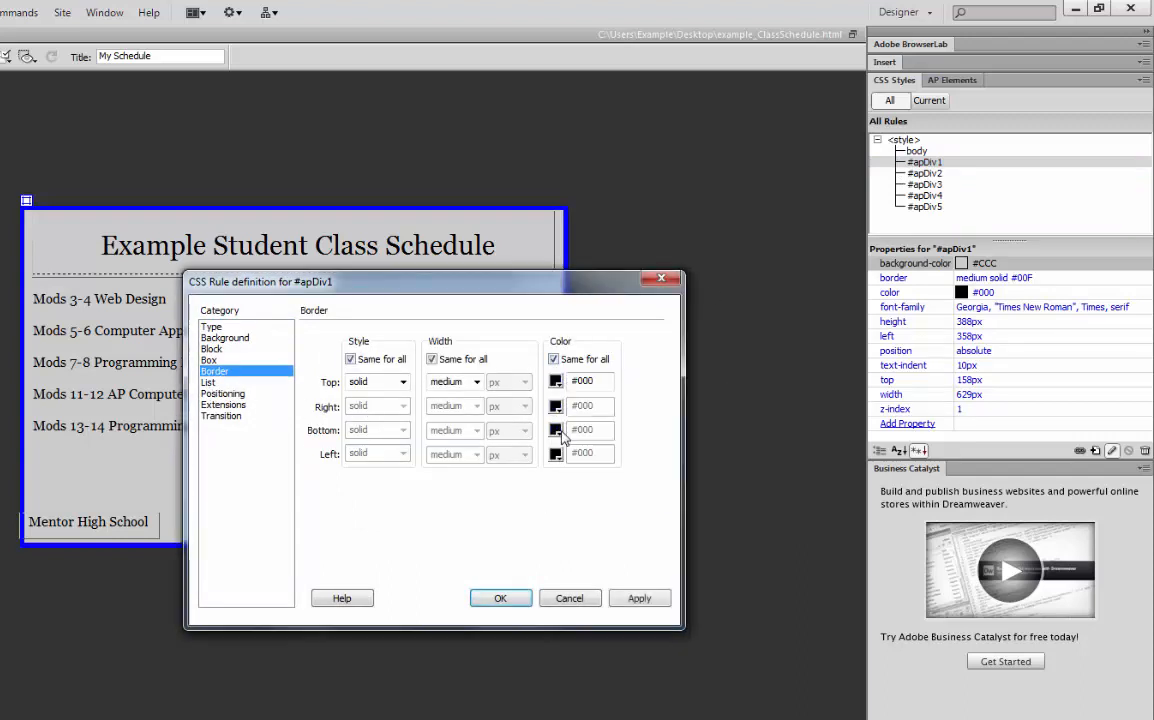
{"action": "left_click", "coordinate": [556, 381]}
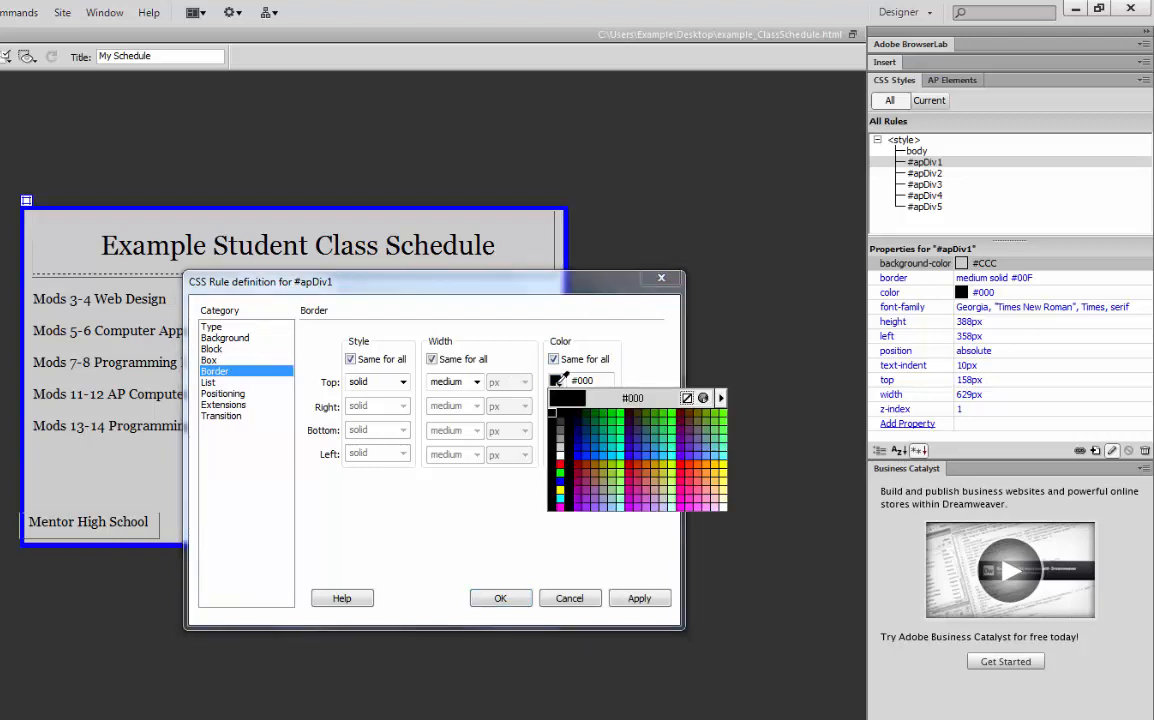
{"action": "left_click", "coordinate": [549, 469]}
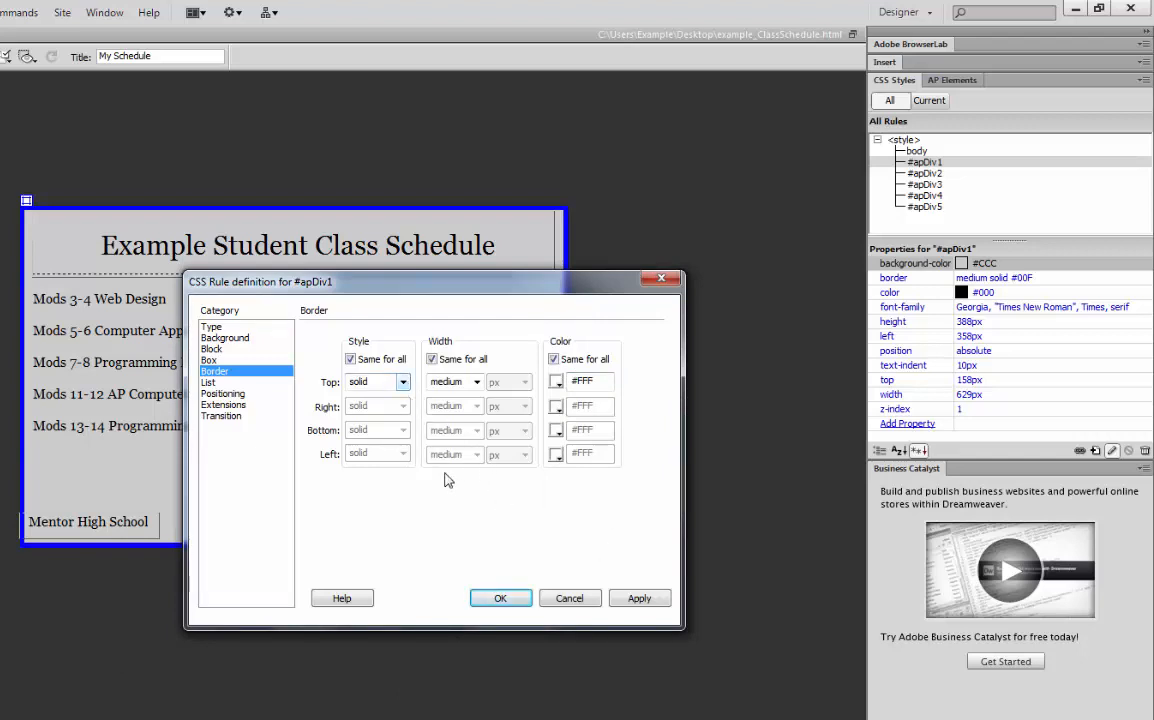
{"action": "left_click", "coordinate": [403, 382]}
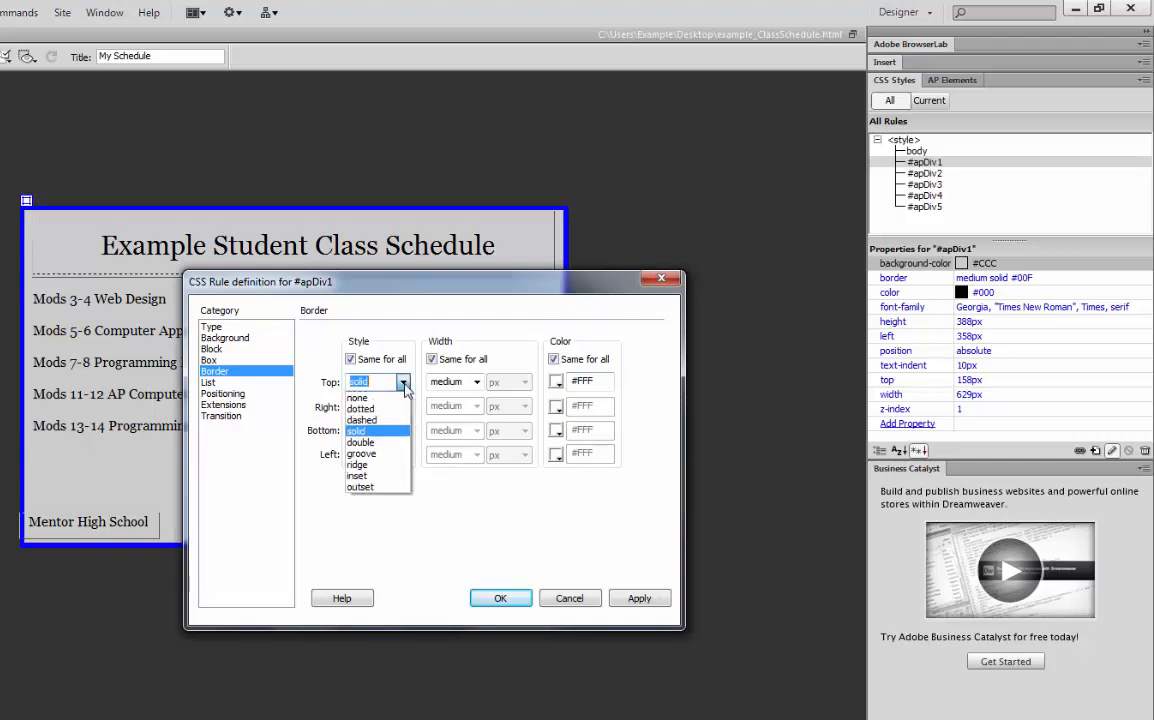
{"action": "left_click", "coordinate": [373, 431]}
{"action": "left_click", "coordinate": [643, 599]}
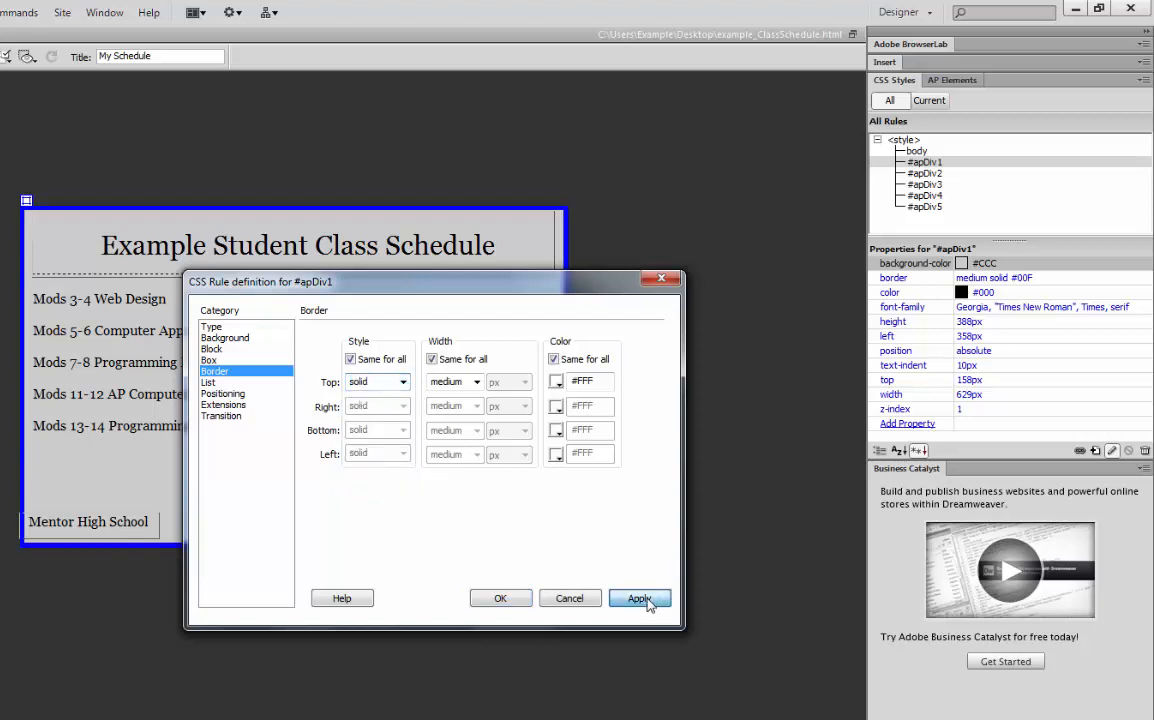
Step: Set the #apDiv1 border width to thick on all sides and confirm the rule definition
{"action": "left_click", "coordinate": [477, 382]}
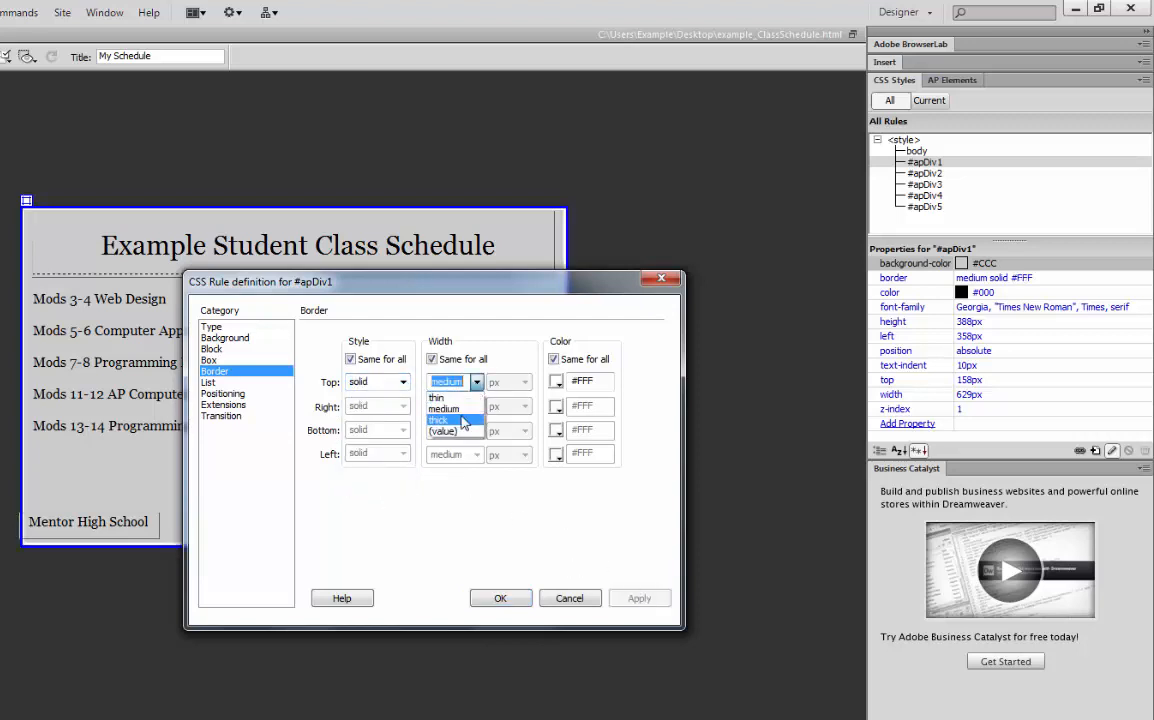
{"action": "left_click", "coordinate": [440, 418]}
{"action": "left_click", "coordinate": [638, 598]}
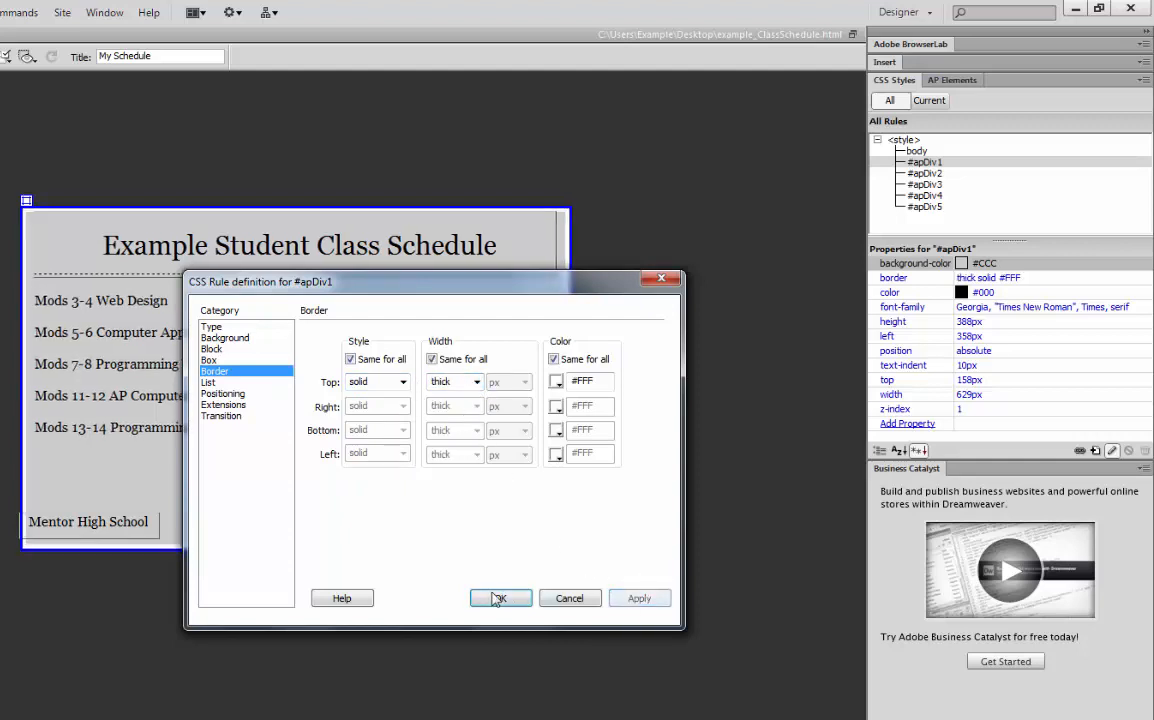
{"action": "left_click", "coordinate": [499, 598]}
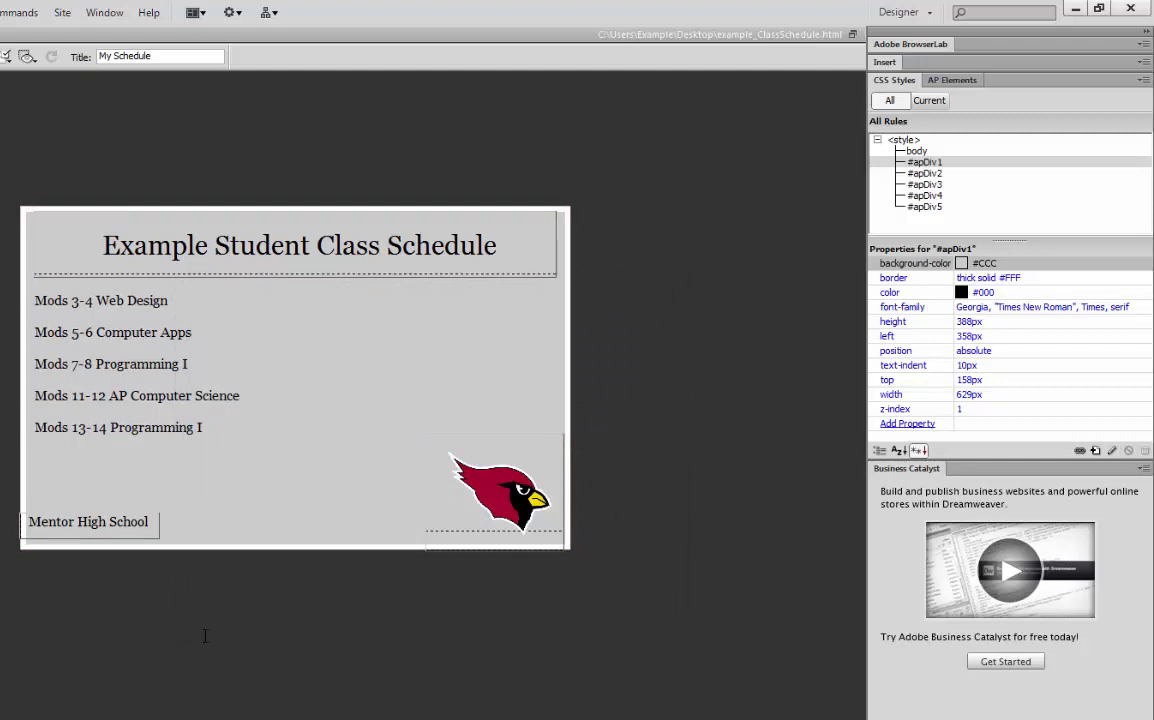
Step: Add an opacity property with the value .95 to the #apDiv1 rule
{"action": "left_click", "coordinate": [907, 423]}
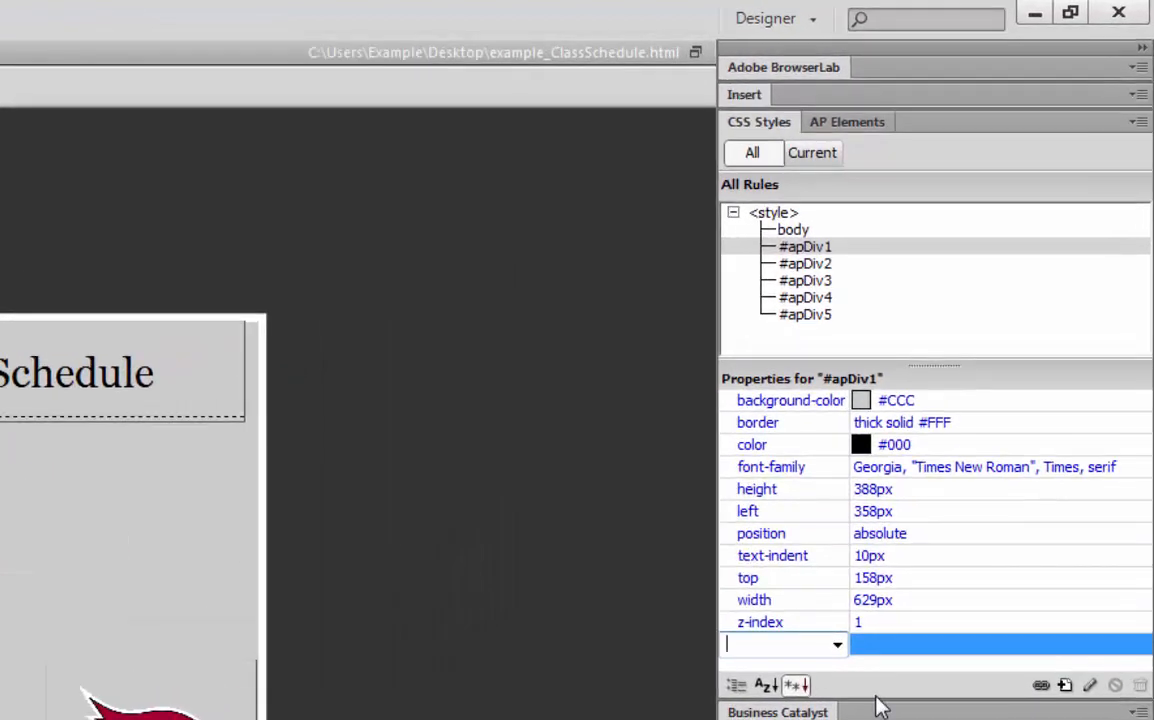
{"action": "type", "text": "opacity"}
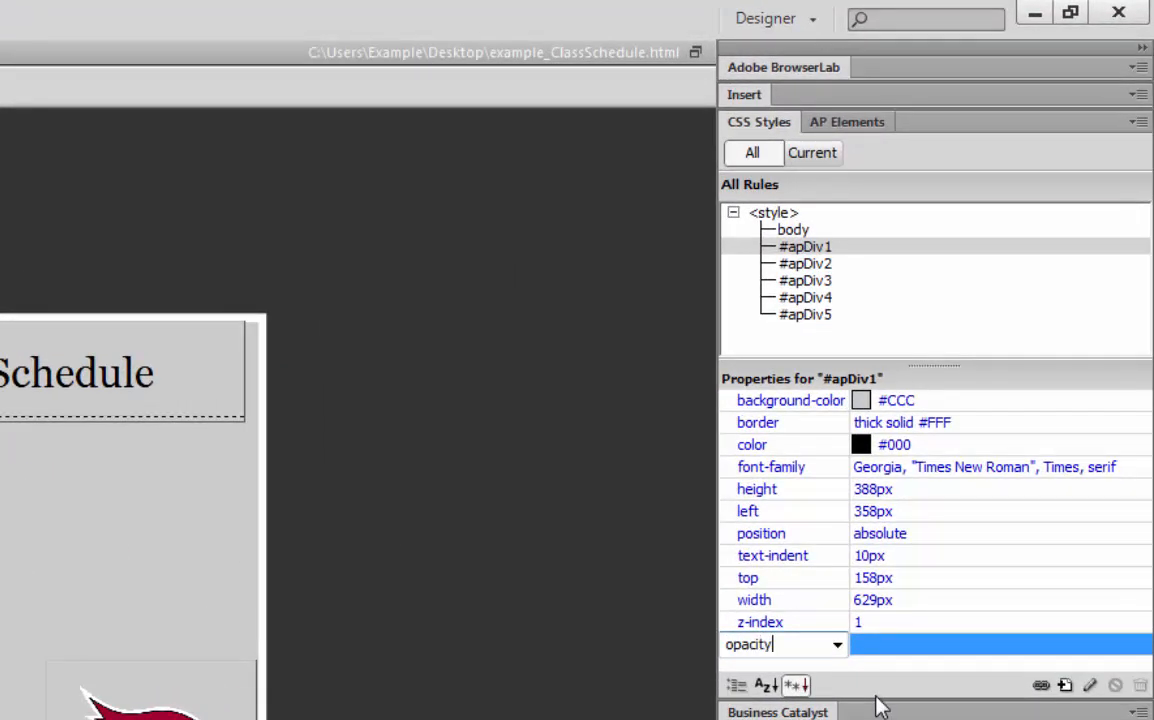
{"action": "key", "text": "Return"}
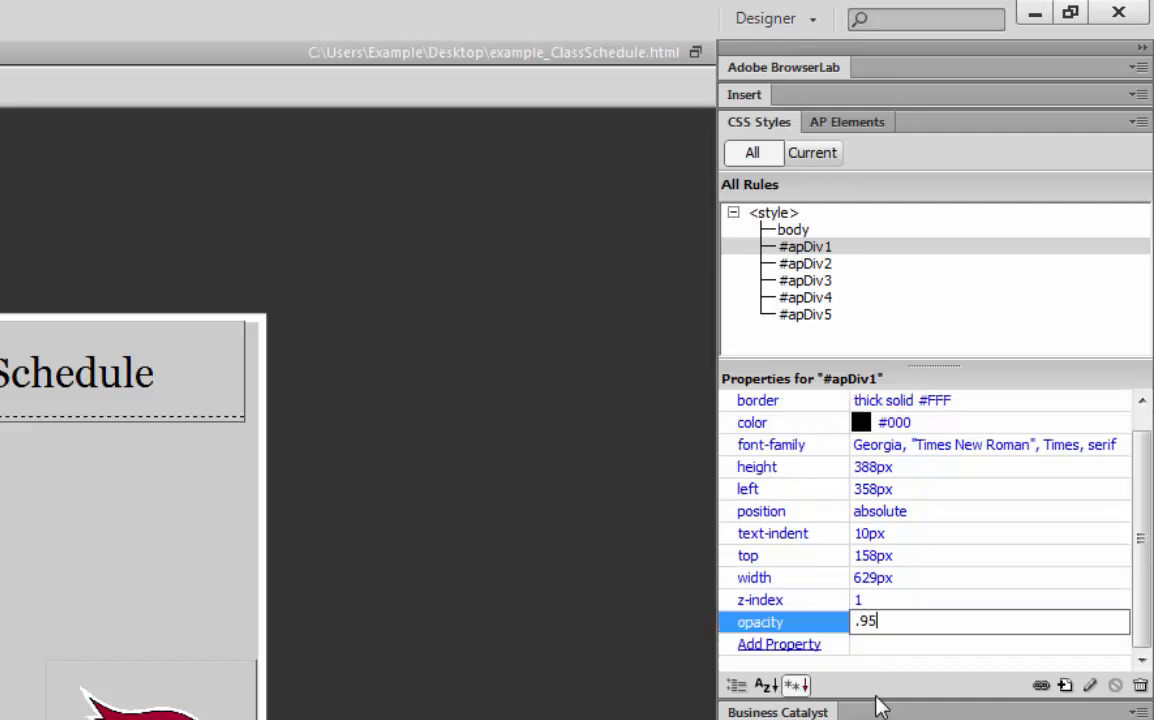
Step: Add a filter property with the value alpha(opacity=95) to the #apDiv1 rule
{"action": "left_click", "coordinate": [798, 645]}
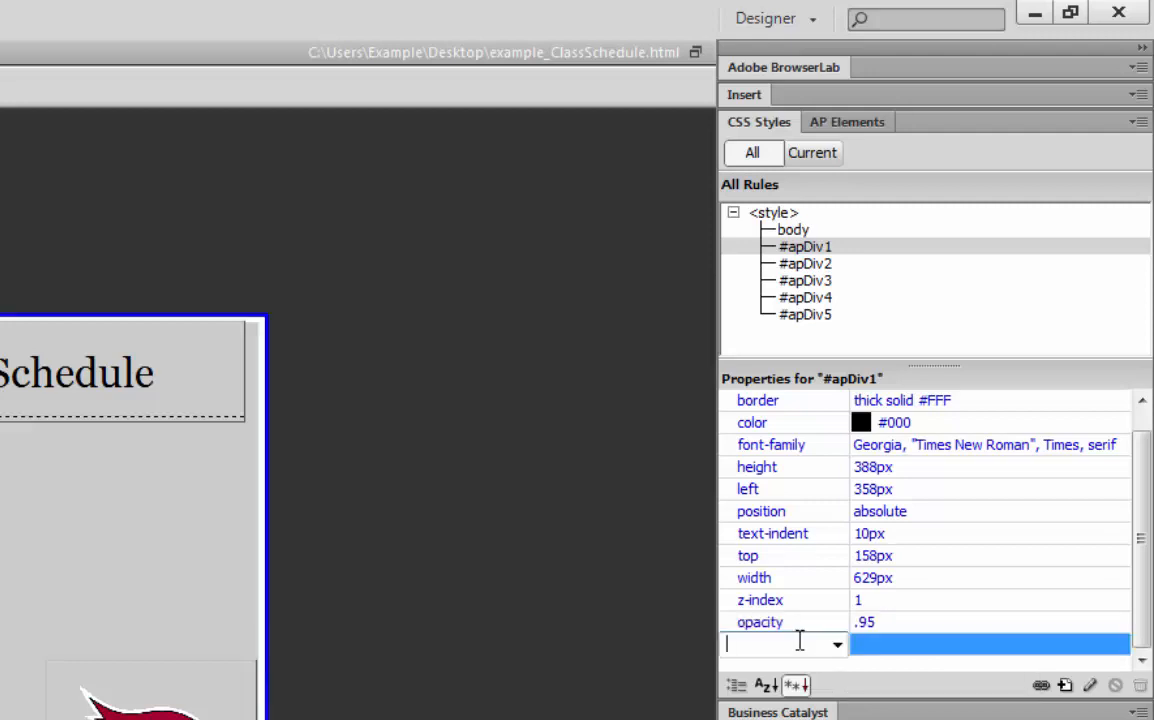
{"action": "type", "text": "filter"}
{"action": "key", "text": "Tab"}
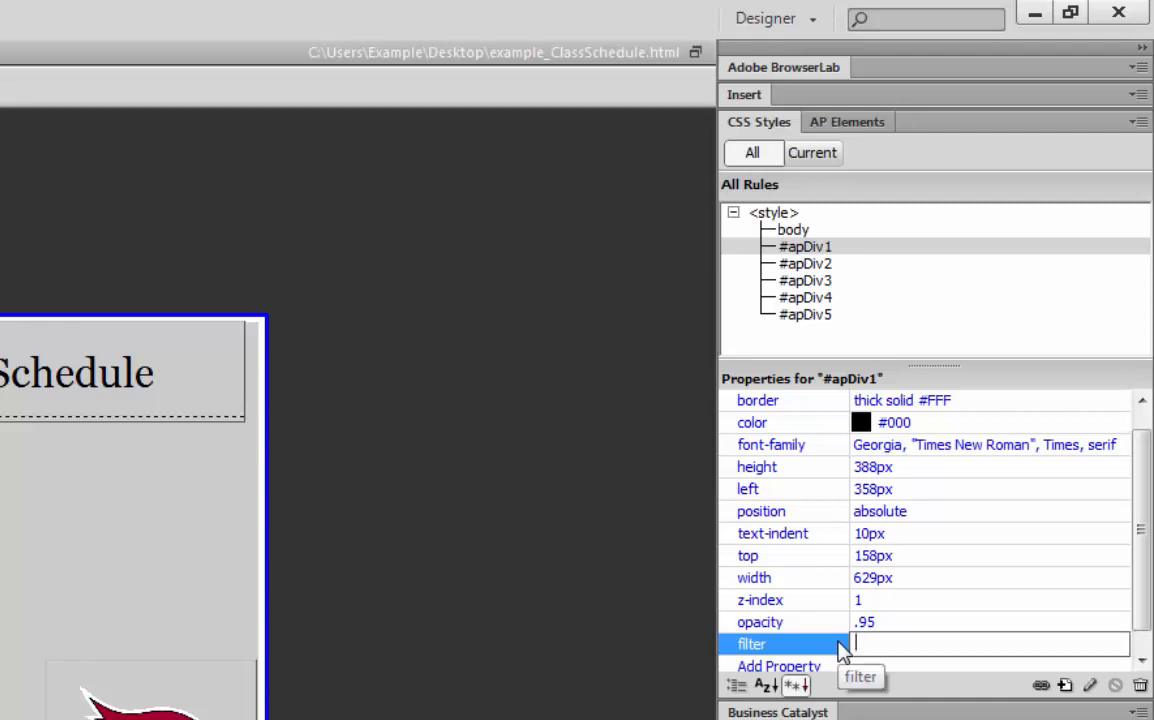
{"action": "type", "text": "alpha(opacity=95)"}
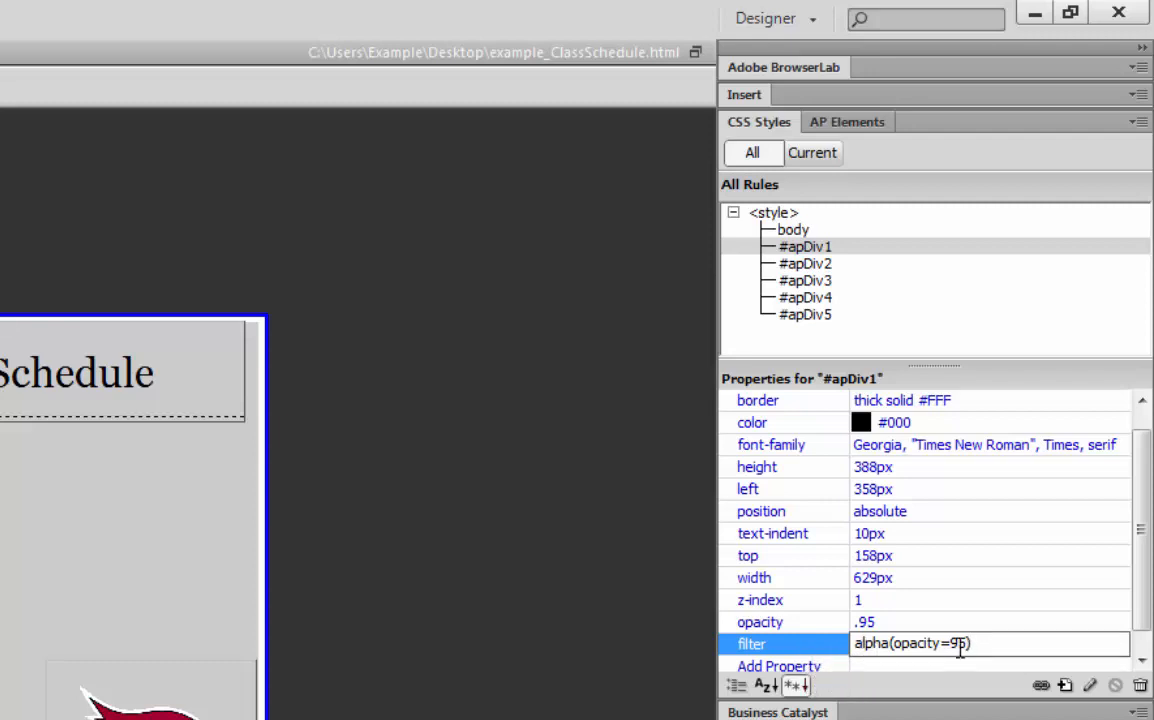
{"action": "left_click", "coordinate": [868, 624]}
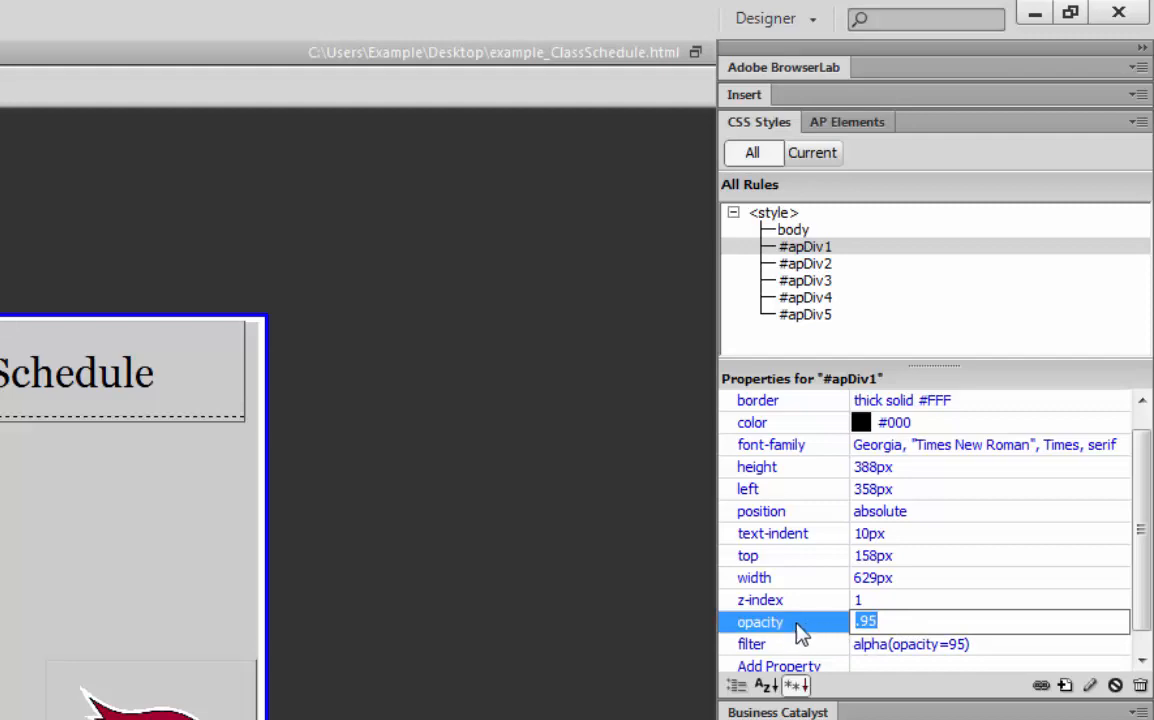
{"action": "left_click", "coordinate": [806, 646]}
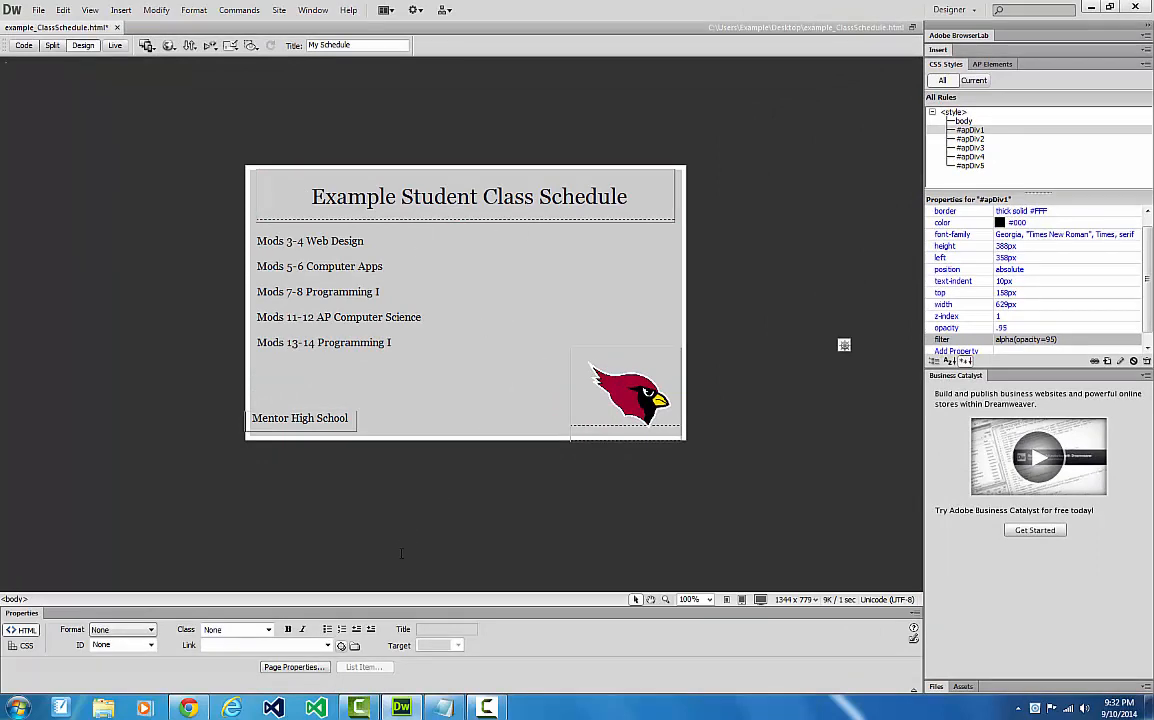
Step: Set Cardinal.gif from the Desktop as the background image in the page's HTML appearance properties and apply it
{"action": "left_click", "coordinate": [294, 667]}
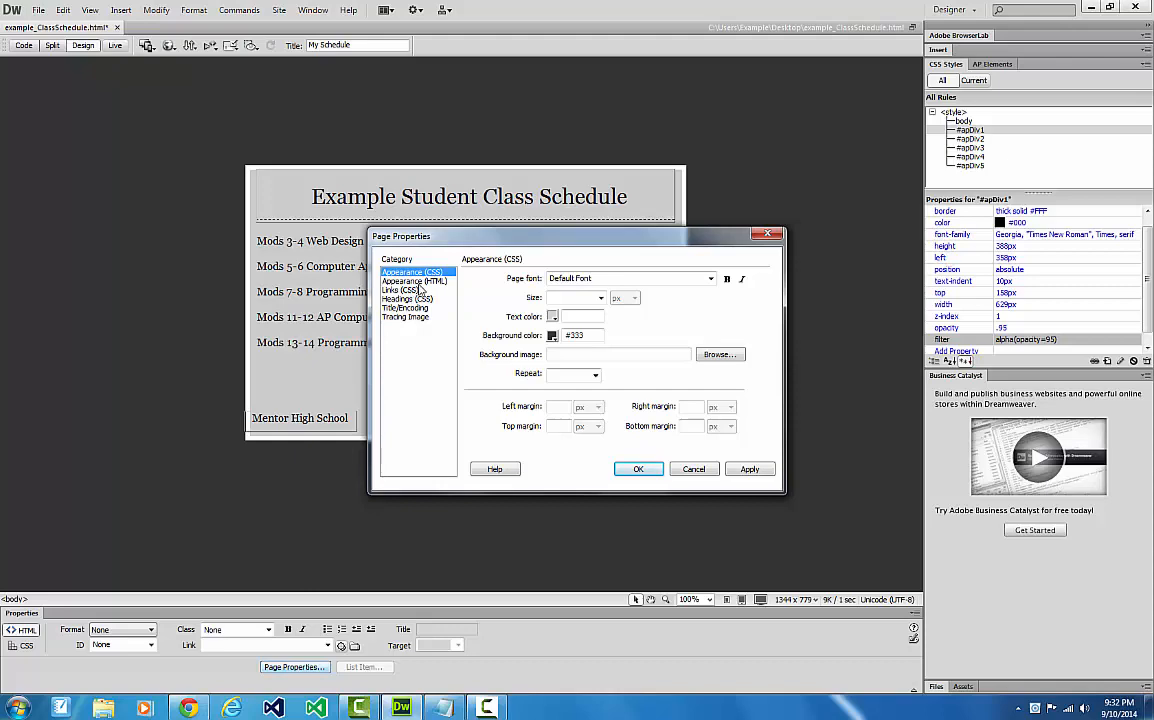
{"action": "left_click", "coordinate": [418, 283]}
{"action": "left_click", "coordinate": [695, 280]}
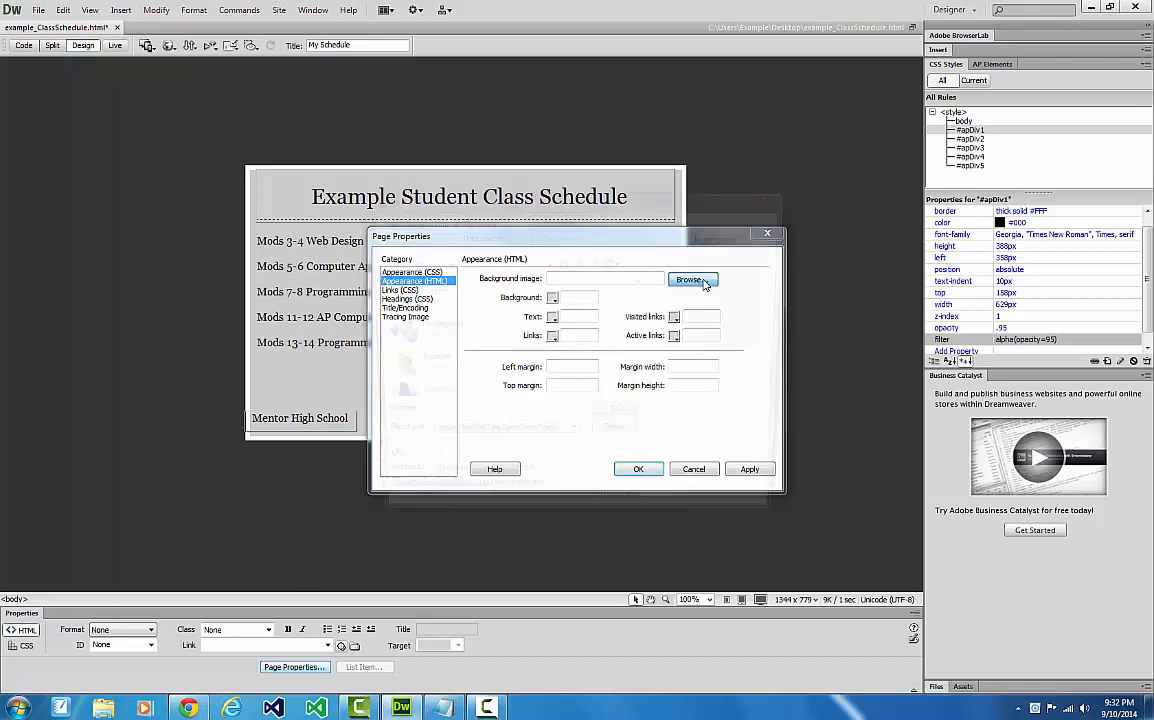
{"action": "scroll", "coordinate": [642, 365], "scroll_direction": "down", "scroll_amount": 2}
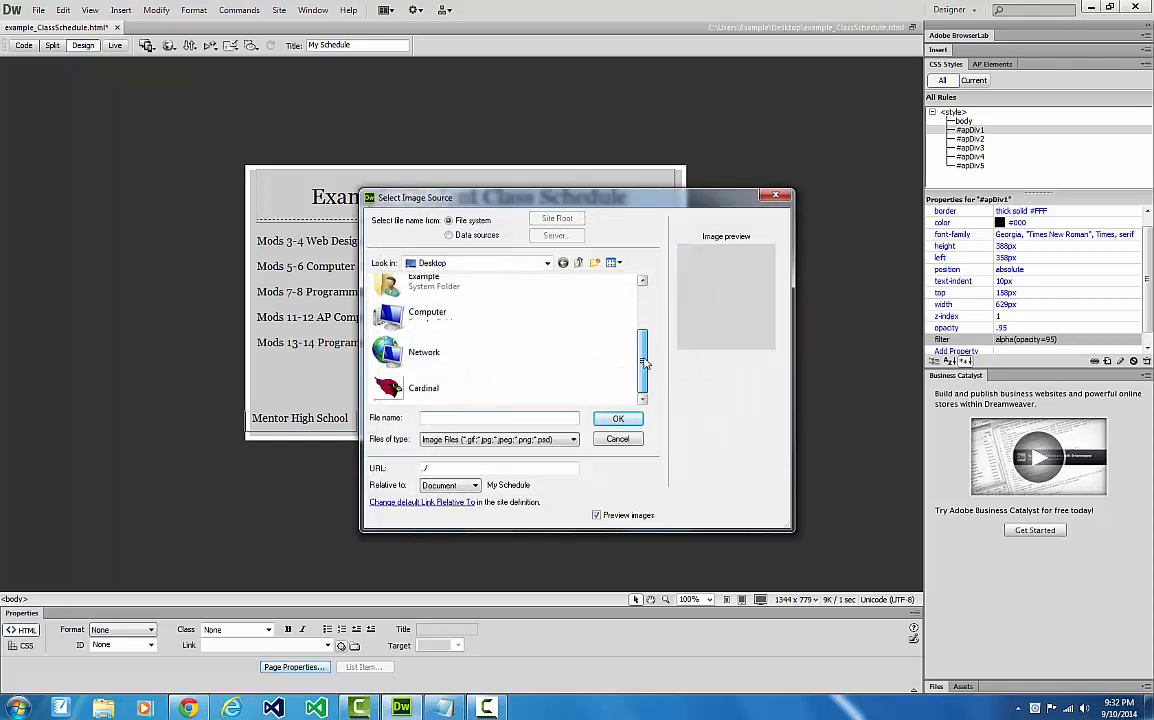
{"action": "left_click", "coordinate": [440, 385]}
{"action": "left_click", "coordinate": [617, 418]}
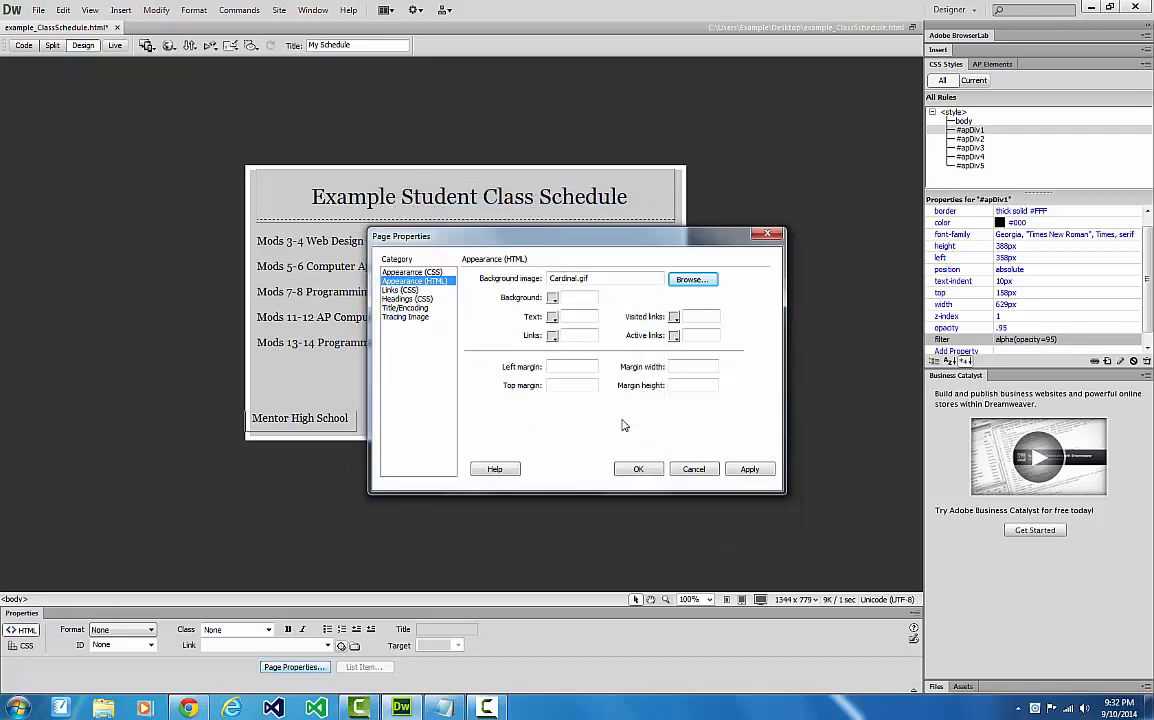
{"action": "left_click", "coordinate": [750, 470]}
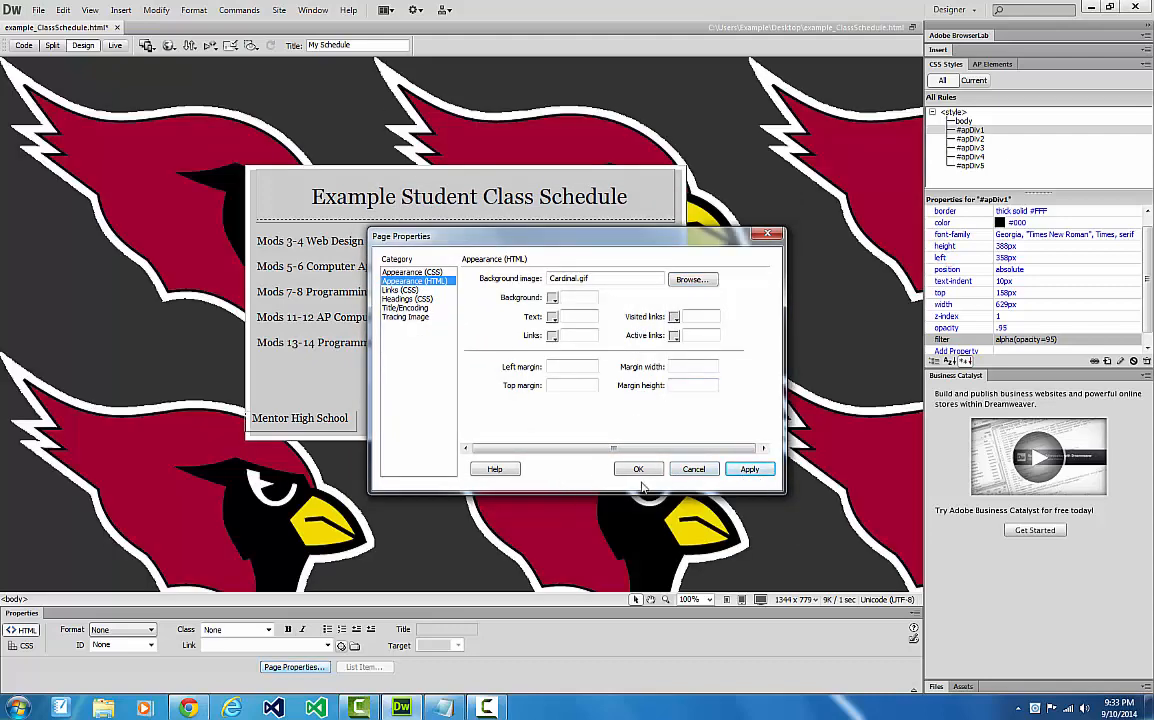
Step: Try to copy the background image name from the HTML appearance settings into the CSS appearance settings
{"action": "left_click", "coordinate": [444, 272]}
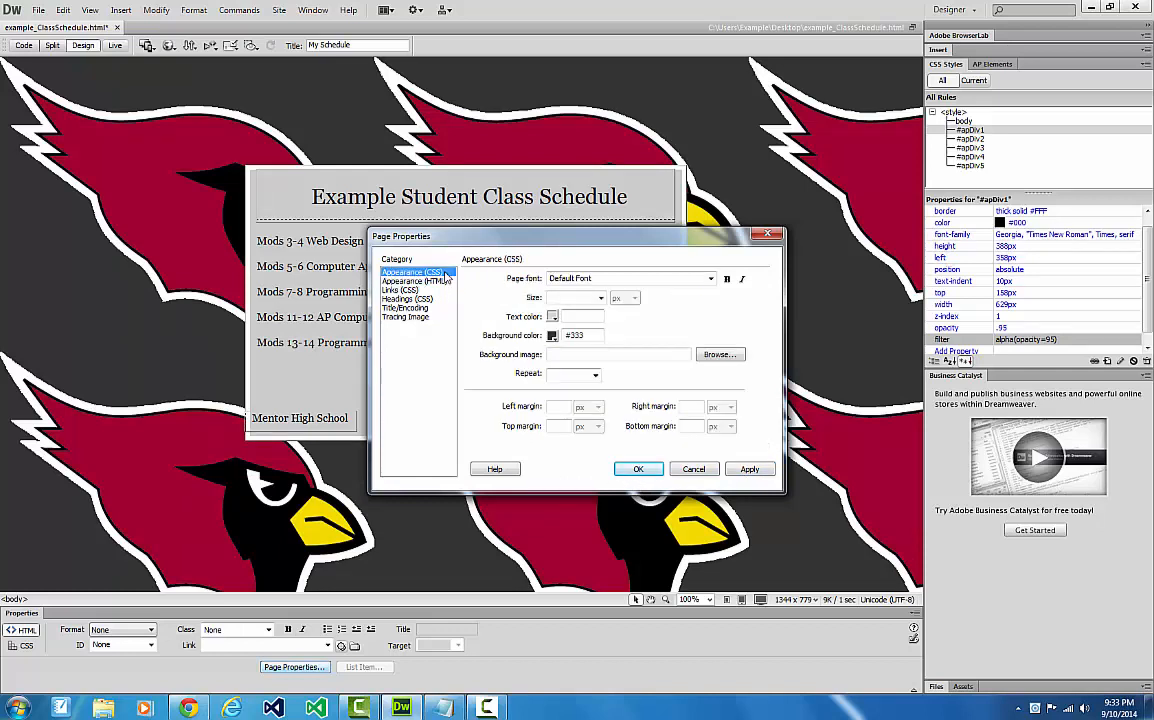
{"action": "left_click", "coordinate": [418, 281]}
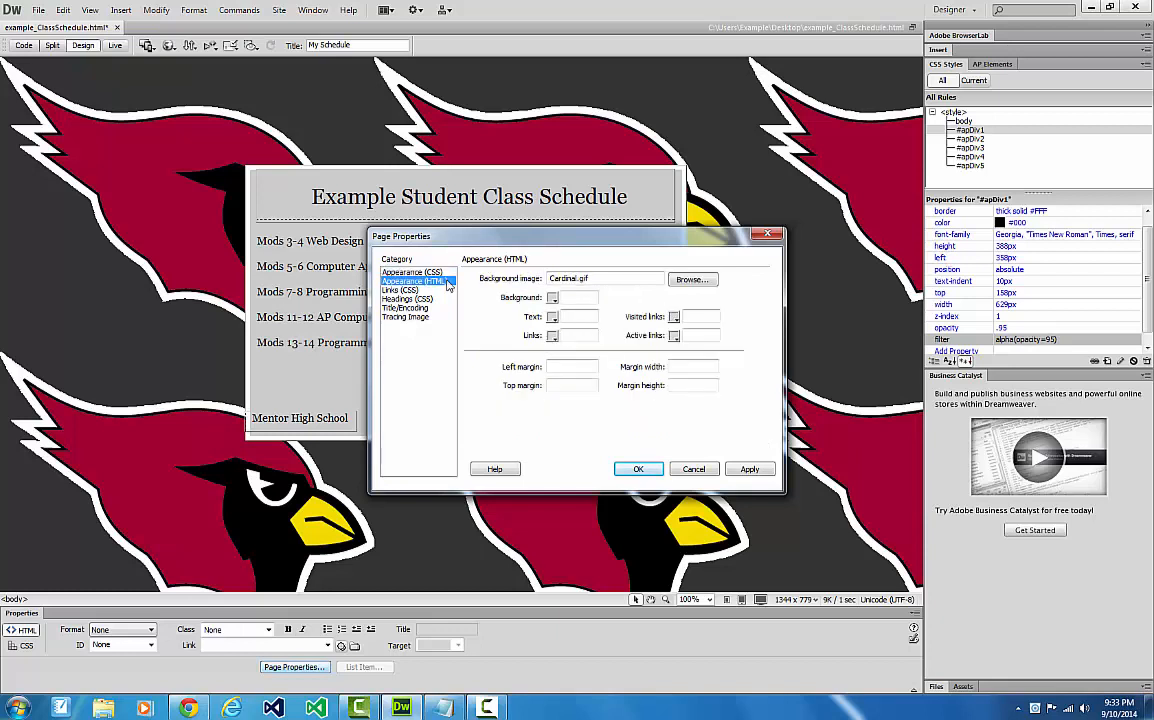
{"action": "left_click_drag", "start_coordinate": [595, 279], "coordinate": [502, 283]}
{"action": "left_click", "coordinate": [410, 272]}
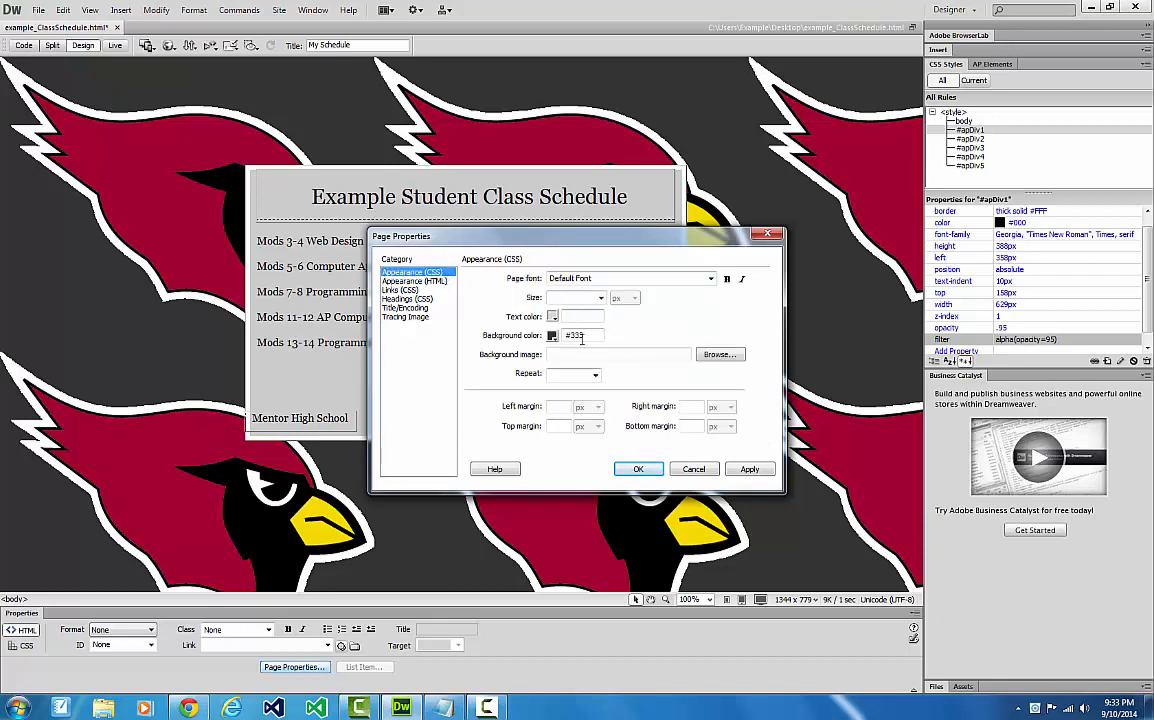
{"action": "right_click", "coordinate": [574, 356]}
{"action": "left_click", "coordinate": [580, 422]}
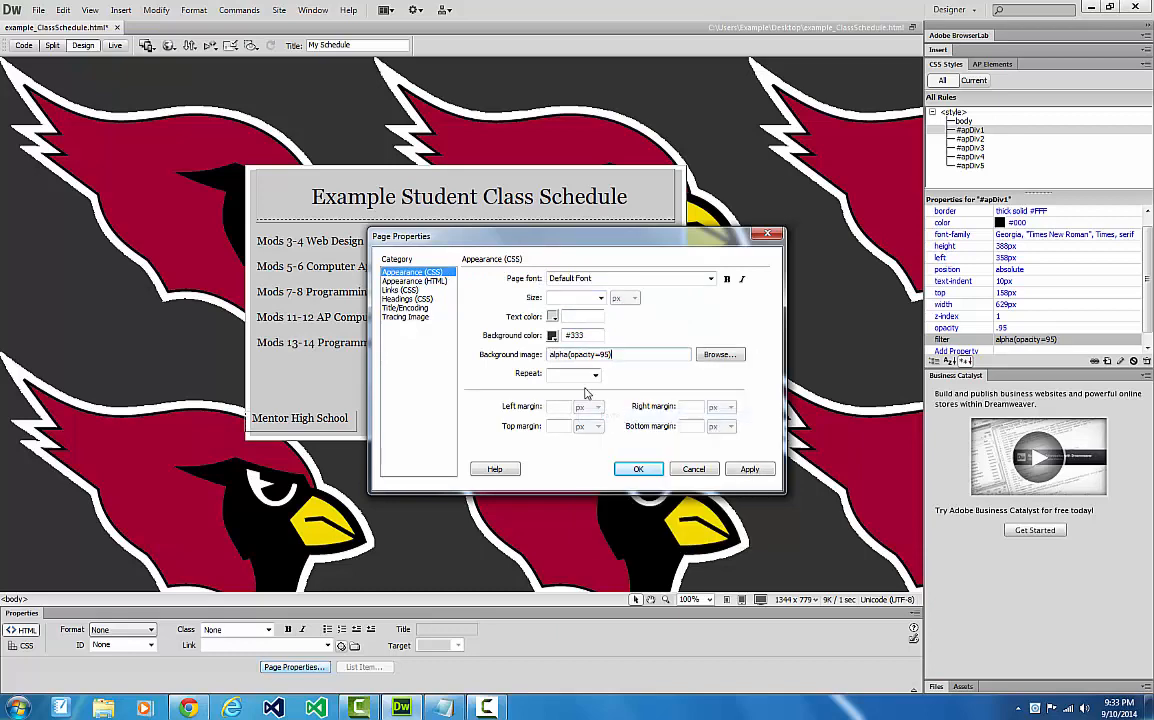
Step: Set Cardinal.gif as the CSS background image with repeat-x, and apply and confirm the page properties
{"action": "left_click", "coordinate": [718, 356]}
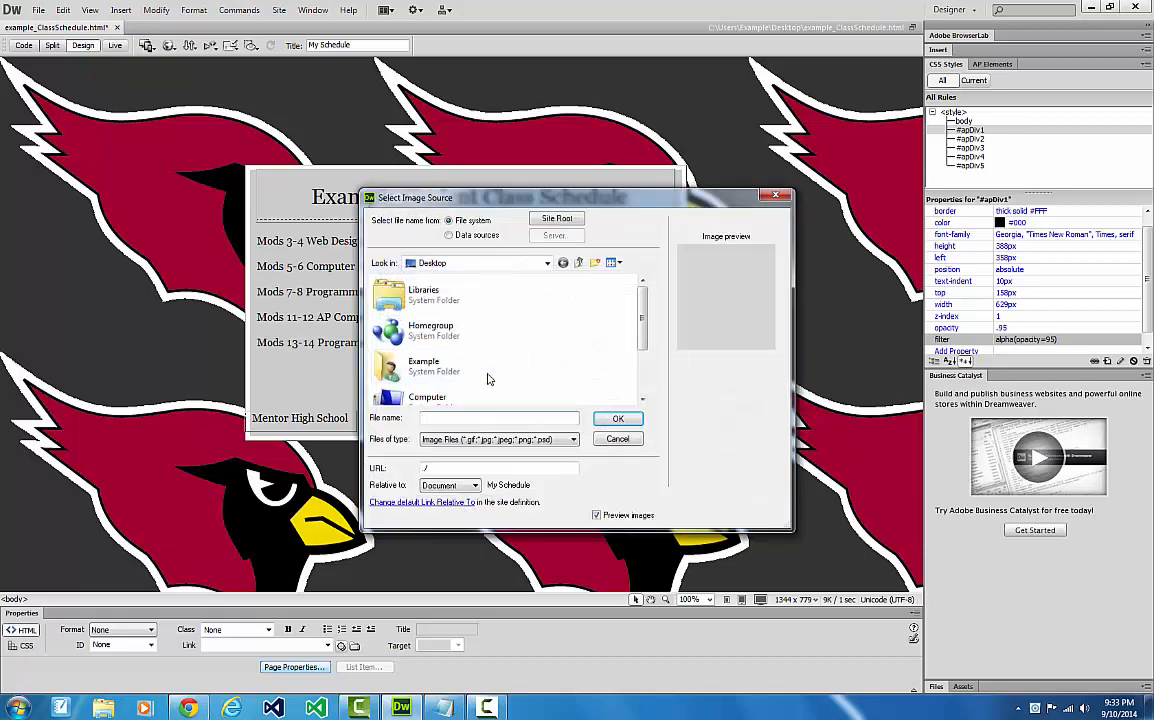
{"action": "left_click_drag", "start_coordinate": [641, 302], "coordinate": [644, 375]}
{"action": "left_click", "coordinate": [423, 388]}
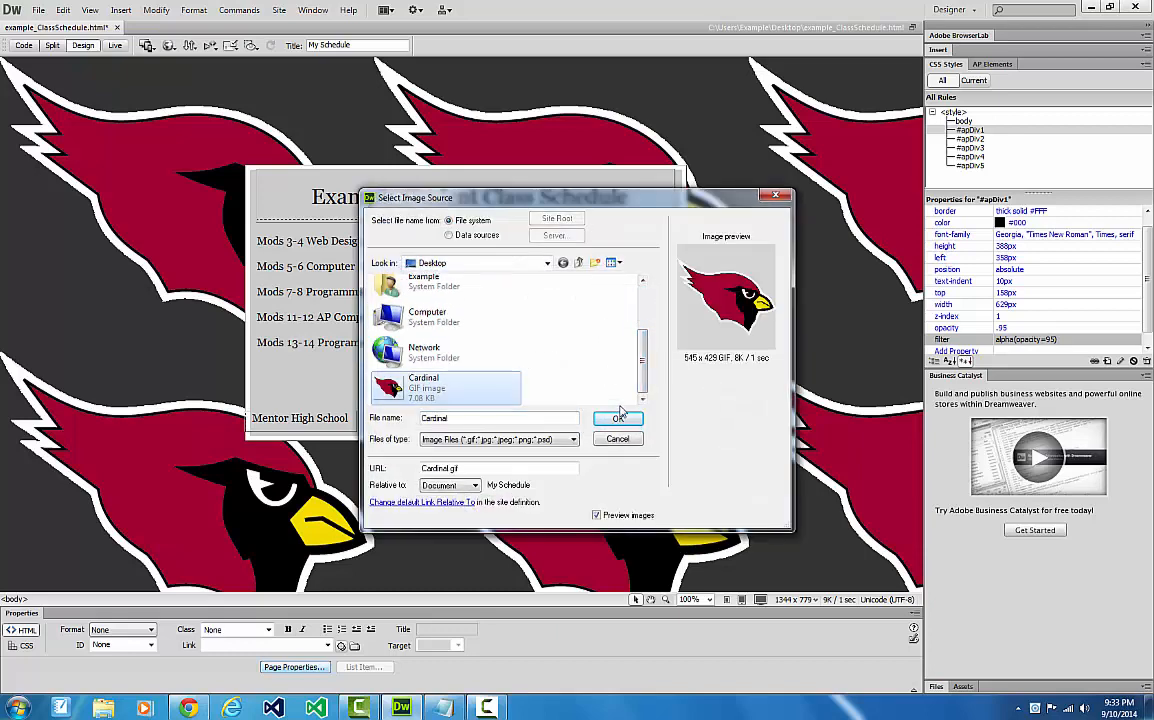
{"action": "left_click", "coordinate": [617, 418]}
{"action": "left_click", "coordinate": [594, 375]}
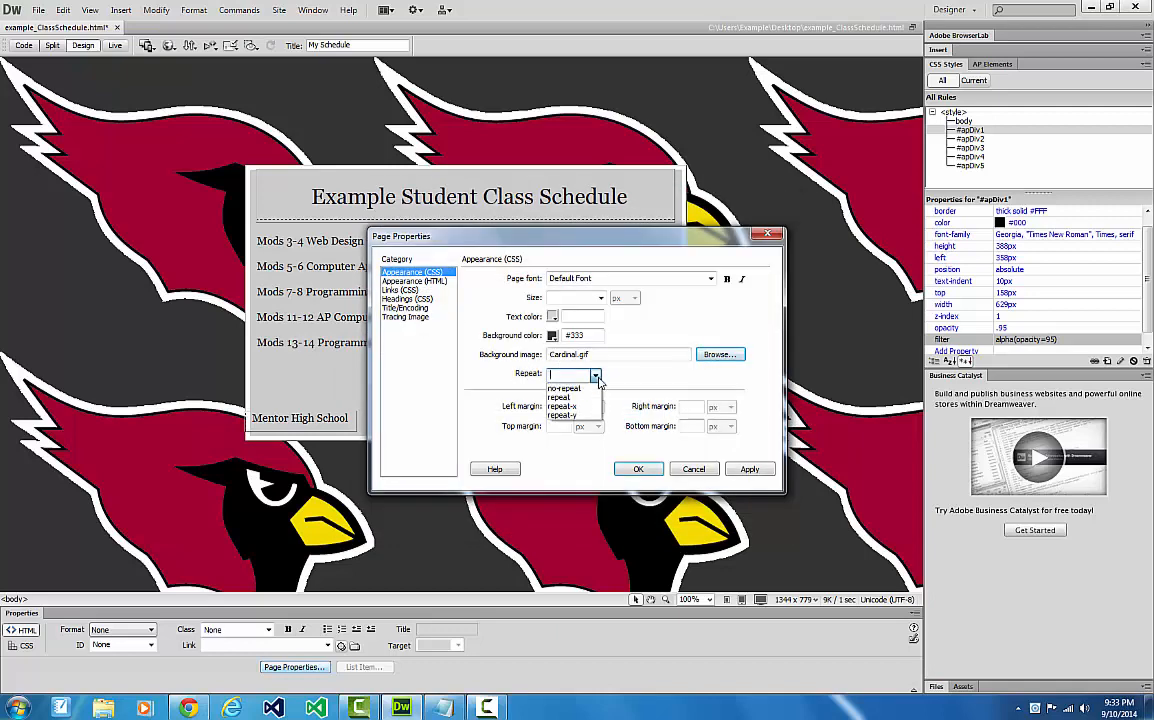
{"action": "left_click", "coordinate": [586, 406]}
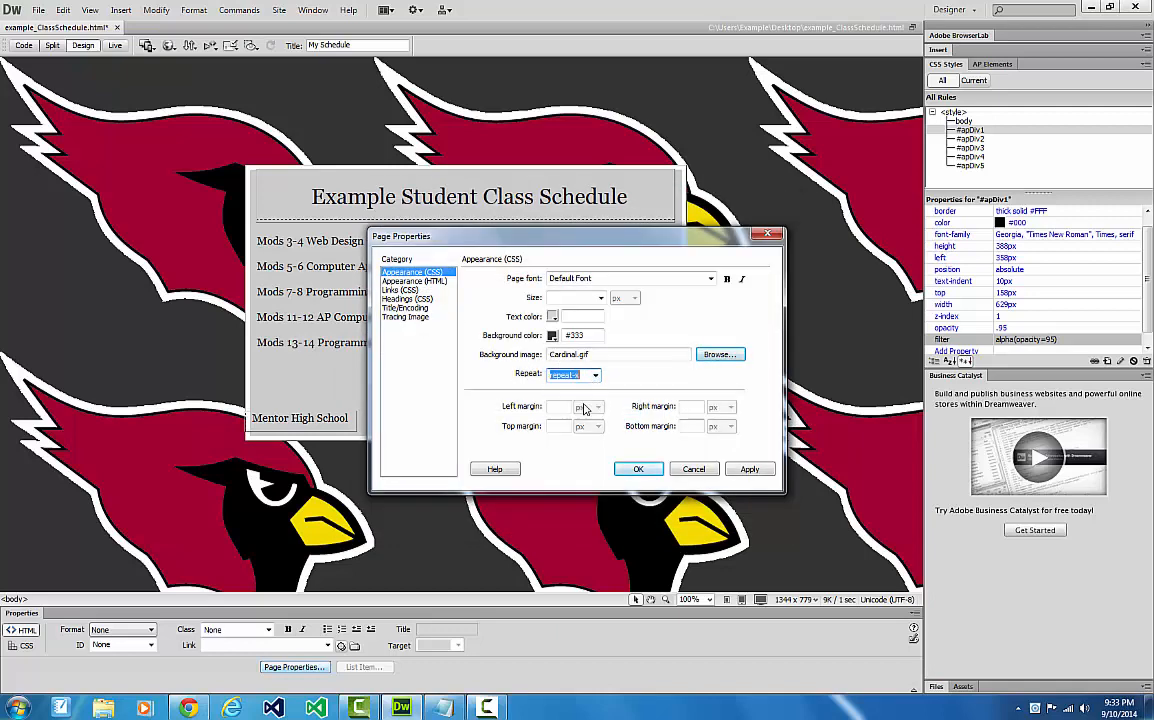
{"action": "left_click", "coordinate": [749, 469]}
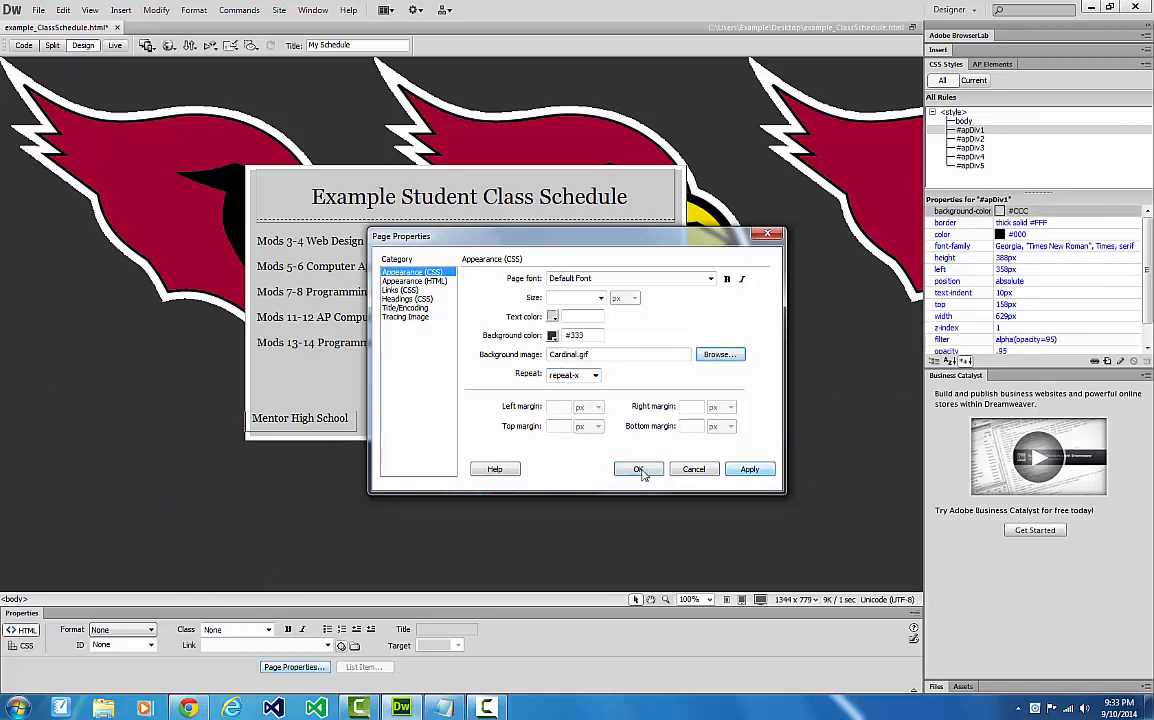
{"action": "left_click", "coordinate": [638, 469]}
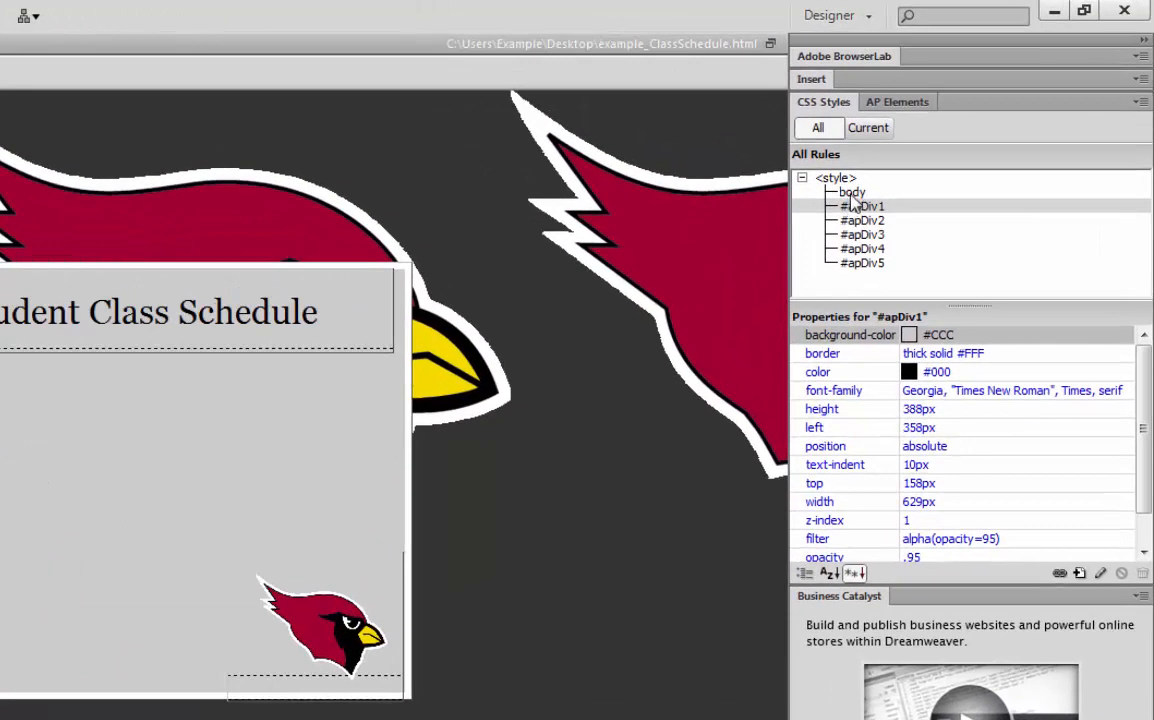
Step: Add a background-position-y property with the value 145px to the body rule
{"action": "left_click", "coordinate": [963, 123]}
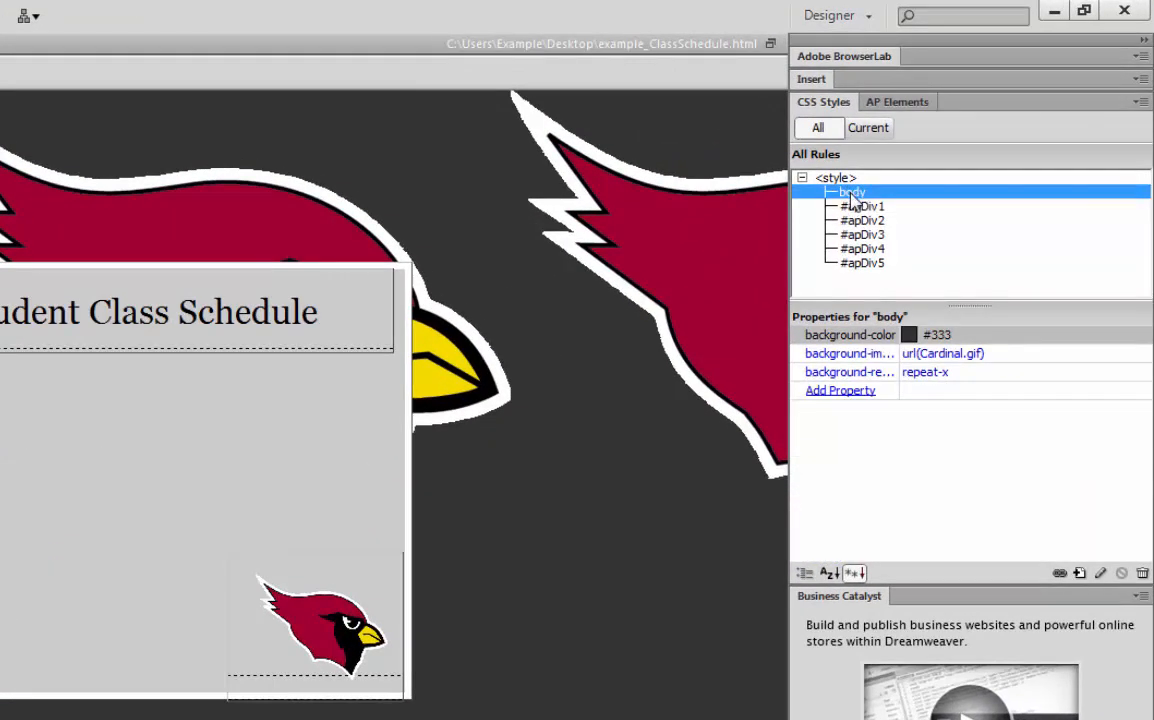
{"action": "left_click", "coordinate": [865, 398]}
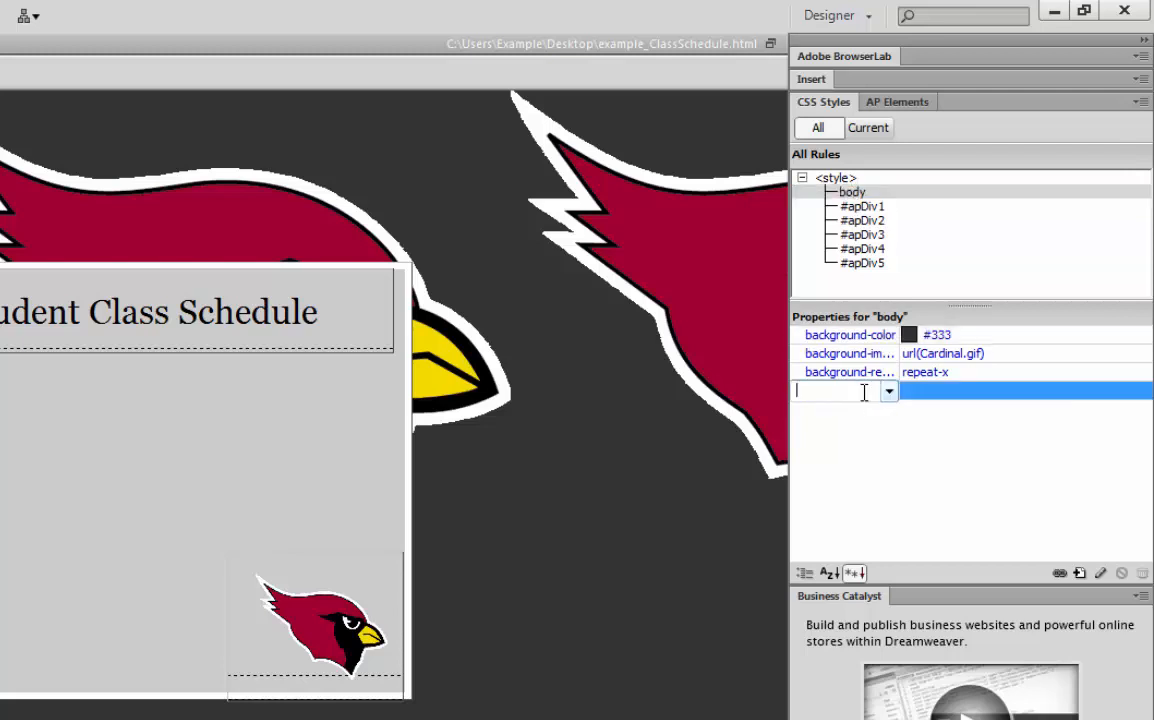
{"action": "left_click", "coordinate": [889, 392]}
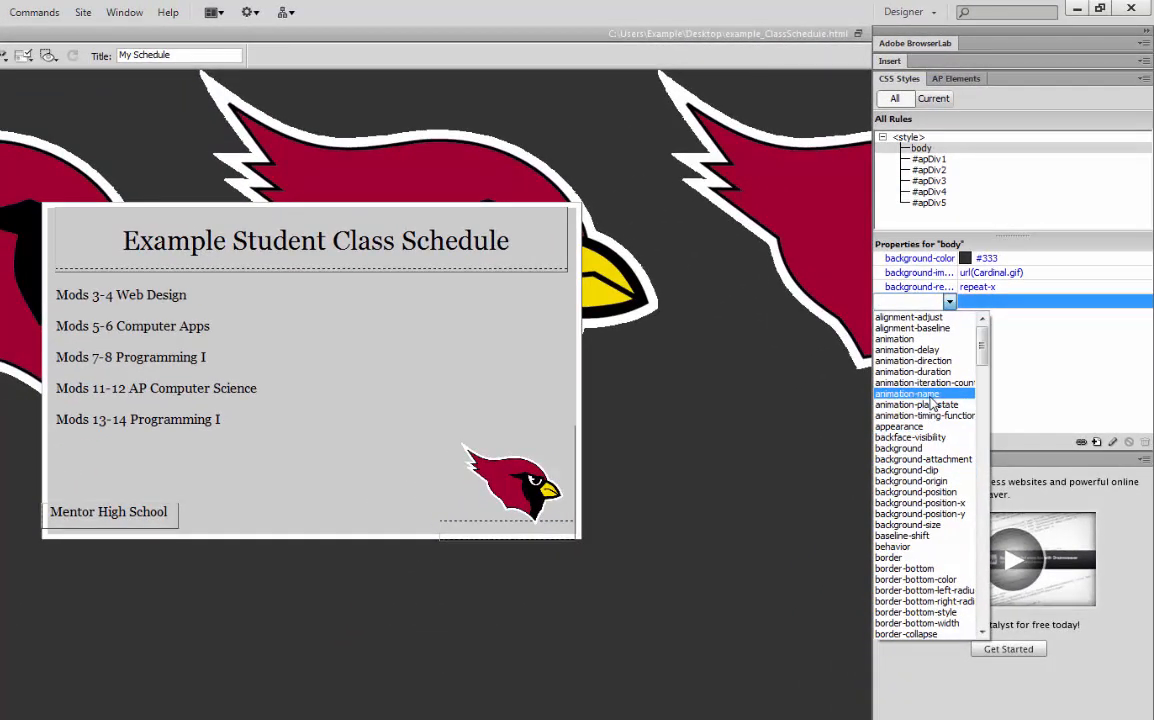
{"action": "left_click", "coordinate": [955, 512]}
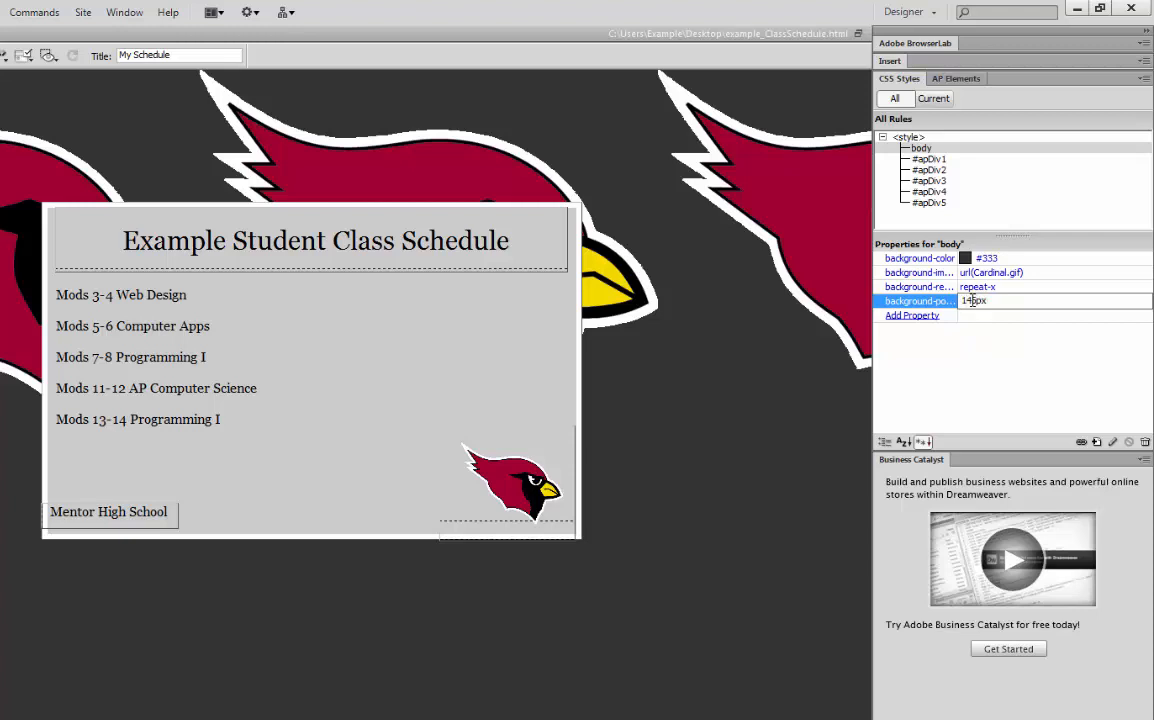
{"action": "key", "text": "Return"}
{"action": "left_click", "coordinate": [813, 375]}
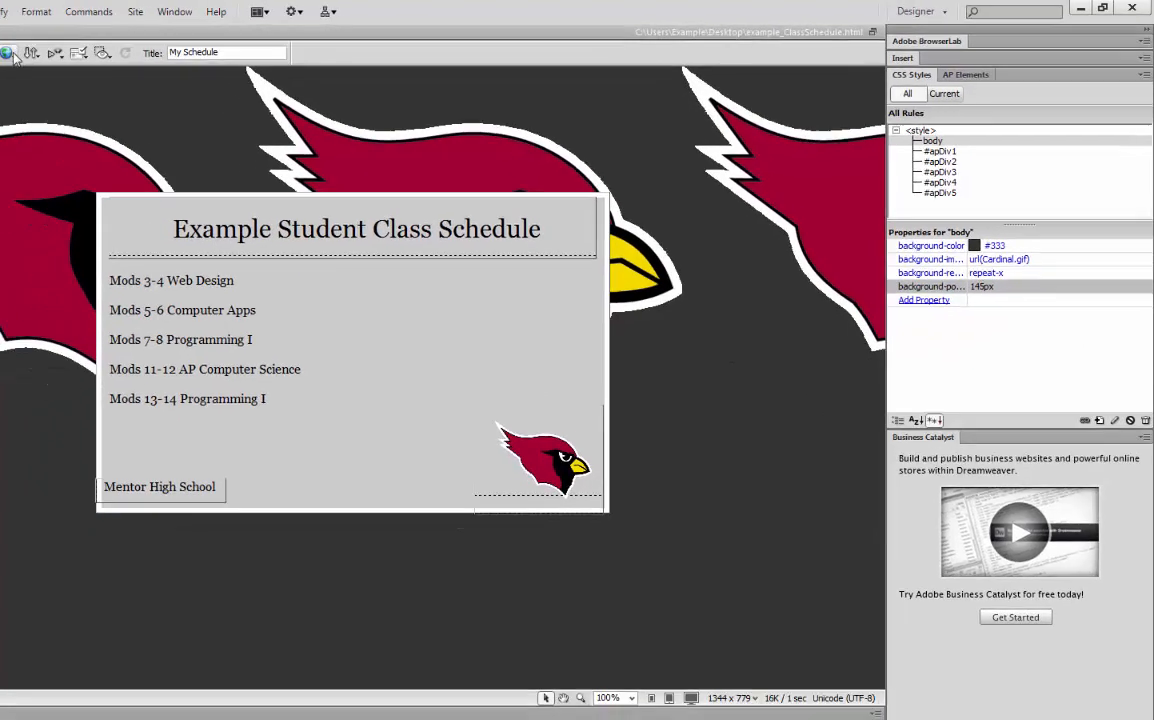
Step: Save the changes to example_ClassSchedule and preview the page in Chrome, checking the heading and class list
{"action": "left_click", "coordinate": [8, 52]}
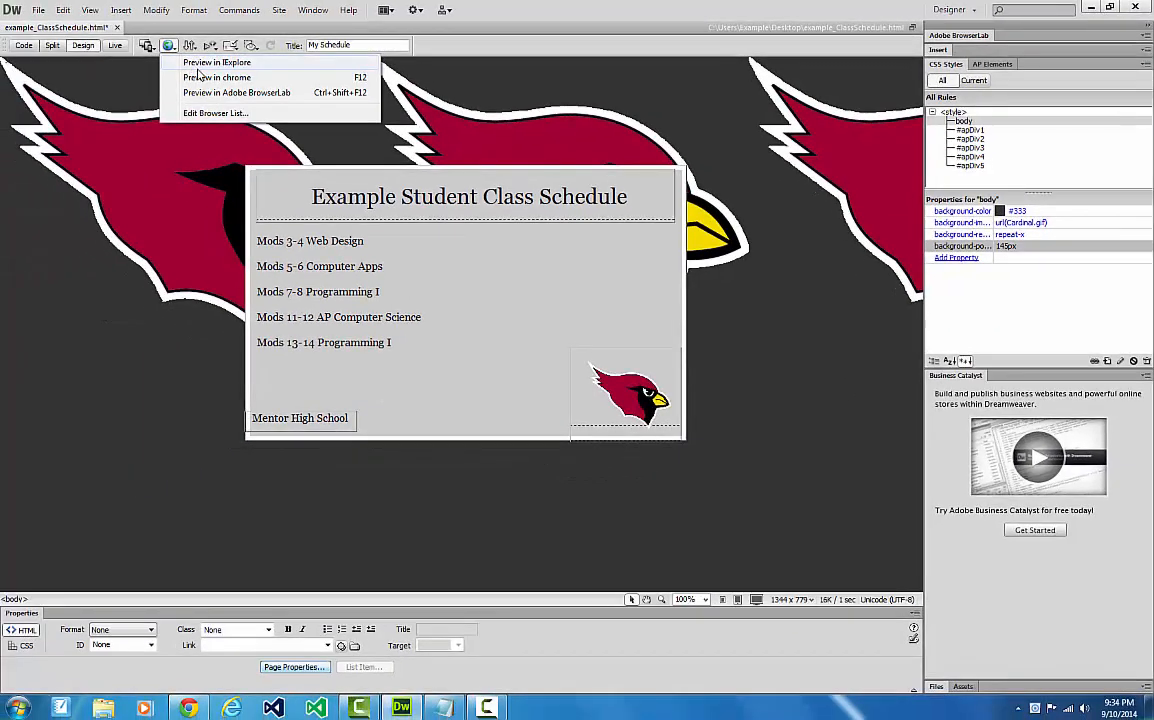
{"action": "left_click", "coordinate": [210, 77]}
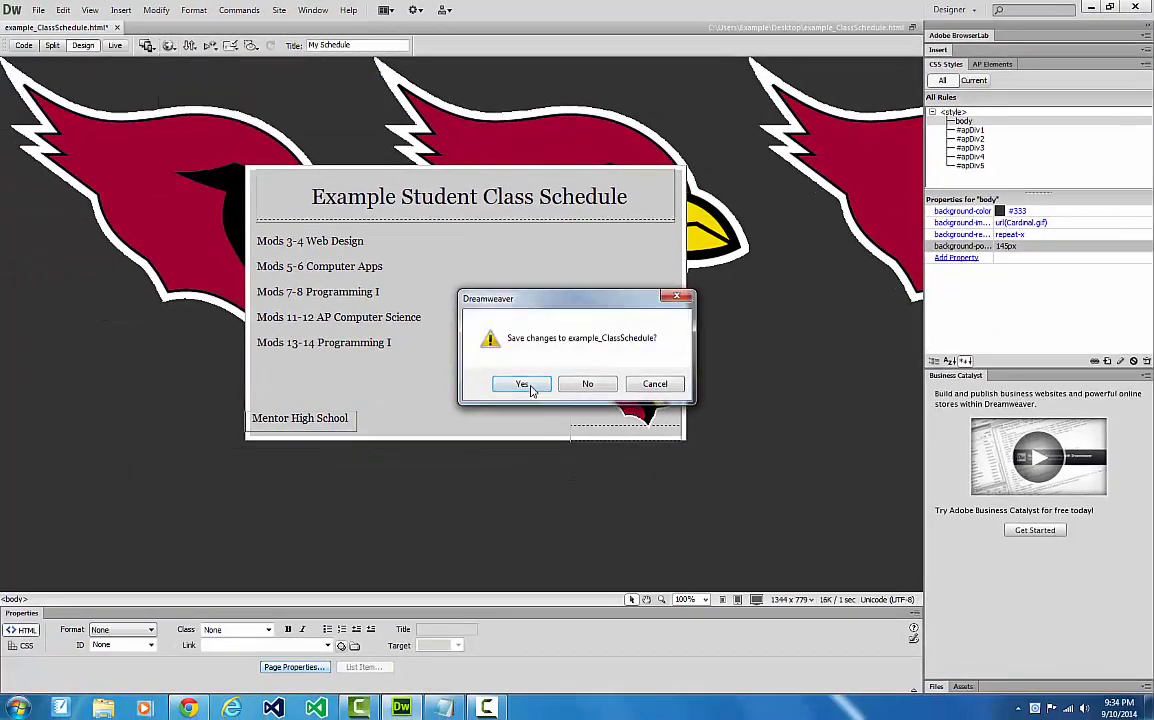
{"action": "left_click", "coordinate": [527, 385]}
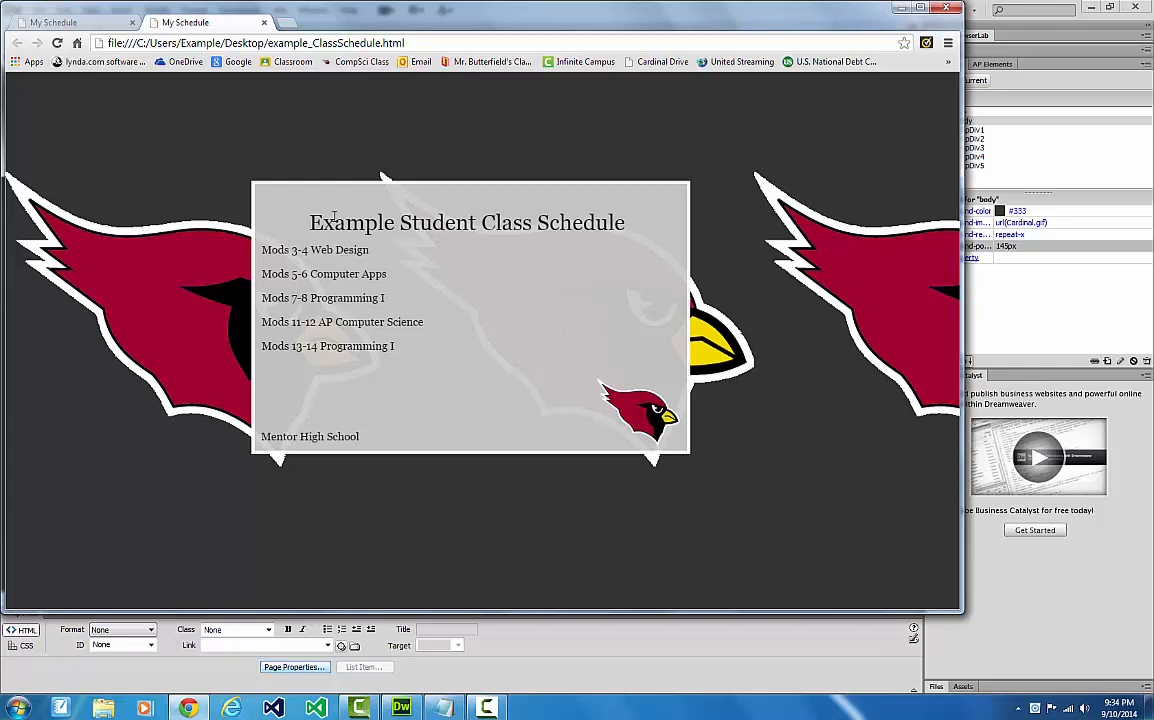
{"action": "left_click_drag", "start_coordinate": [300, 222], "coordinate": [608, 222]}
{"action": "left_click", "coordinate": [434, 277]}
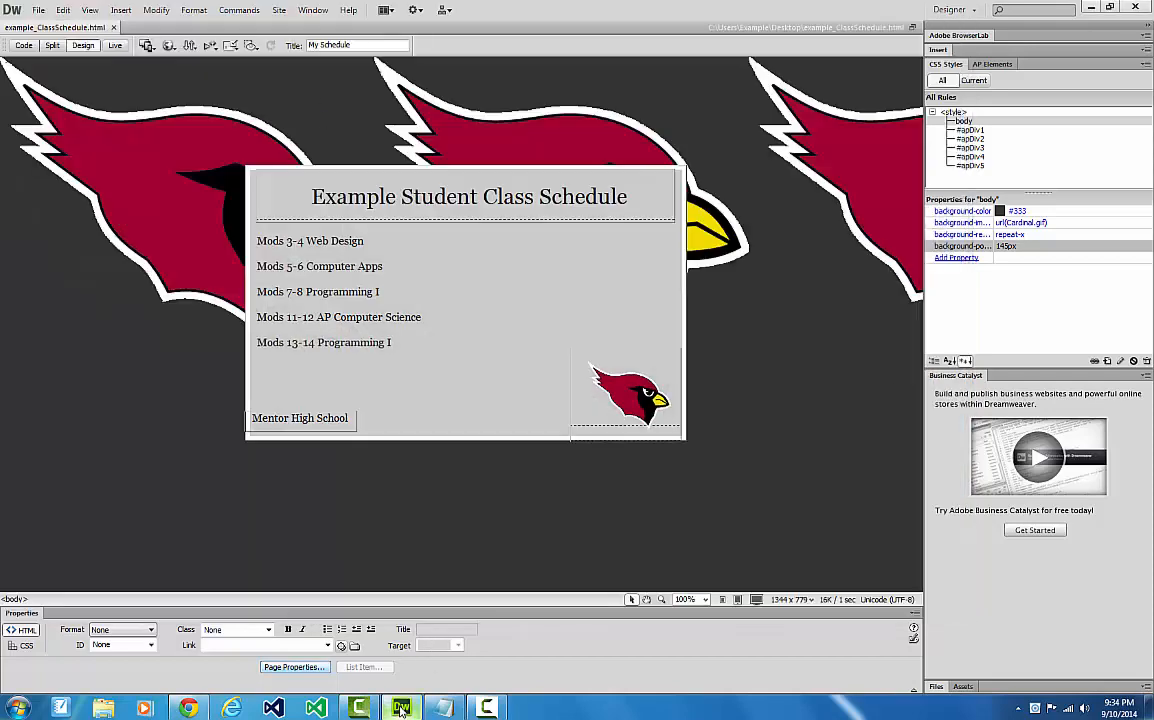
Step: Return to Dreamweaver and insert a blank paragraph above the "Mods 3-4 Web Design" line
{"action": "left_click", "coordinate": [362, 640]}
{"action": "left_click", "coordinate": [257, 241]}
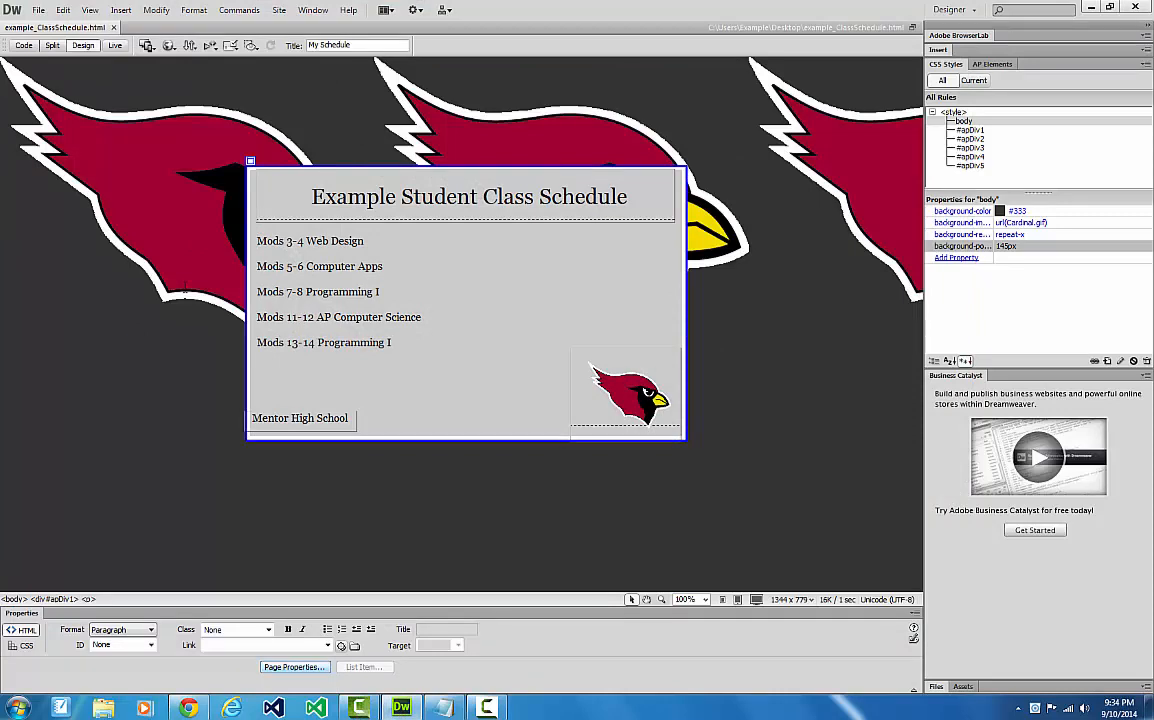
{"action": "key", "text": "Return"}
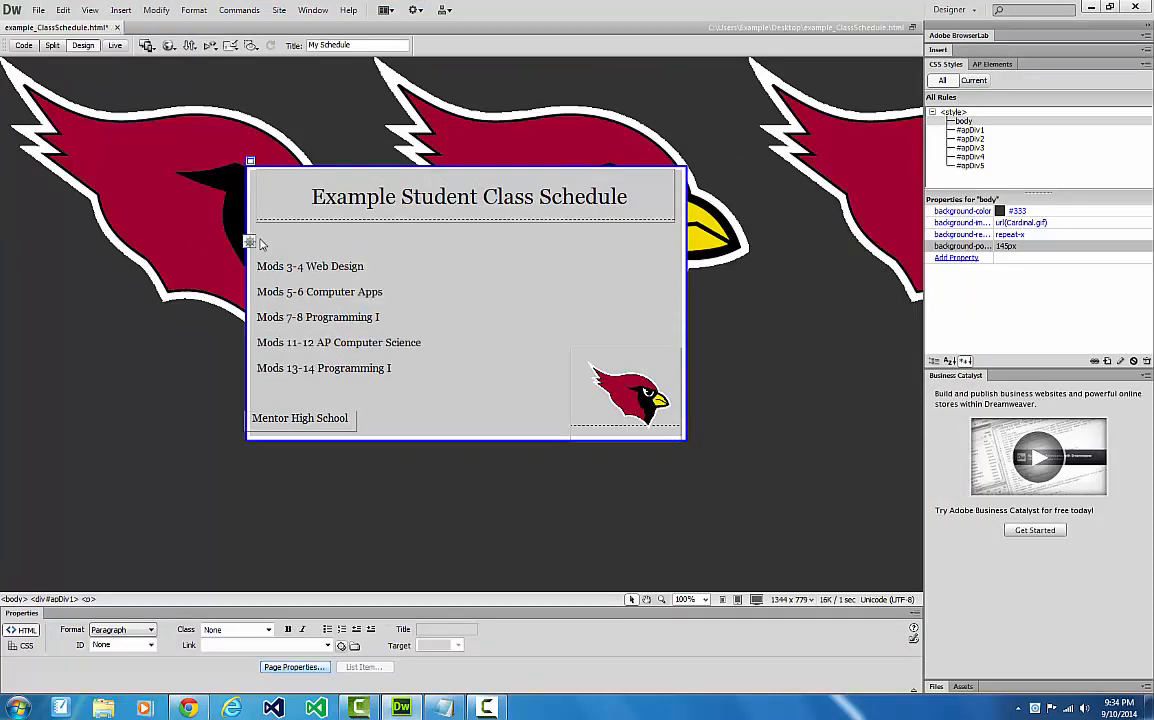
{"action": "left_click", "coordinate": [200, 325]}
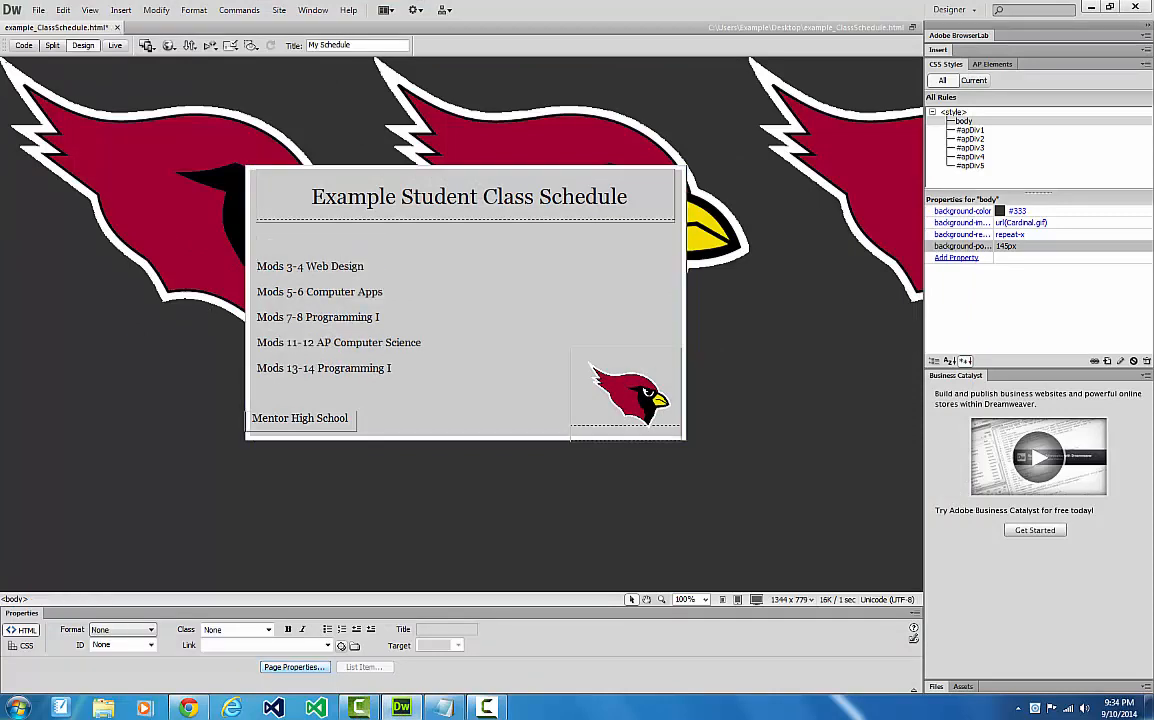
Step: Save example_ClassSchedule, preview it again in Chrome and make the browser window slightly narrower
{"action": "left_click", "coordinate": [169, 45]}
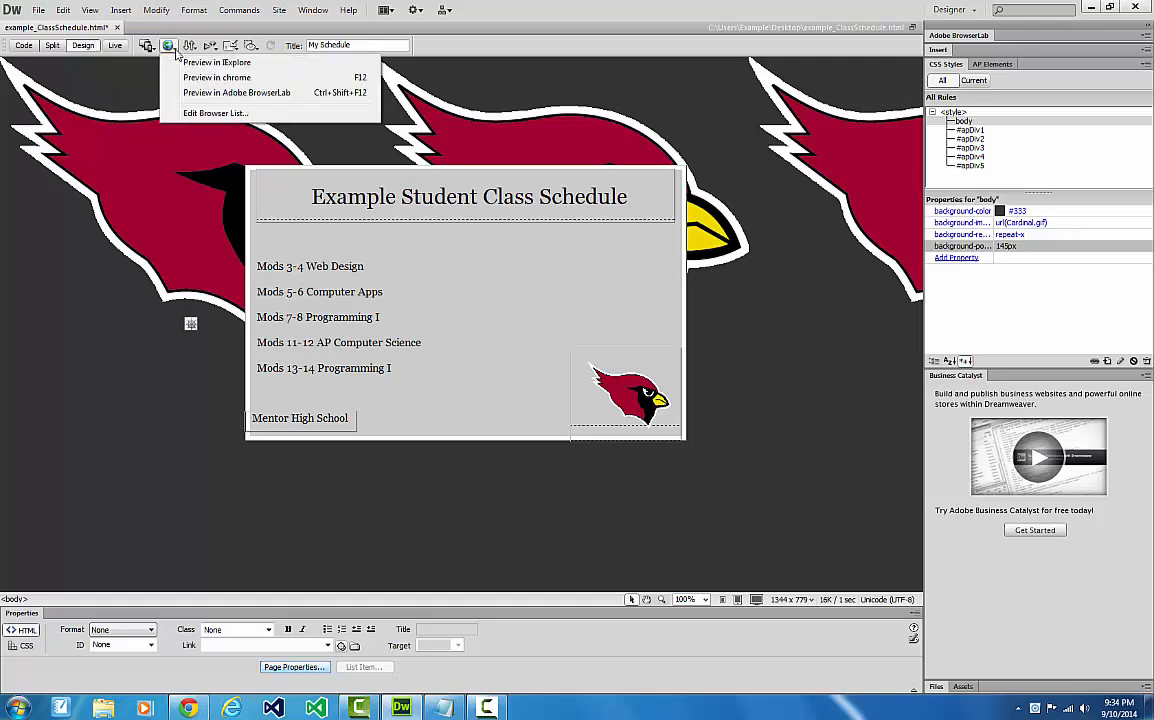
{"action": "left_click", "coordinate": [198, 78]}
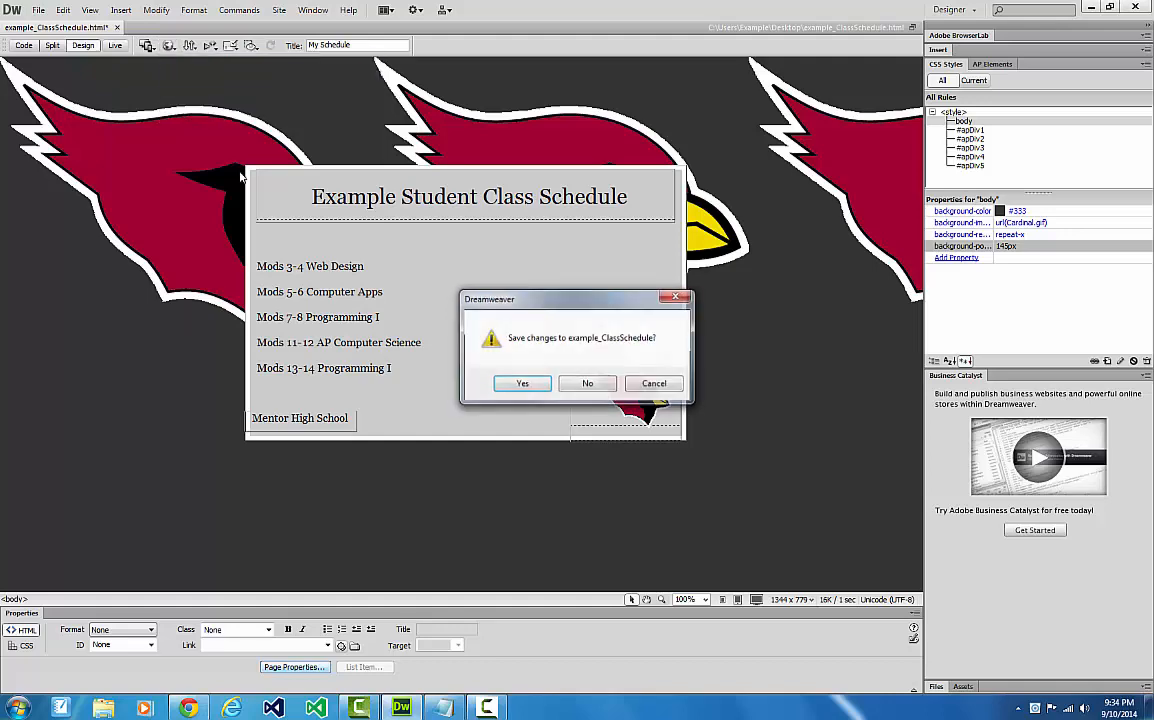
{"action": "left_click", "coordinate": [530, 385]}
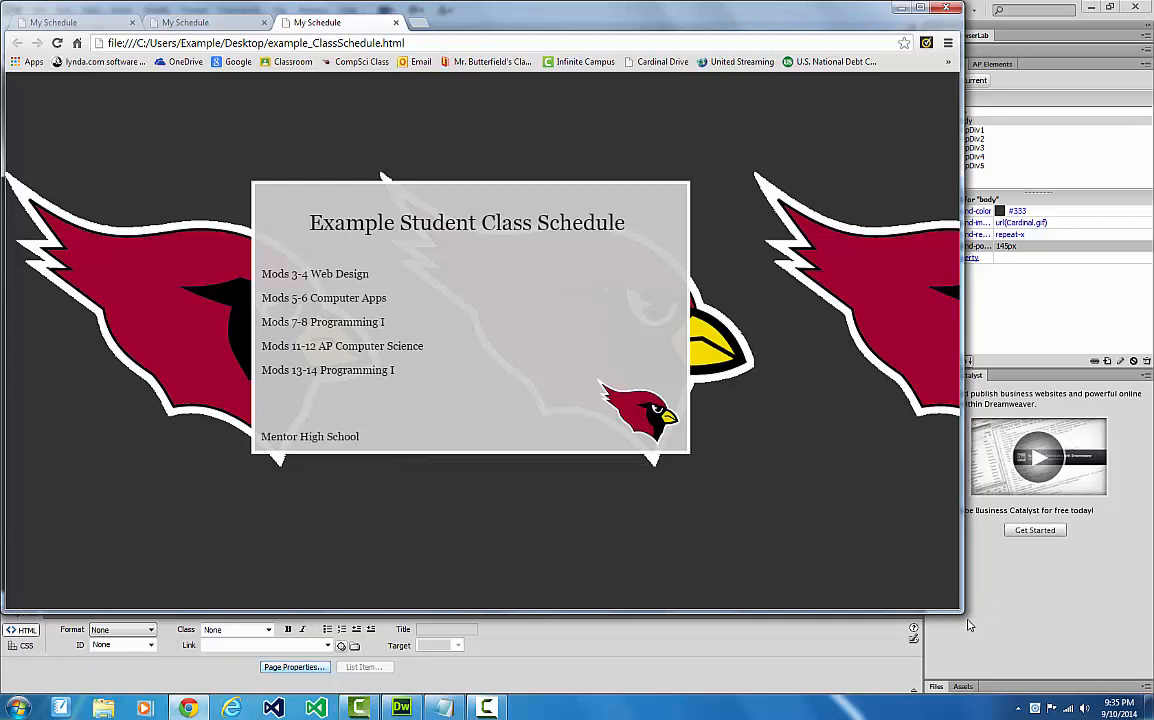
{"action": "left_click_drag", "start_coordinate": [960, 608], "coordinate": [932, 622]}
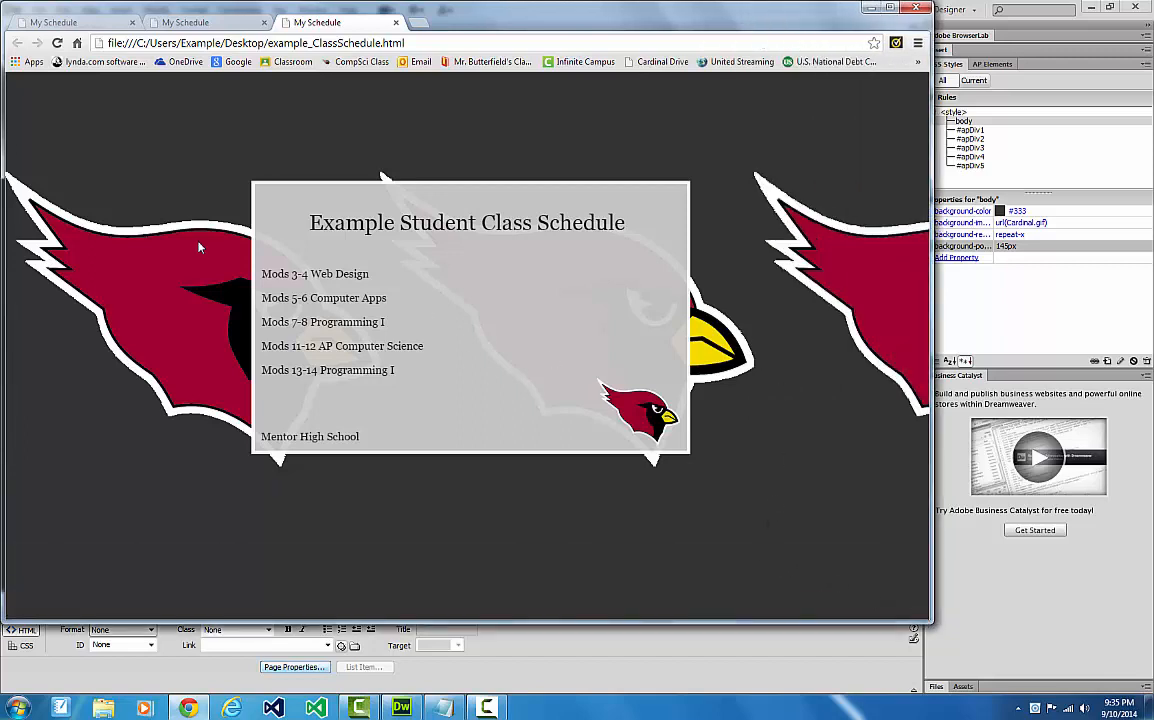